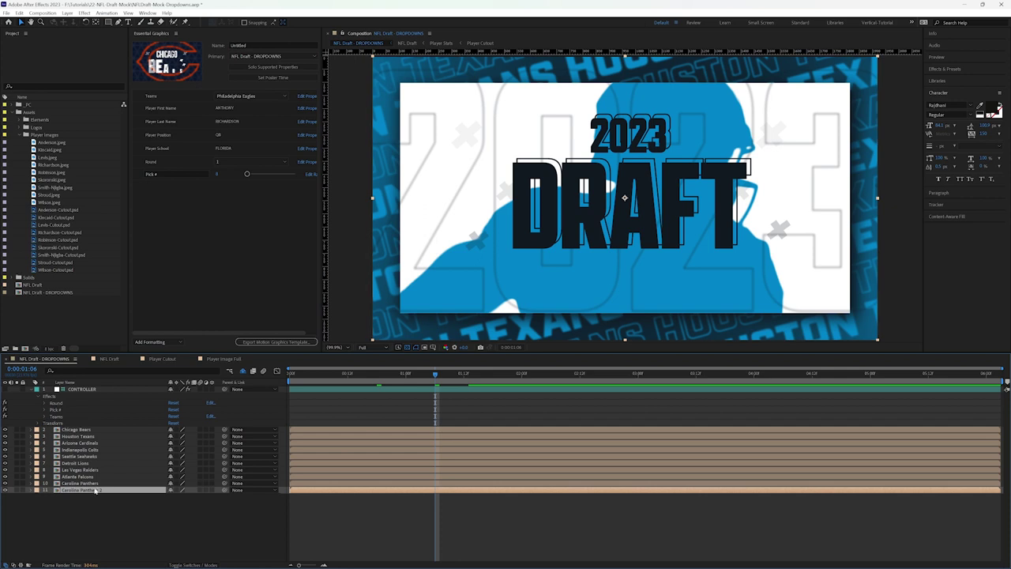
# Step: Rename the duplicated Carolina Panthers 2 layer as Philadelphia Eagles and expand its properties
pyautogui.write('Philadelphia Eagles')
pyautogui.press('Return')
pyautogui.click(30, 492)
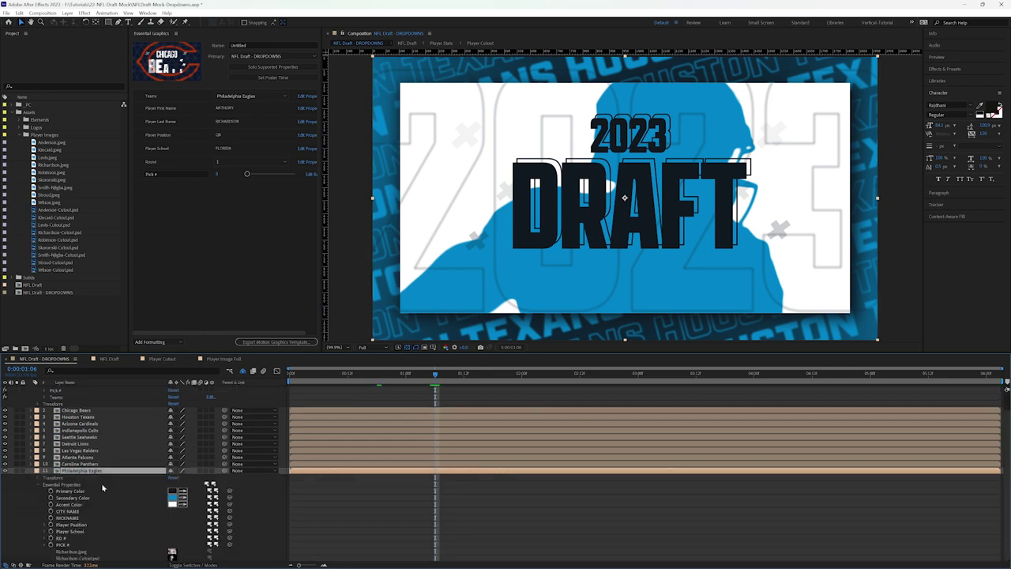
# Step: Set the Philadelphia Eagles layer's city name to PHILADELPHIA and nickname to EAGLES, and preview the composition
pyautogui.doubleClick(70, 512)
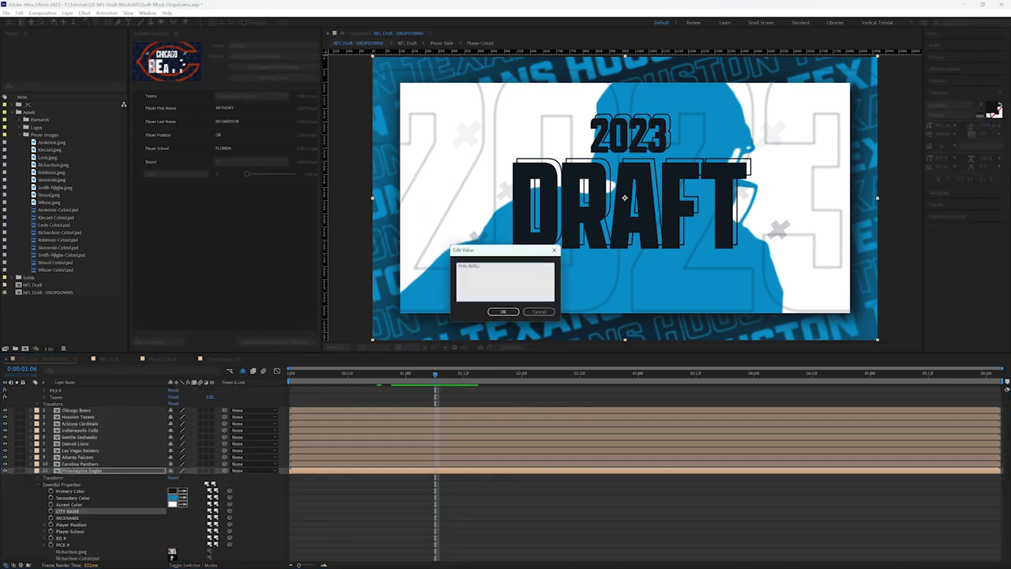
pyautogui.click(503, 311)
pyautogui.rightClick(67, 517)
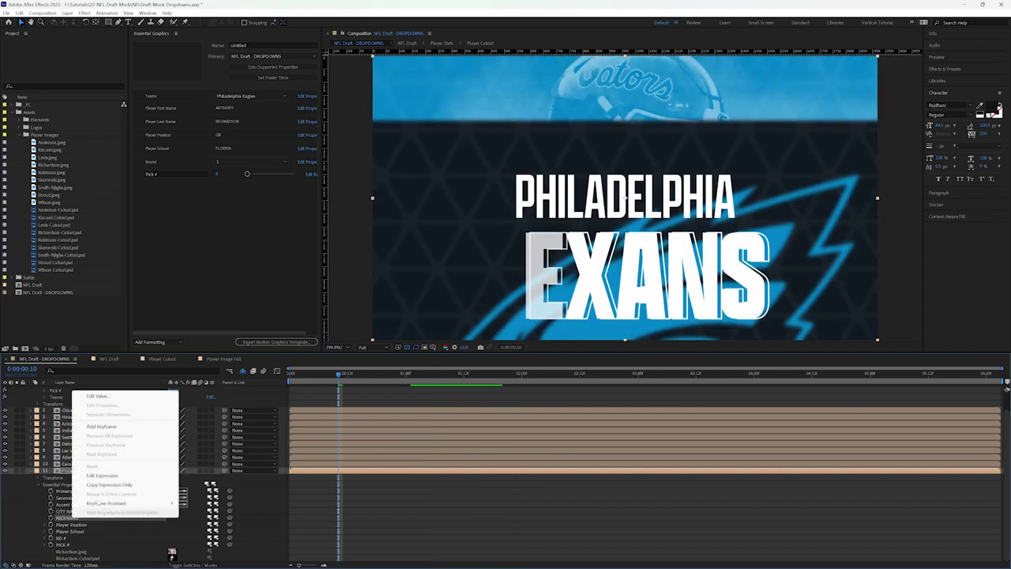
pyautogui.click(113, 397)
pyautogui.write('EAGLES')
pyautogui.click(504, 312)
pyautogui.press('space')
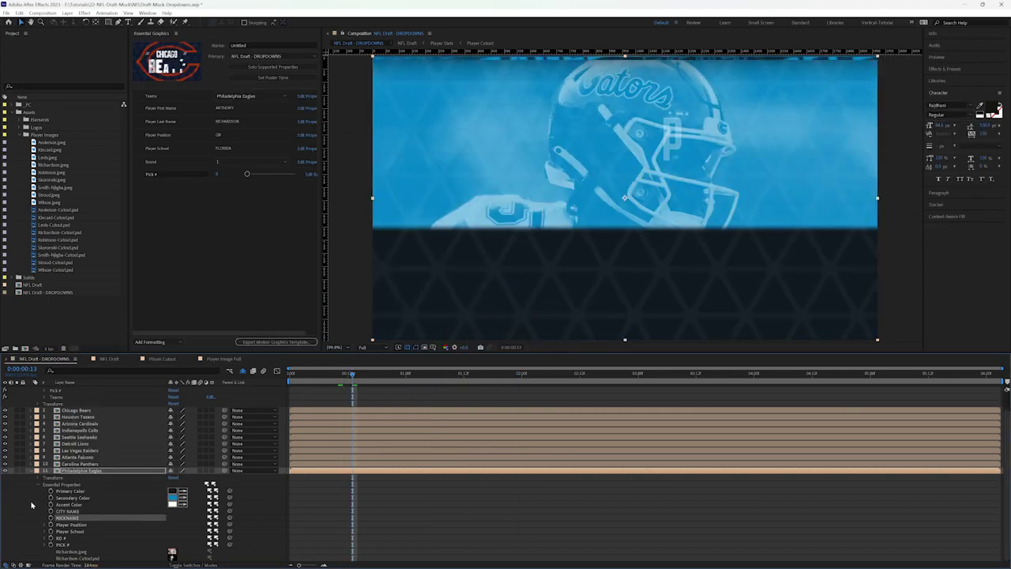
pyautogui.scroll(2, 116, 395)
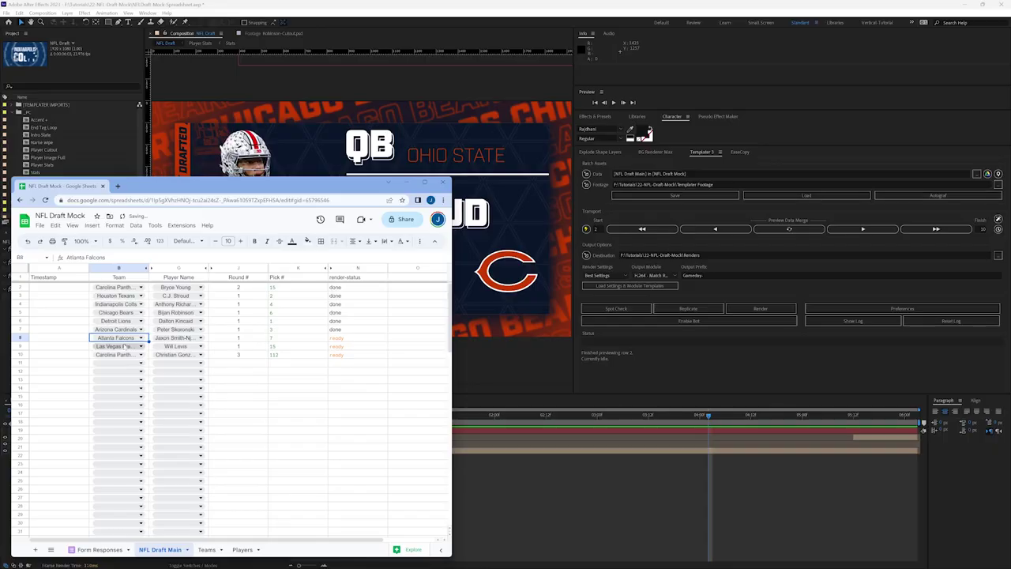
# Step: In the NFL Draft Mock spreadsheet, set the team in row 10 to Philadelphia Eagles
pyautogui.click(118, 354)
pyautogui.click(141, 355)
pyautogui.click(110, 365)
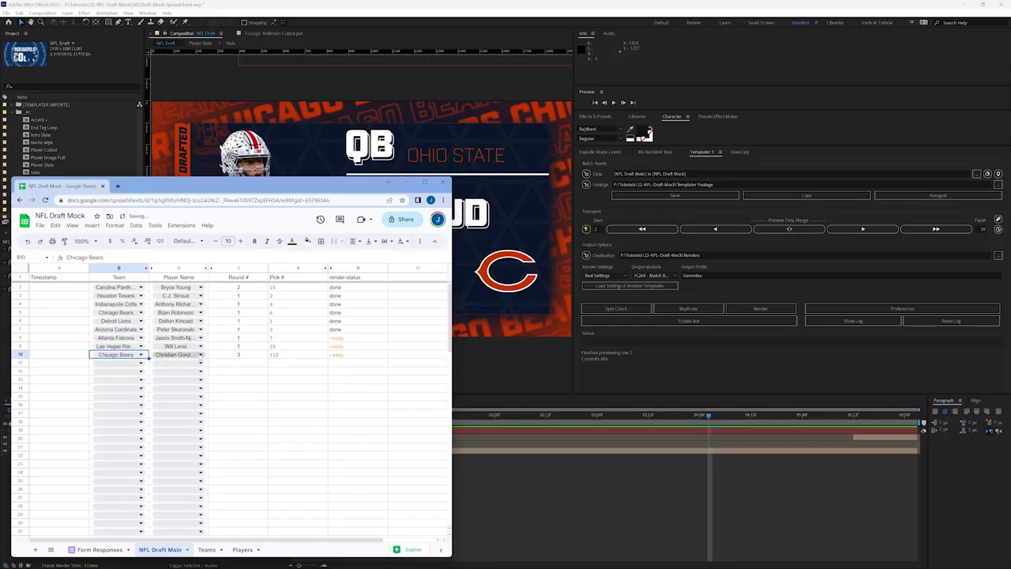
pyautogui.click(141, 354)
pyautogui.click(115, 478)
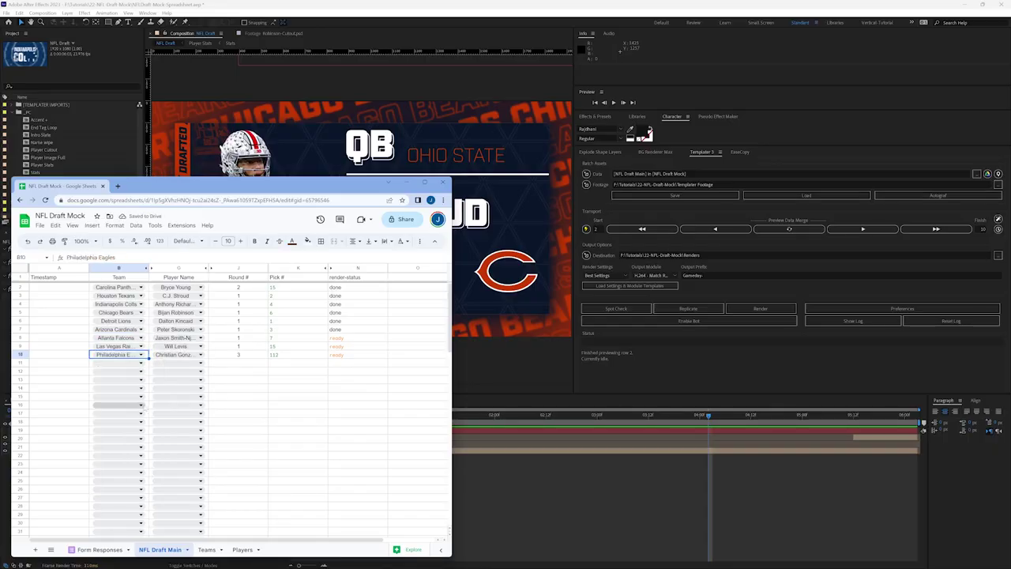
# Step: Set the round to 1 for all nine draft rows and number their picks 1 to 9 in order
pyautogui.click(245, 289)
pyautogui.write('1 2 3 4 5 6 7 8 9')
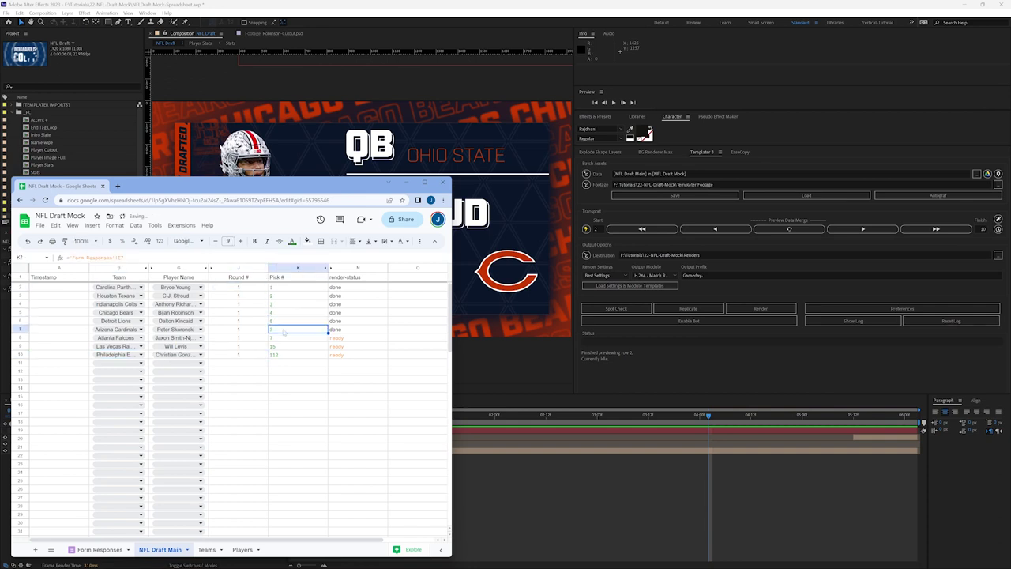
pyautogui.moveTo(237, 178); pyautogui.dragTo(237, 348)
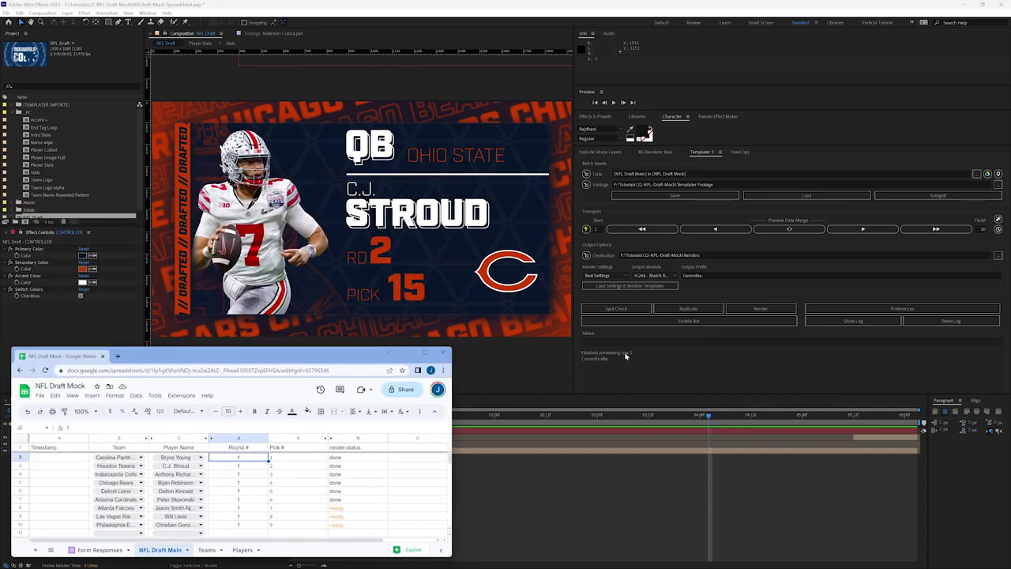
# Step: Refresh the Templater data merge preview in After Effects and scrub the composition to the player stats
pyautogui.click(789, 230)
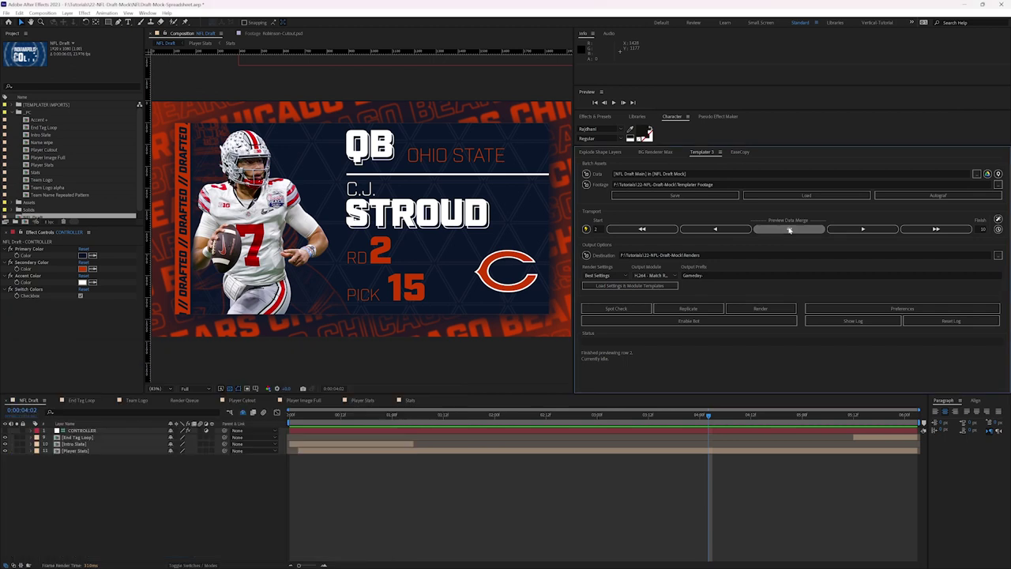
pyautogui.click(445, 416)
pyautogui.moveTo(445, 416); pyautogui.dragTo(572, 415)
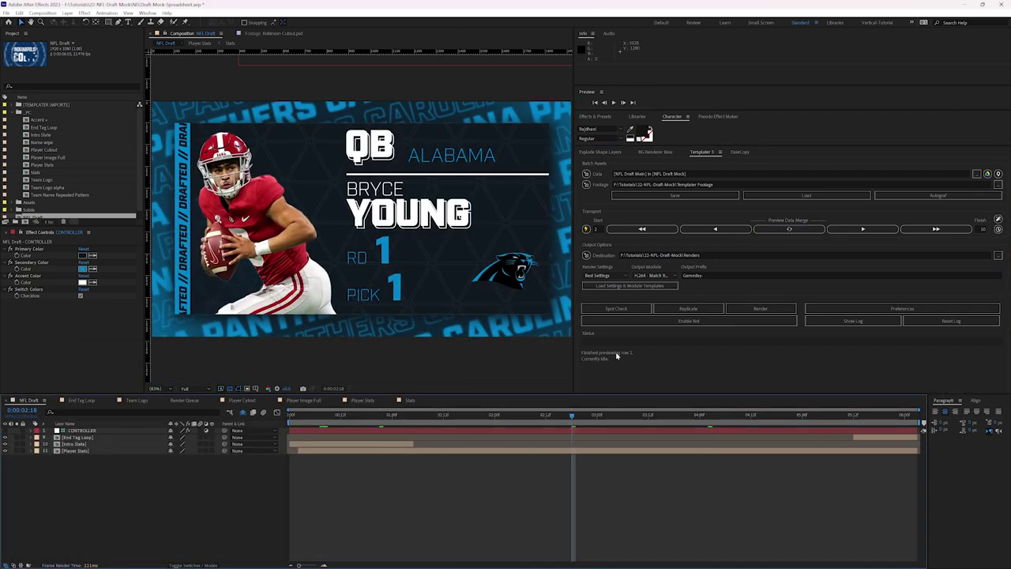
# Step: Step forward through the spreadsheet rows in the Templater preview to check each drafted player's graphic
pyautogui.click(831, 229)
pyautogui.click(832, 229)
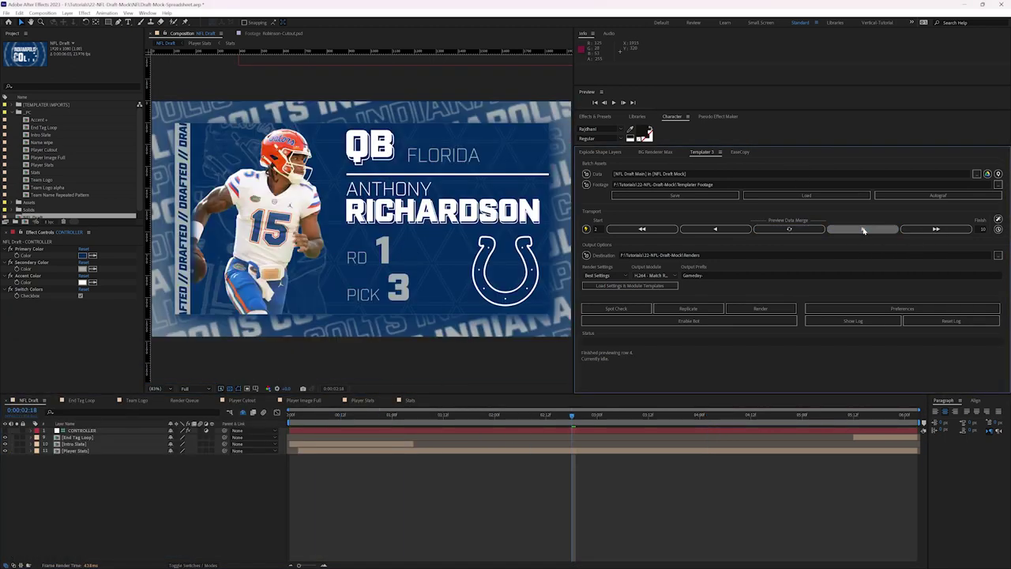
pyautogui.click(831, 229)
pyautogui.click(863, 229)
pyautogui.click(863, 229)
pyautogui.click(863, 229)
pyautogui.click(863, 229)
pyautogui.click(863, 230)
pyautogui.click(553, 560)
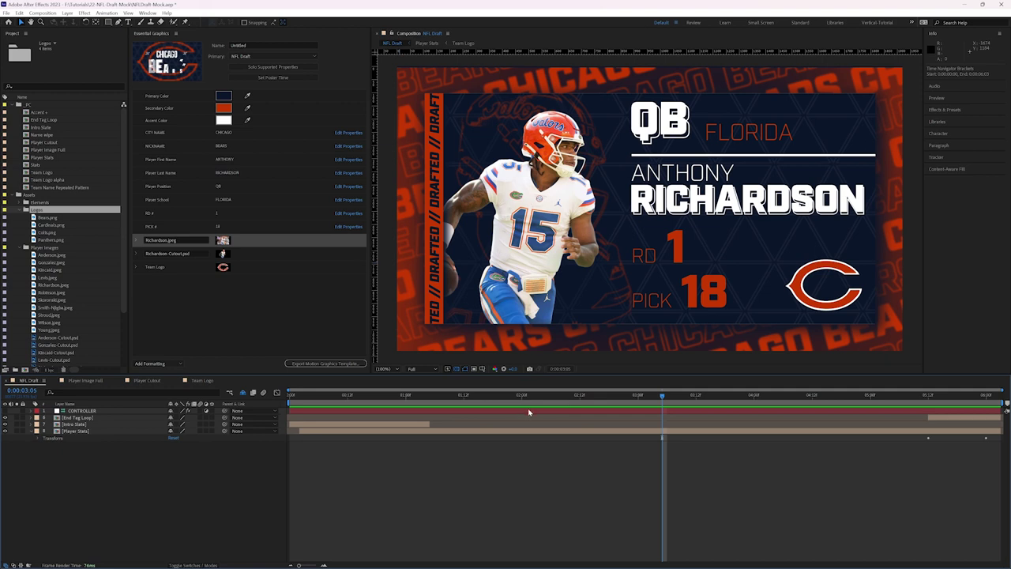
# Step: Scrub and play the NFL Draft composition to review its wipe transition and player stats
pyautogui.moveTo(538, 400); pyautogui.dragTo(469, 396)
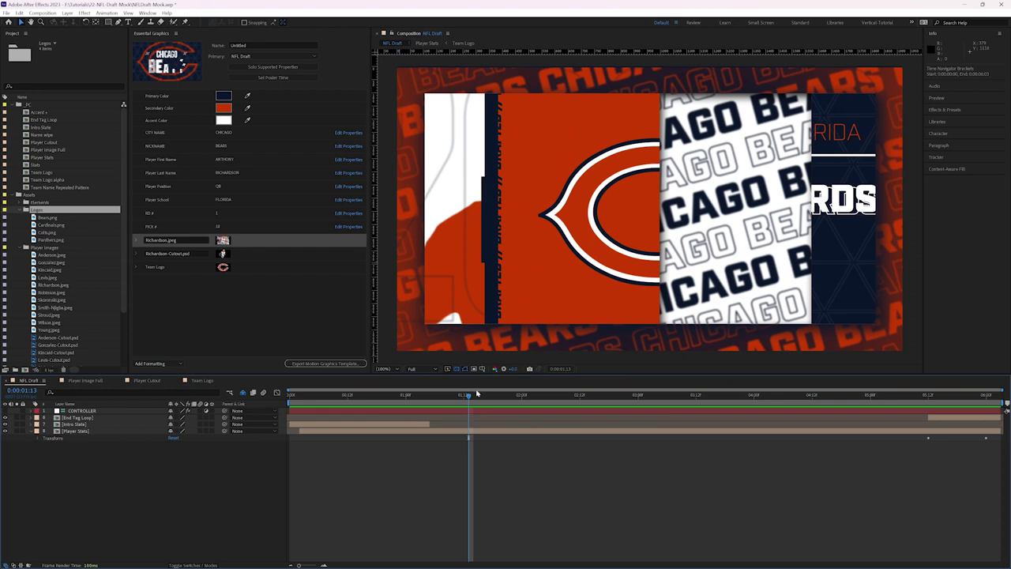
pyautogui.moveTo(470, 399); pyautogui.dragTo(476, 398)
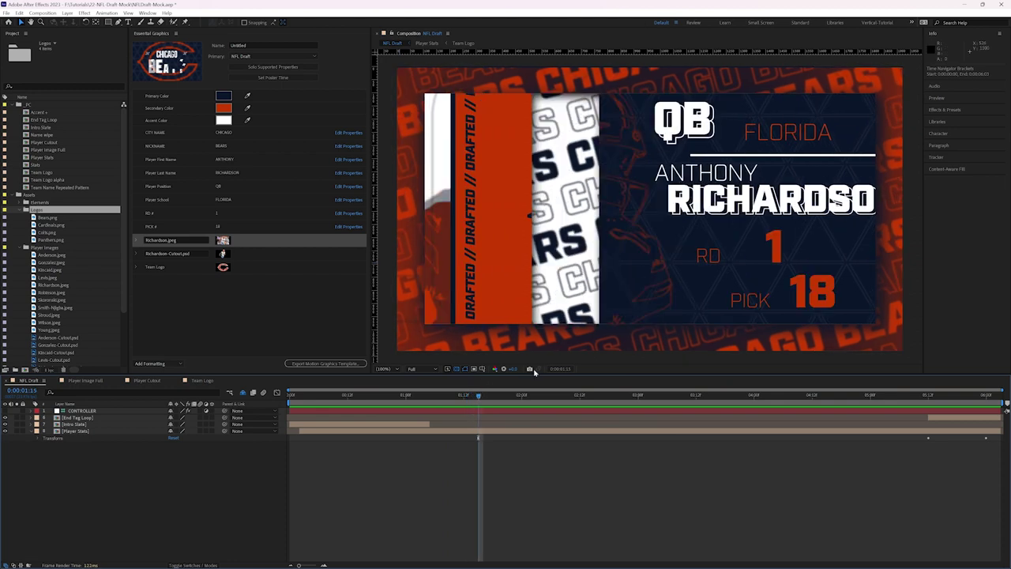
pyautogui.moveTo(482, 397); pyautogui.dragTo(518, 396)
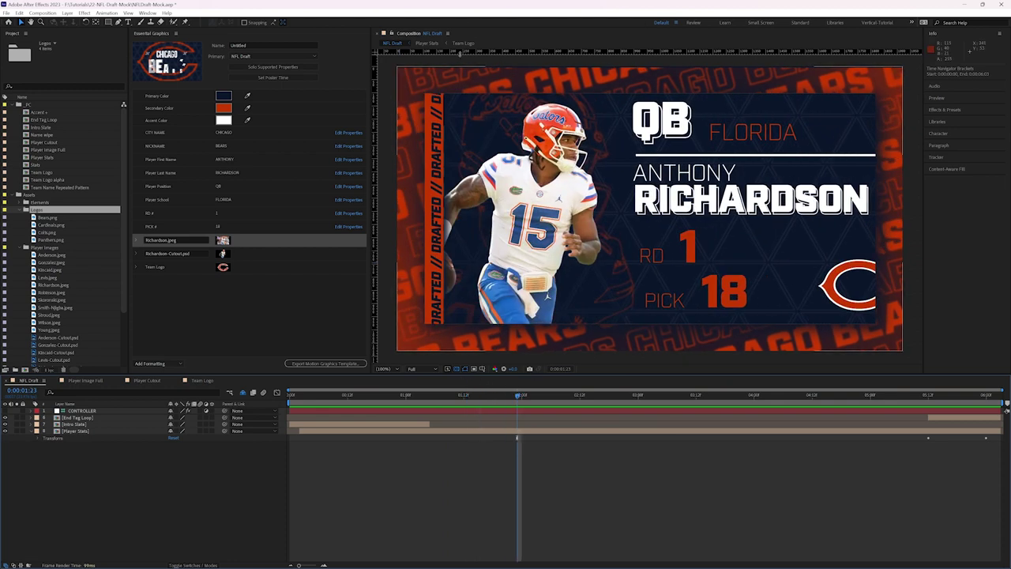
pyautogui.press('space')
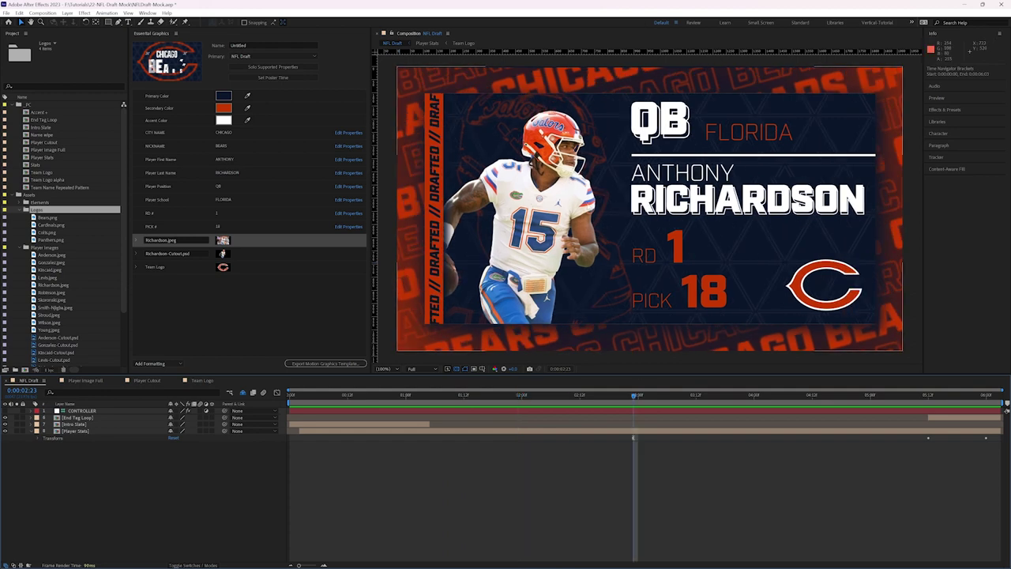
pyautogui.moveTo(864, 402); pyautogui.dragTo(718, 414)
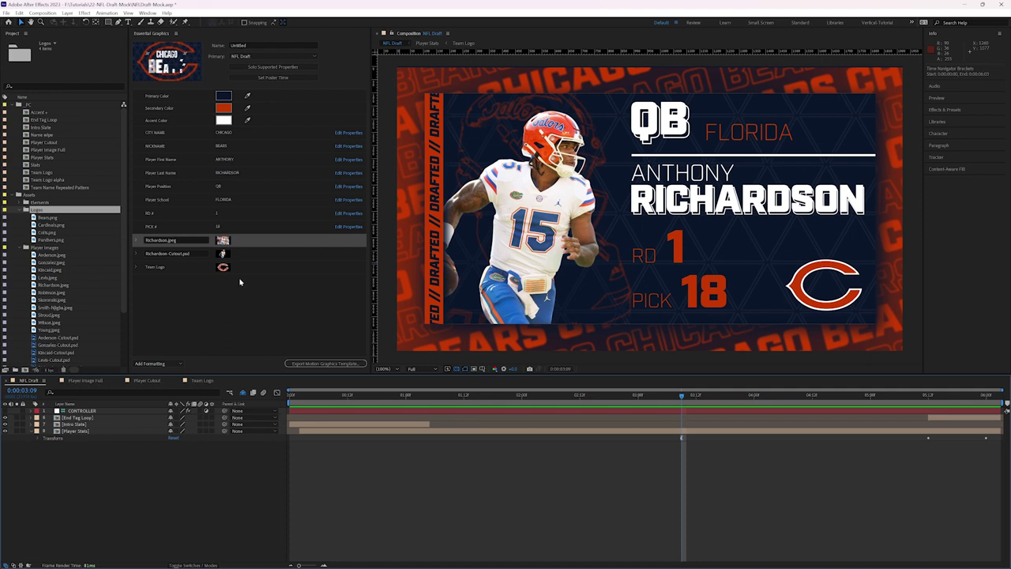
# Step: Try the dark grey 333333 as the template's primary color
pyautogui.click(224, 96)
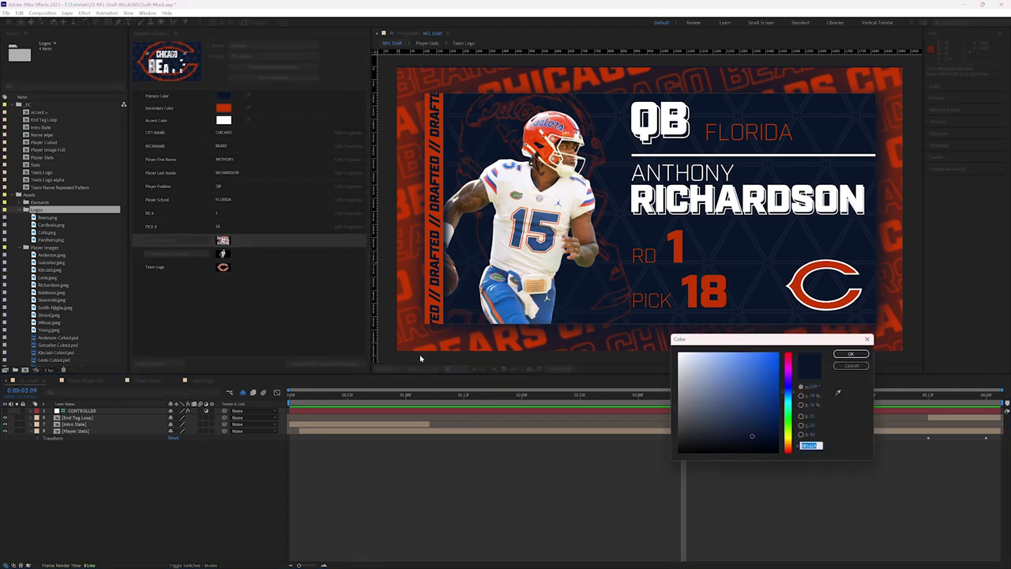
pyautogui.write('333333')
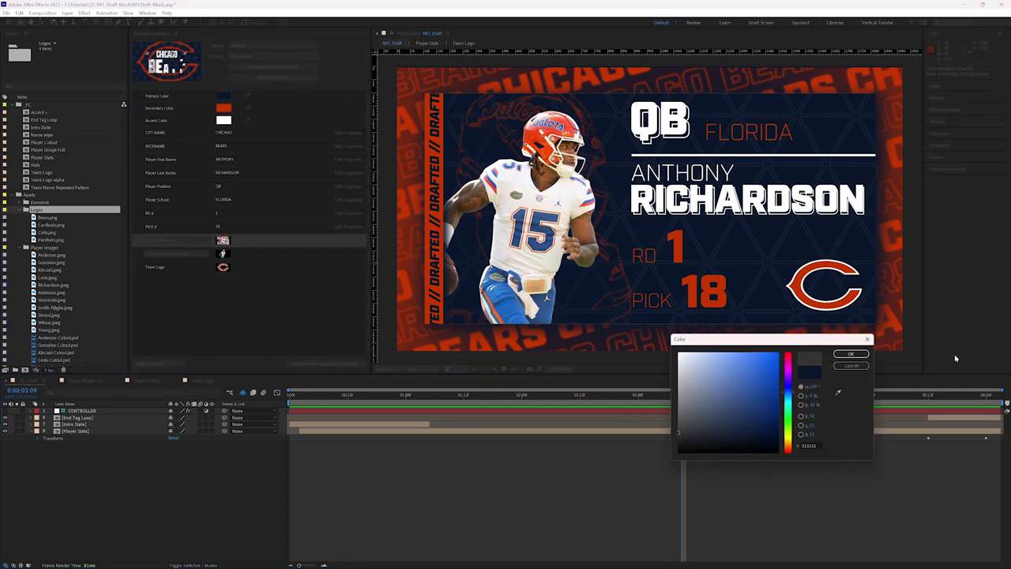
pyautogui.click(852, 354)
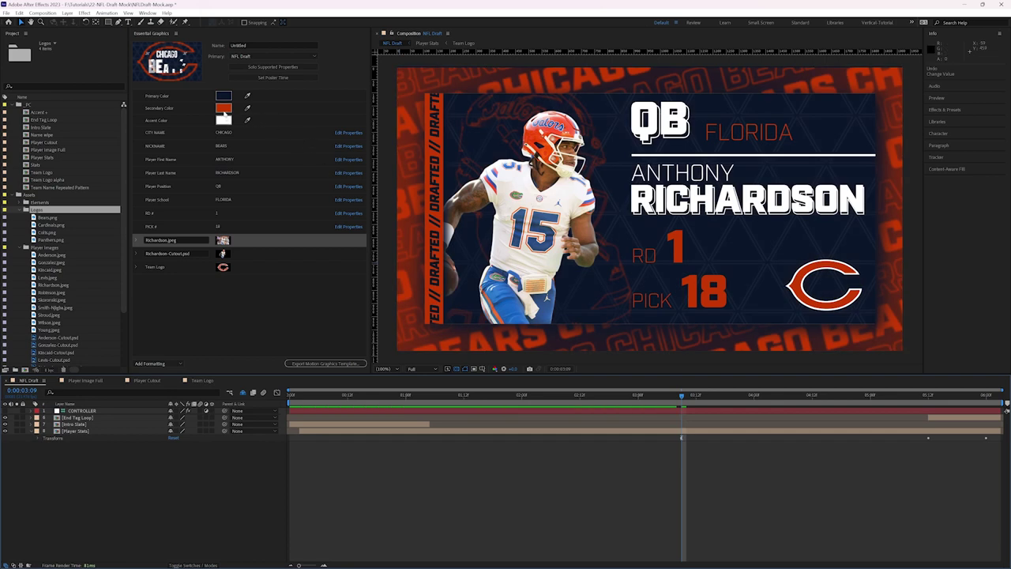
# Step: Try a bright yellow secondary color for the template and undo the change
pyautogui.click(778, 388)
pyautogui.moveTo(791, 440); pyautogui.dragTo(789, 436)
pyautogui.moveTo(778, 389); pyautogui.dragTo(801, 332)
pyautogui.click(852, 355)
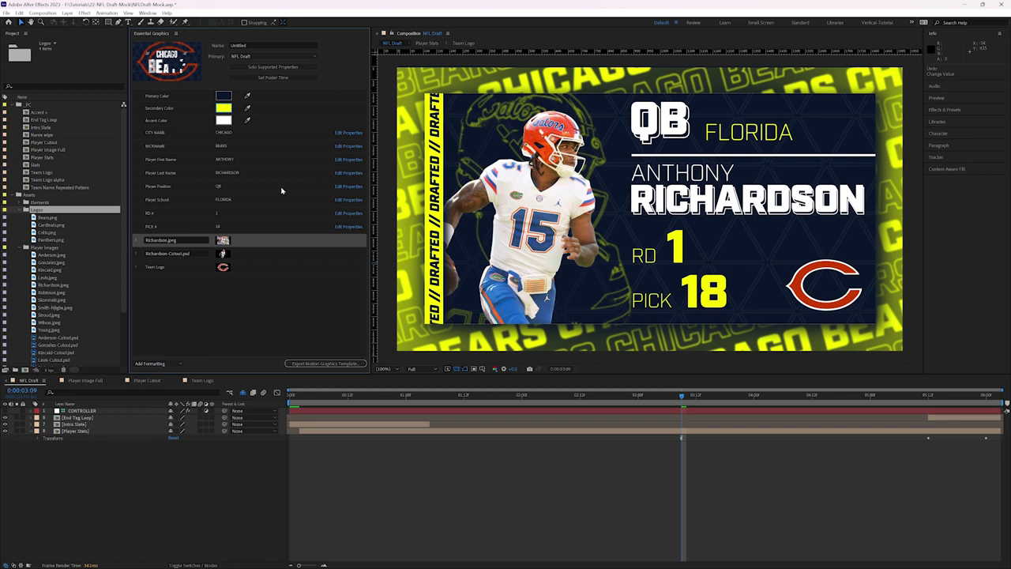
pyautogui.click(247, 108)
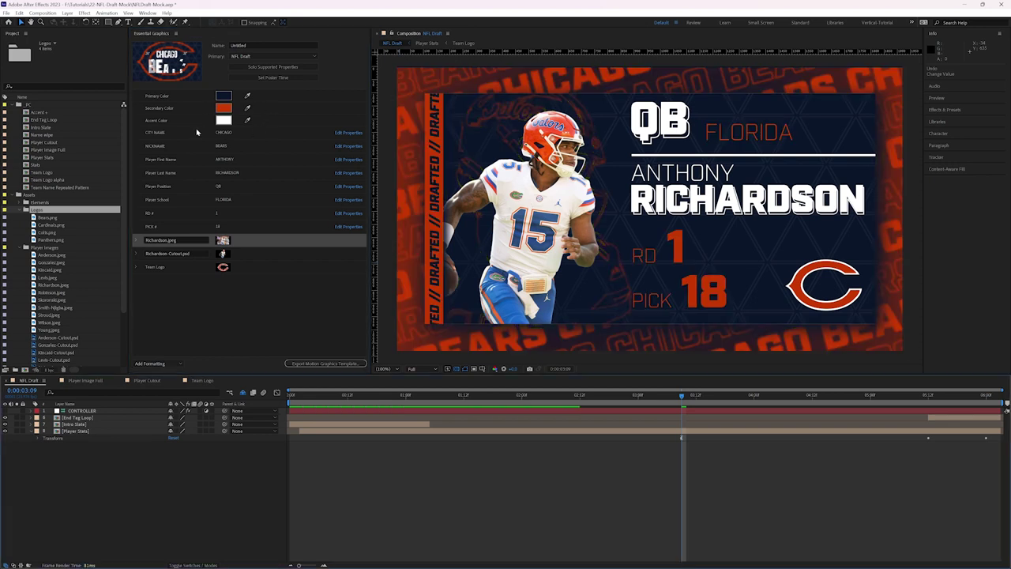
# Step: Try a dark red and a black accent color, checking them on the wipe transition
pyautogui.click(226, 121)
pyautogui.click(779, 380)
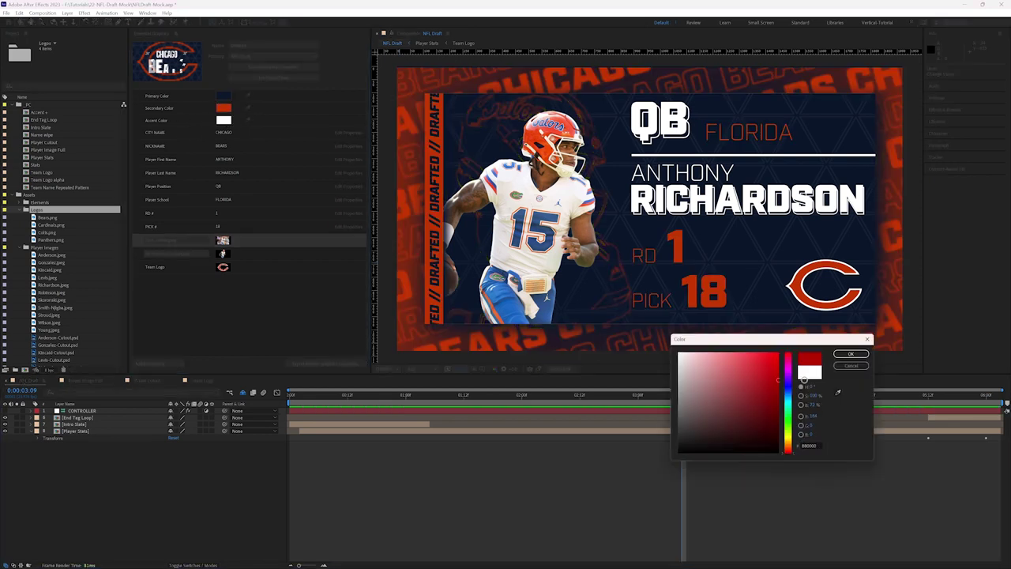
pyautogui.click(851, 353)
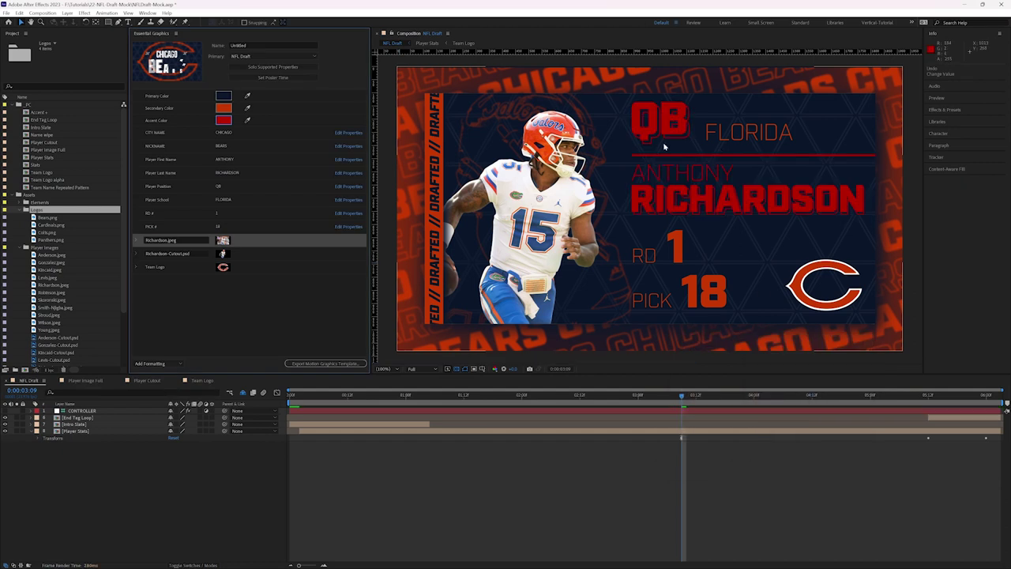
pyautogui.moveTo(573, 400); pyautogui.dragTo(475, 397)
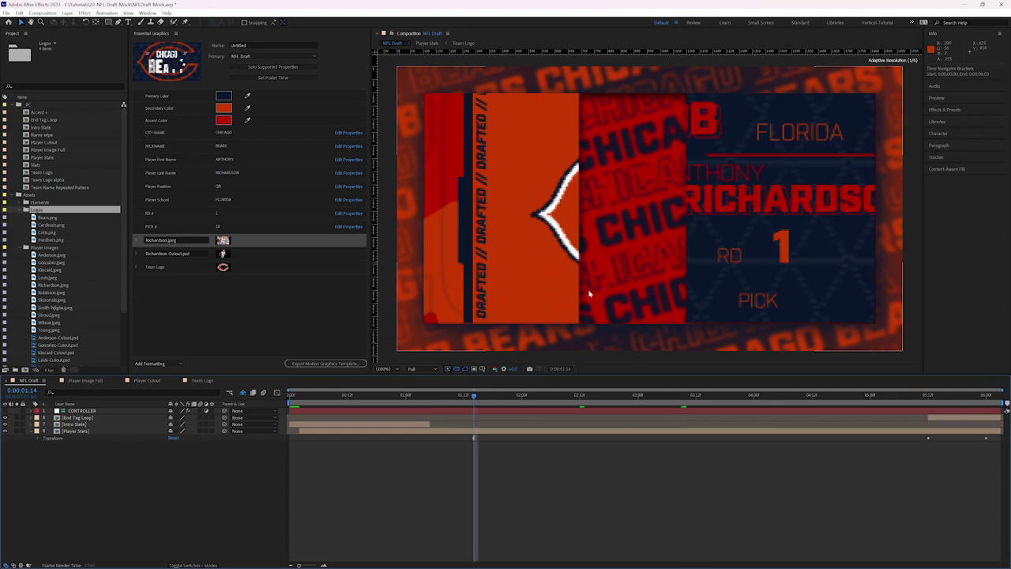
pyautogui.click(223, 120)
pyautogui.click(842, 357)
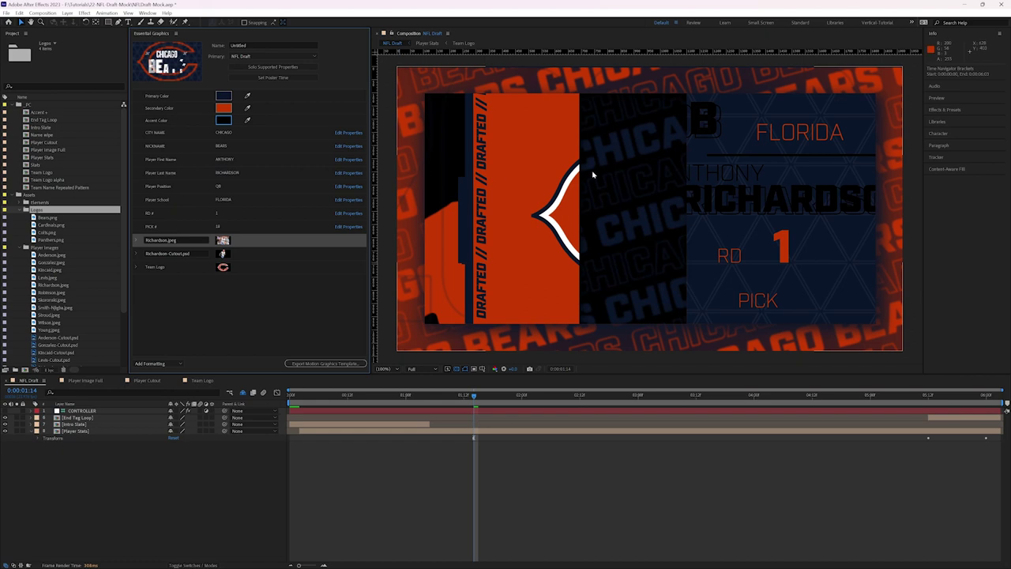
# Step: Set the accent color to white, FFFFFF
pyautogui.click(223, 121)
pyautogui.write('FFFFFF')
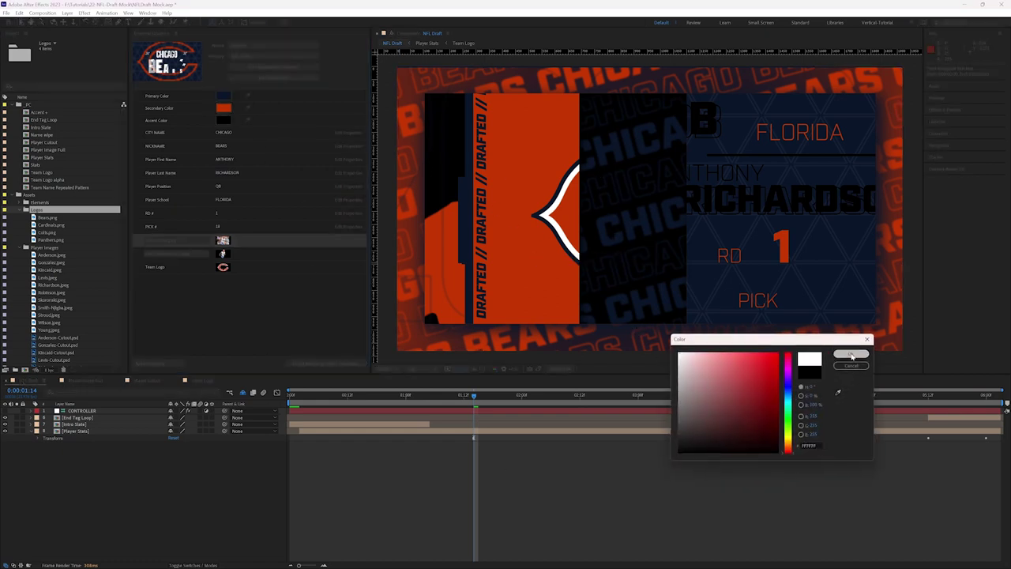
pyautogui.click(851, 355)
# Step: Change the template's city name to HOUSTON, with the composition at the team name intro
pyautogui.moveTo(482, 394); pyautogui.dragTo(314, 390)
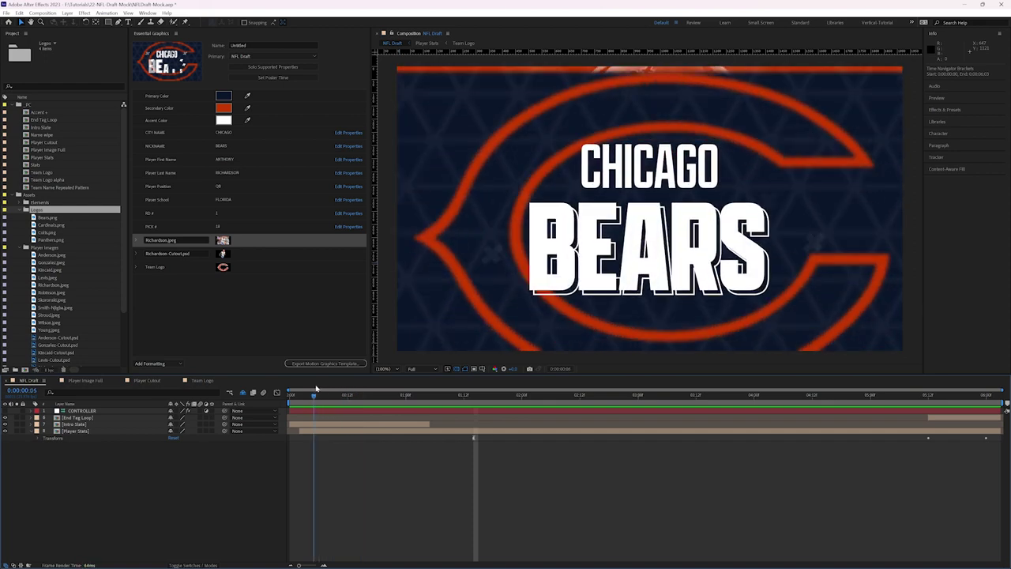
pyautogui.click(222, 133)
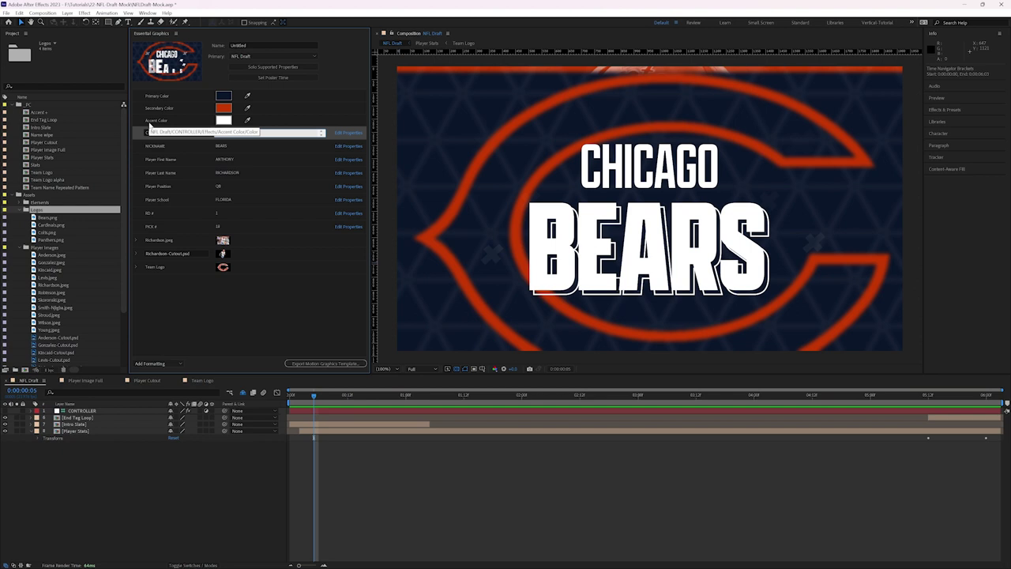
pyautogui.write('HOU')
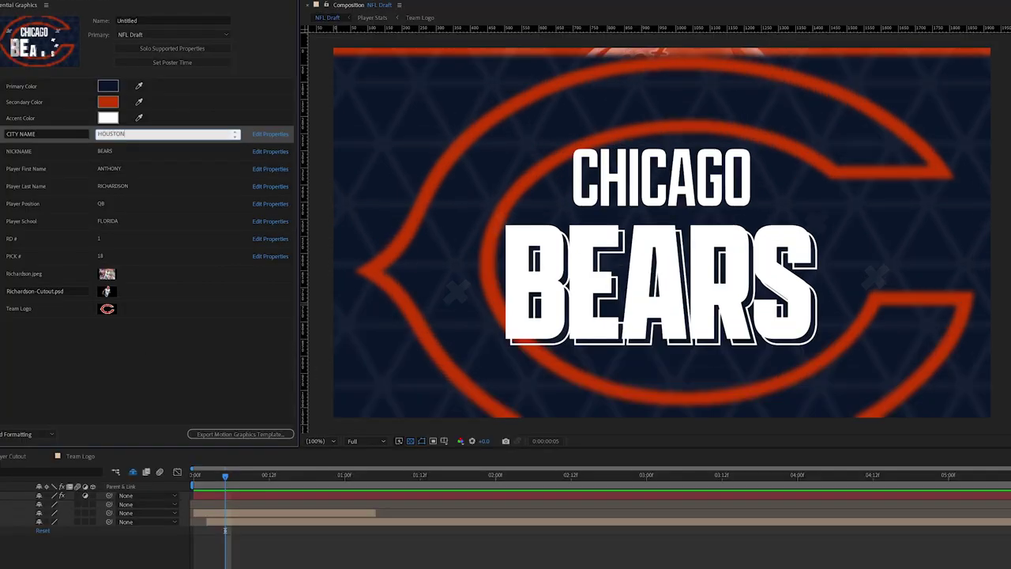
pyautogui.write('STON')
pyautogui.click(169, 364)
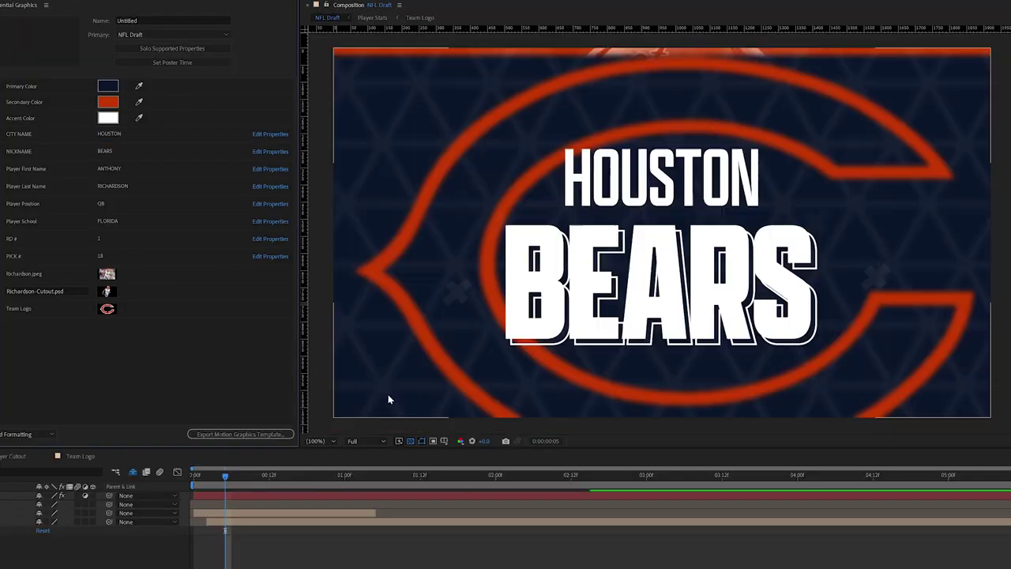
# Step: Change the nickname to Texans and scrub ahead to check the repeated team name behind the player stats
pyautogui.click(158, 151)
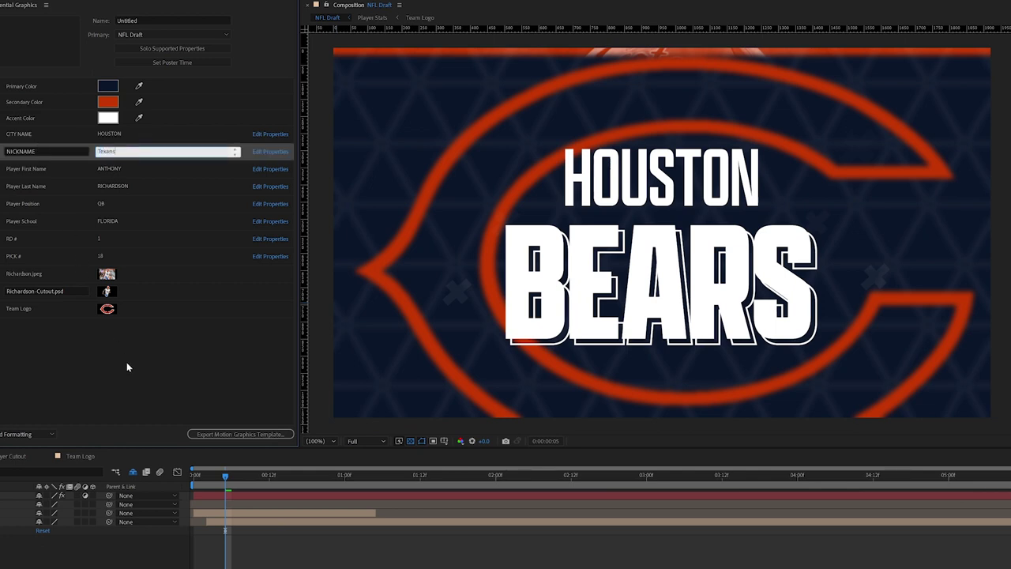
pyautogui.write('Texans')
pyautogui.click(178, 360)
pyautogui.click(648, 364)
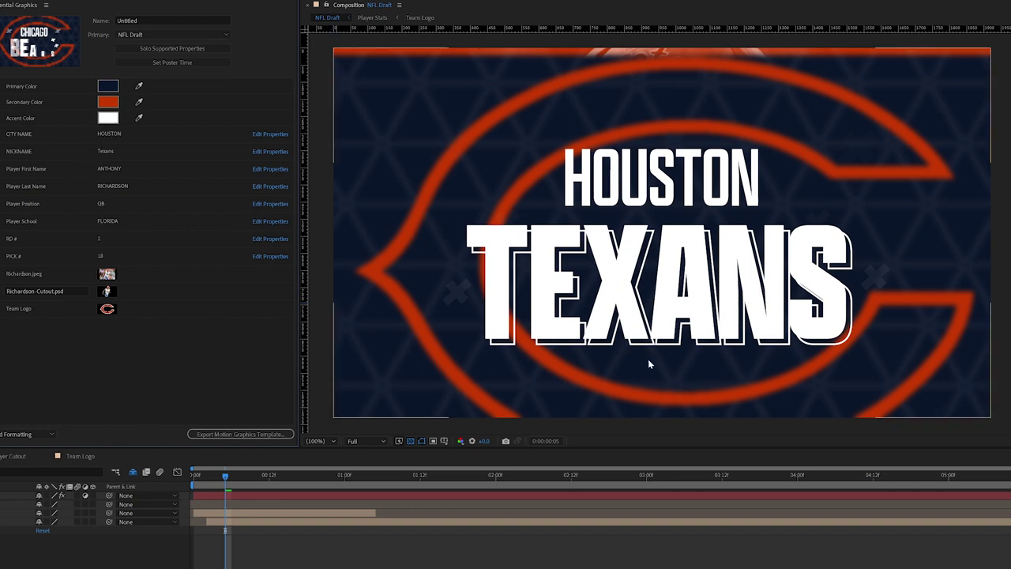
pyautogui.moveTo(225, 476); pyautogui.dragTo(668, 482)
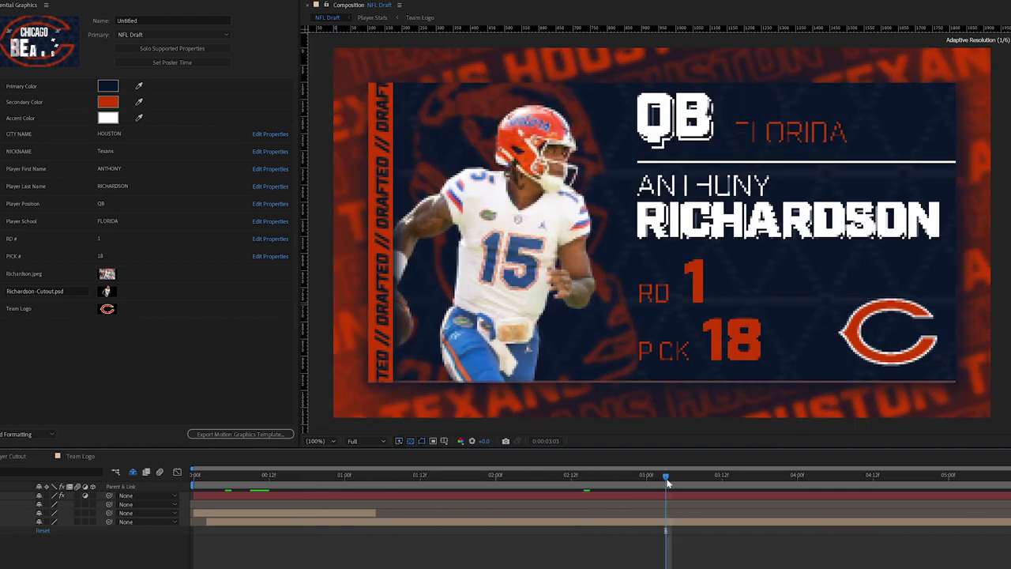
# Step: Set the player's first name to Will and last name to Levis
pyautogui.click(110, 169)
pyautogui.hotkey('ctrl', 'a')
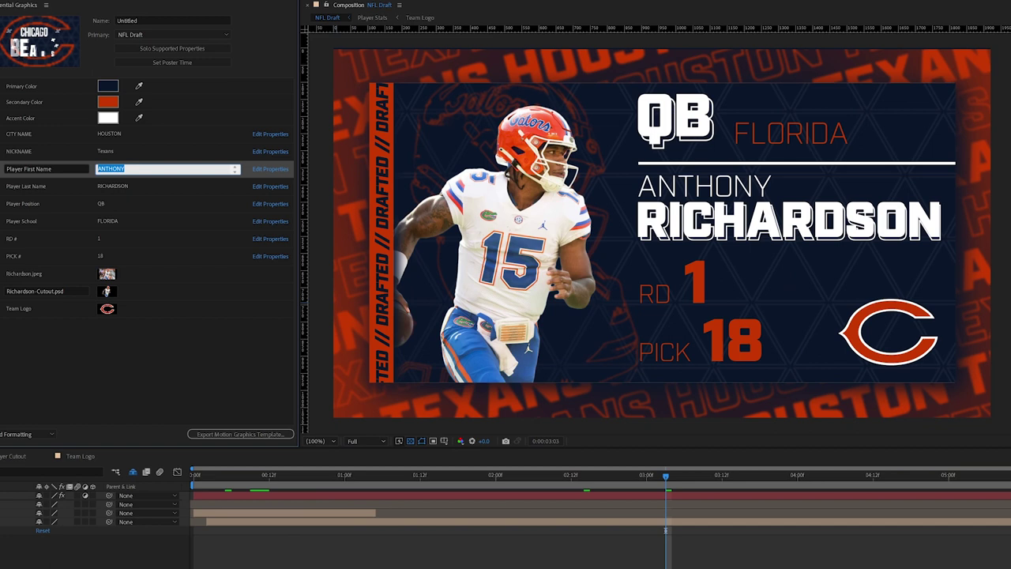
pyautogui.write('Will')
pyautogui.press('Tab')
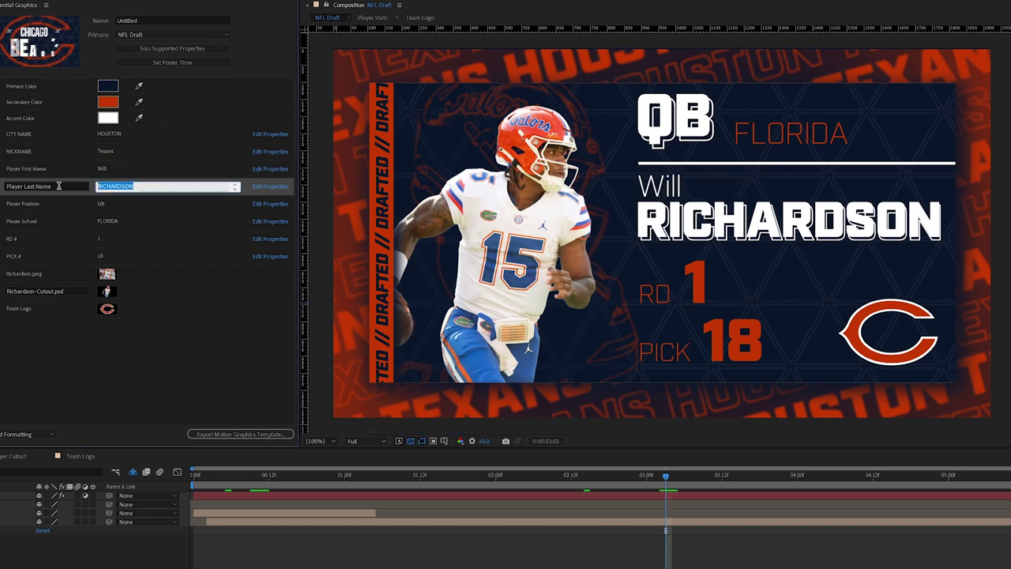
pyautogui.write('Levis')
pyautogui.press('Return')
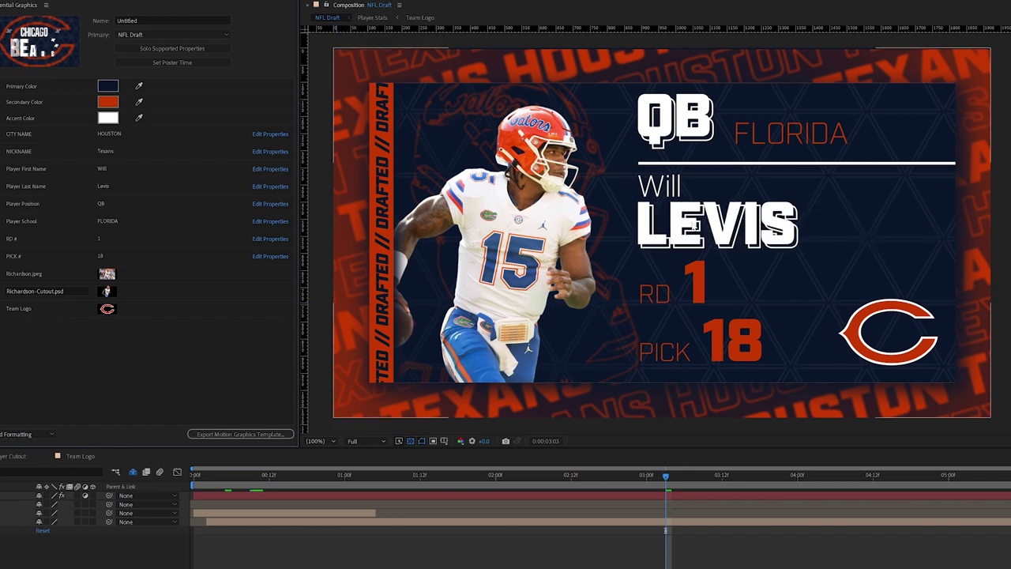
pyautogui.press('Return')
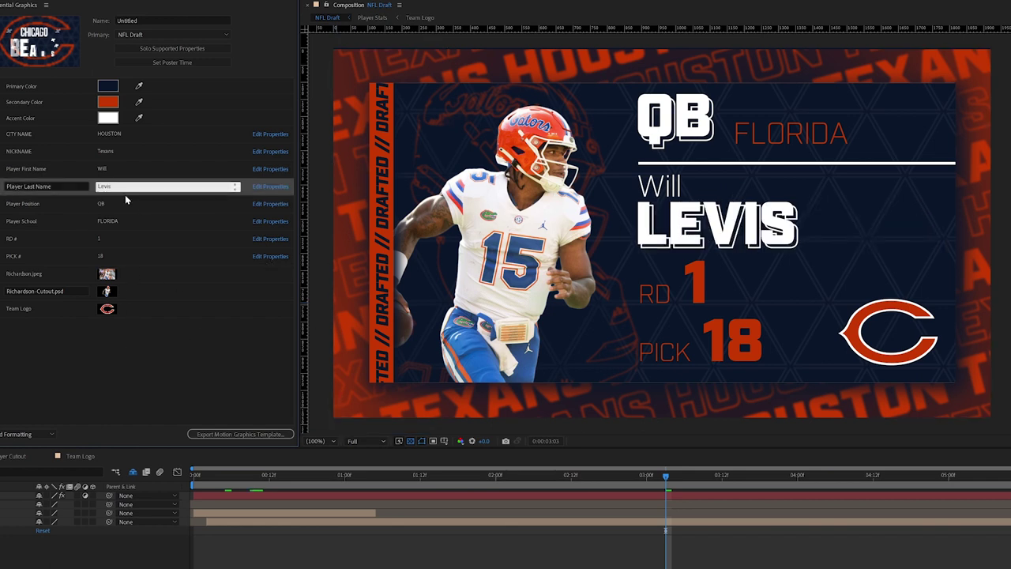
# Step: Try a much longer last name with filler text after Levis to test the text fitting, and undo it
pyautogui.click(120, 185)
pyautogui.write('asdfasdfasd')
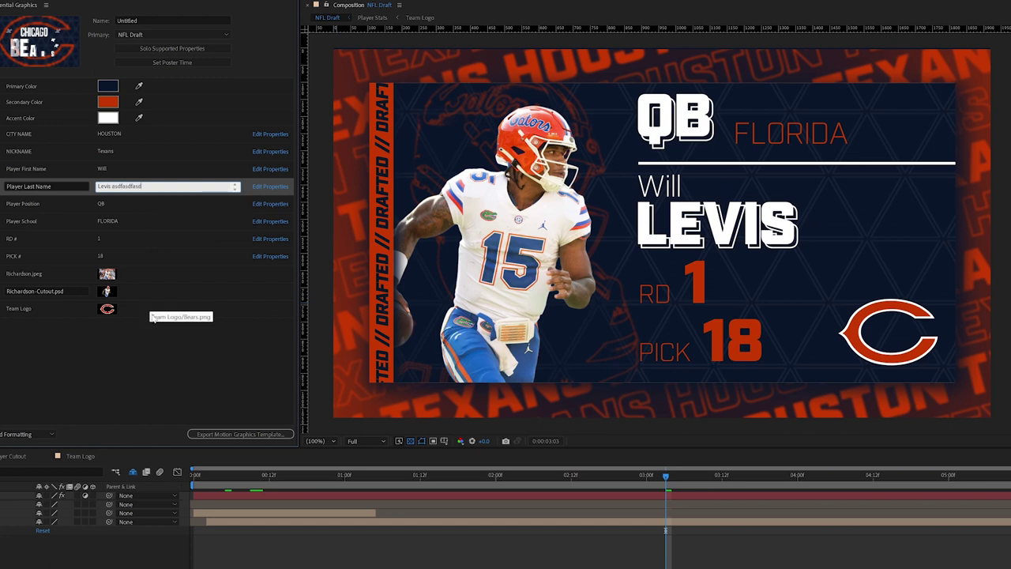
pyautogui.write('fasedf')
pyautogui.click(143, 358)
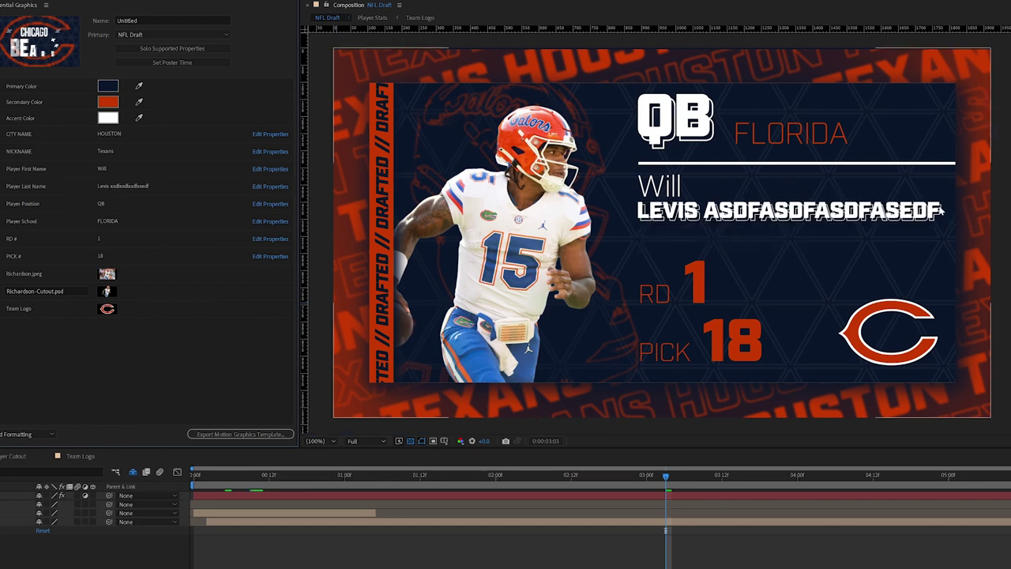
pyautogui.hotkey('ctrl', 'z')
pyautogui.click(109, 206)
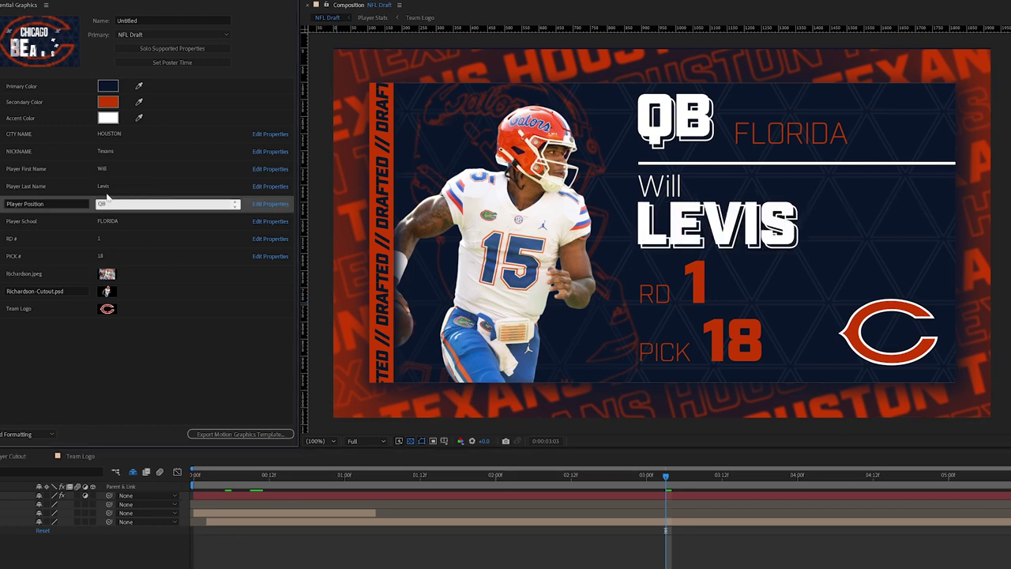
# Step: Change the player's first name to BIJAN and last name to Robinson
pyautogui.click(42, 169)
pyautogui.write('Bijan')
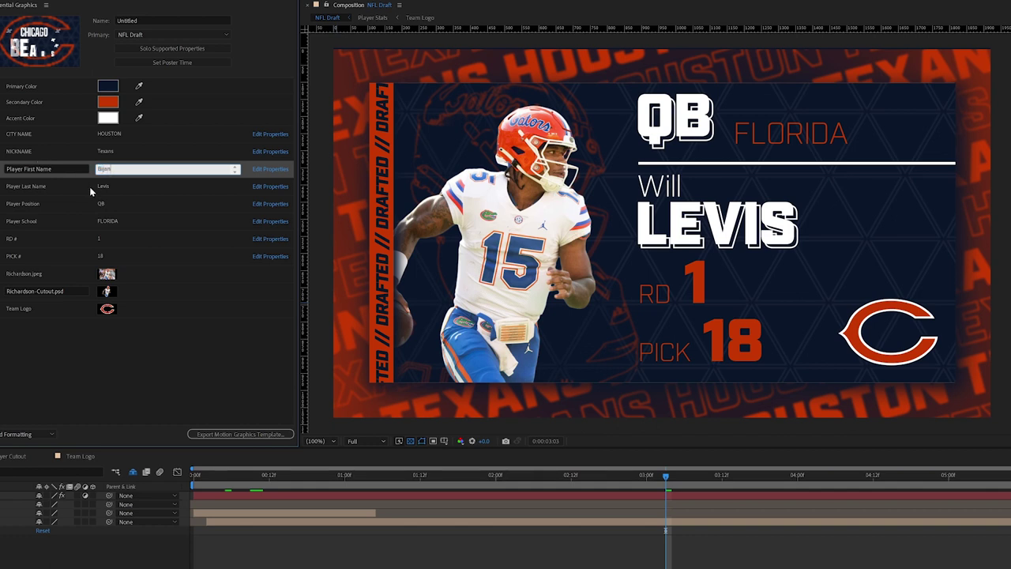
pyautogui.click(109, 189)
pyautogui.write('Robinson')
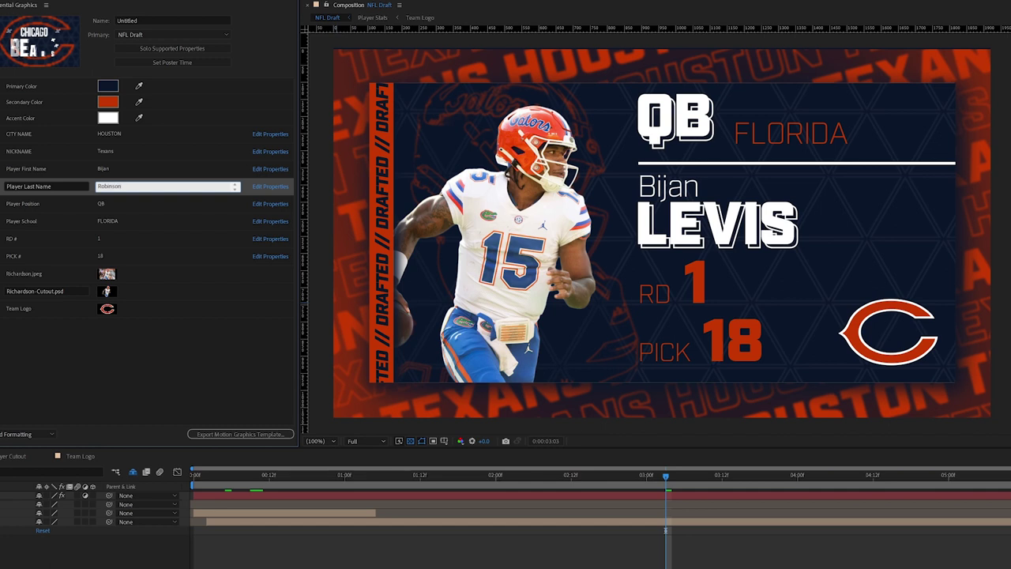
pyautogui.click(102, 169)
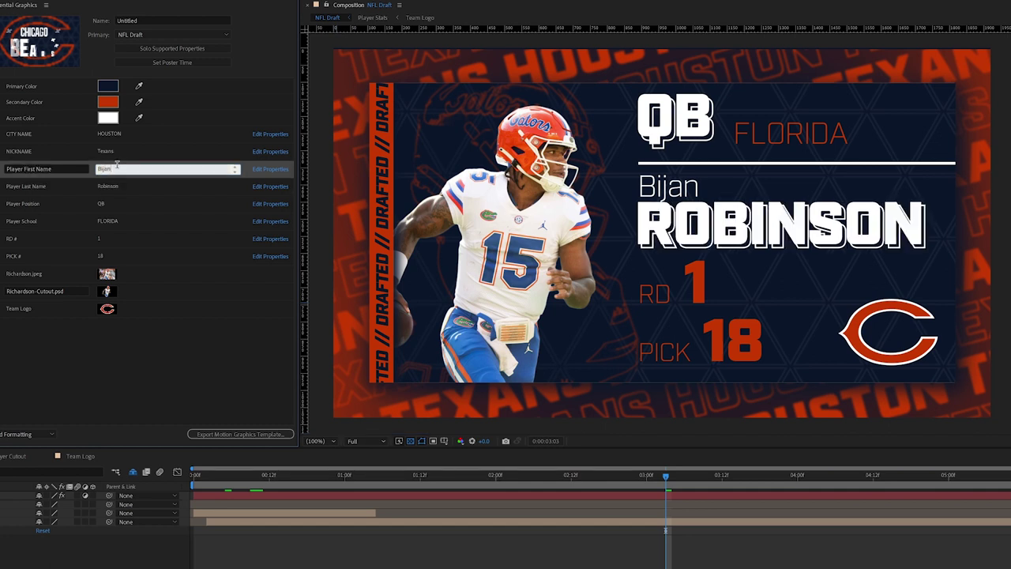
pyautogui.moveTo(116, 165); pyautogui.dragTo(64, 168)
pyautogui.write('An')
pyautogui.click(188, 377)
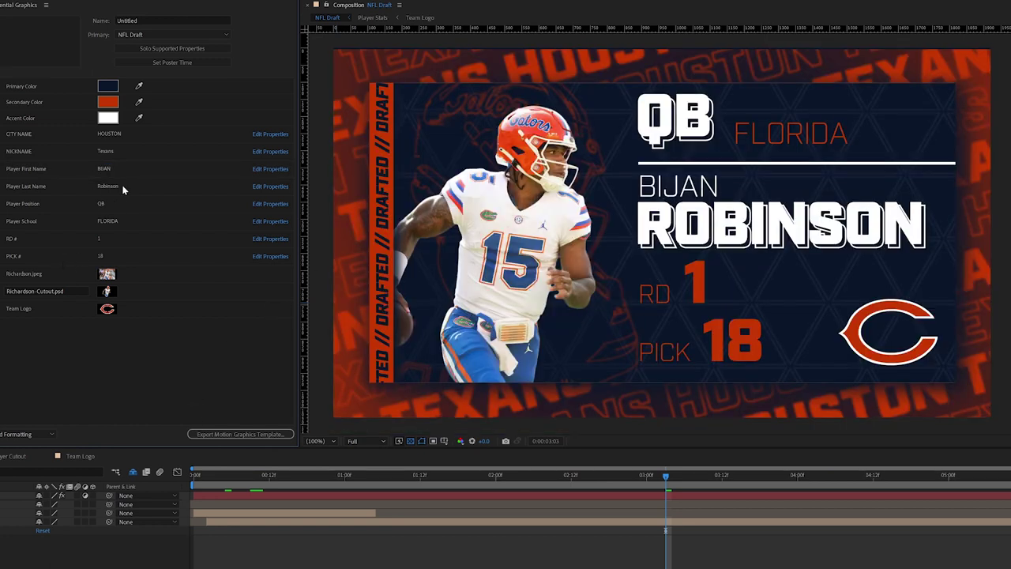
# Step: Set the player position to RB and the player school to Texas
pyautogui.click(104, 203)
pyautogui.doubleClick(105, 203)
pyautogui.write('RB')
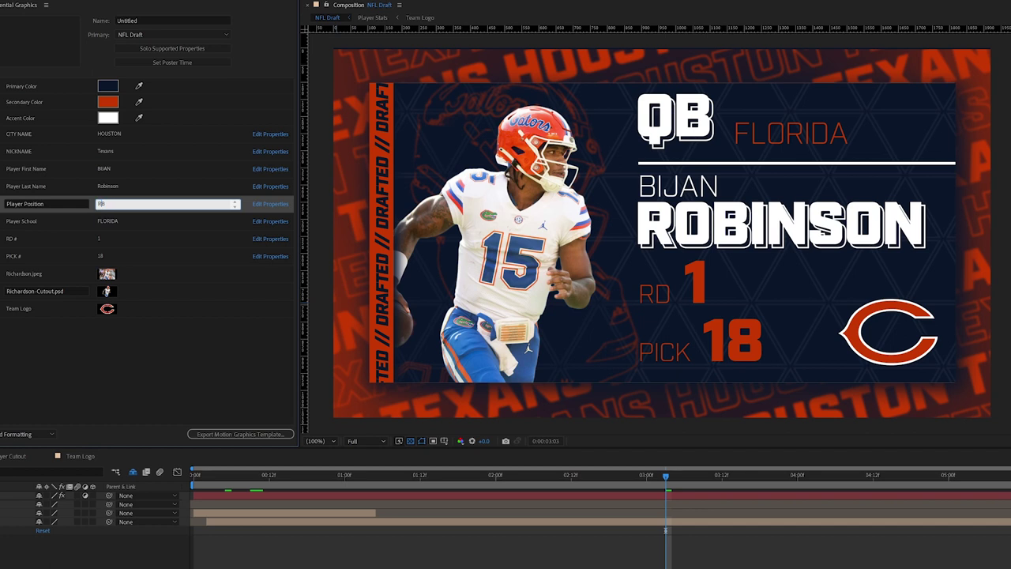
pyautogui.click(140, 368)
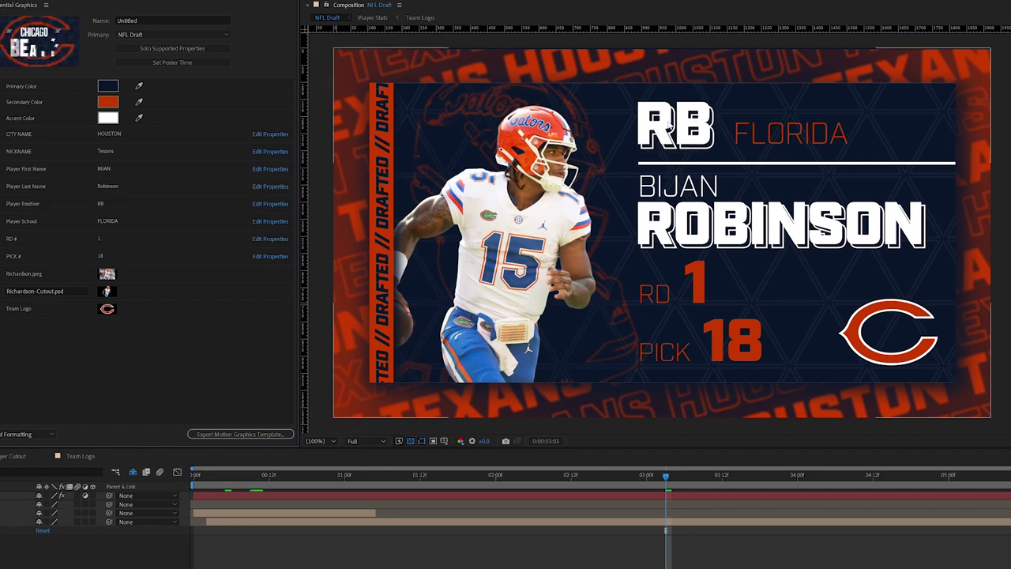
pyautogui.click(107, 221)
pyautogui.doubleClick(108, 222)
pyautogui.write('Texas')
pyautogui.click(136, 399)
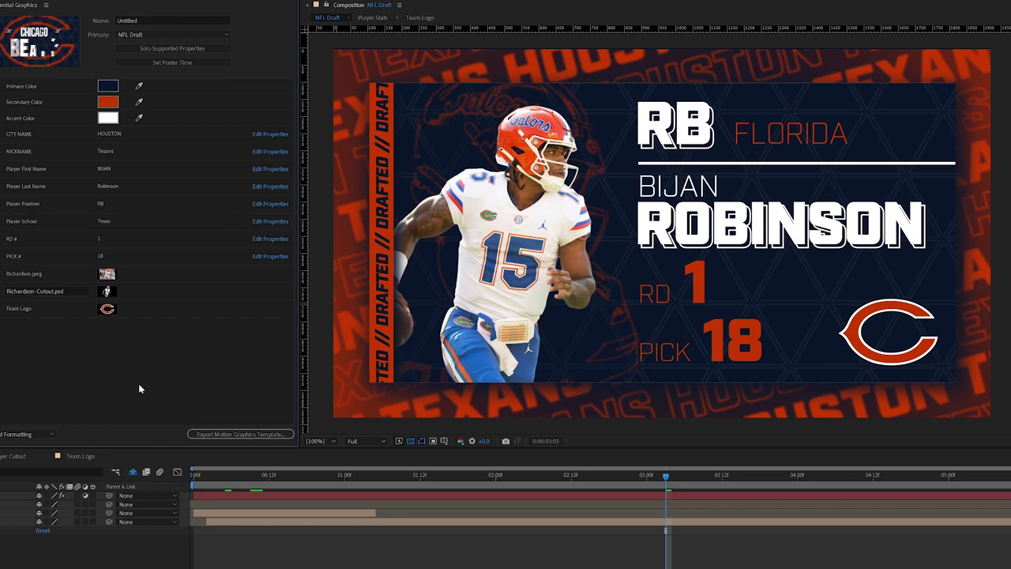
# Step: Try a long school name with filler text after Texas, and remove the extra characters again
pyautogui.click(111, 225)
pyautogui.write('asdfasdfasdfasdf')
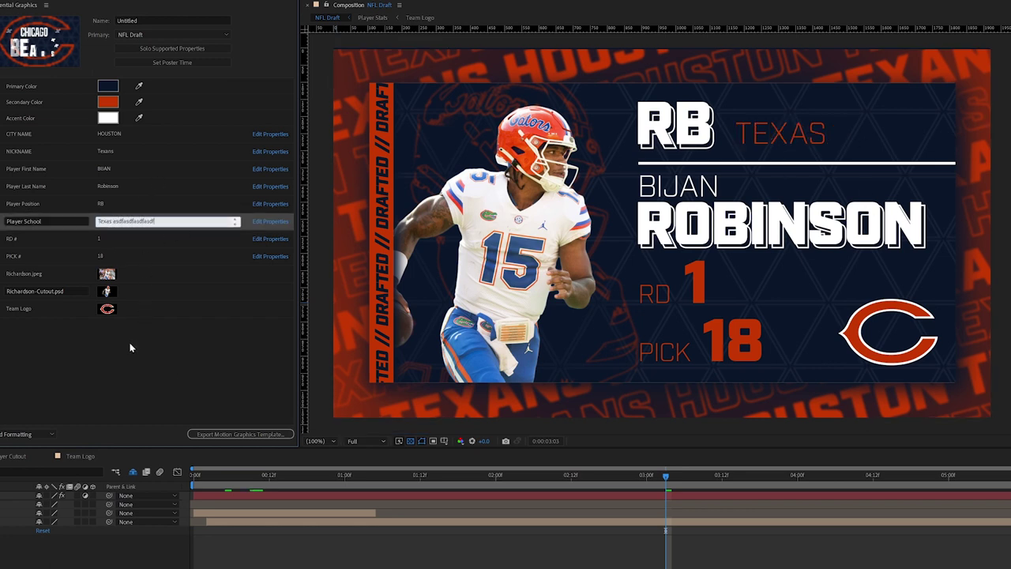
pyautogui.click(130, 346)
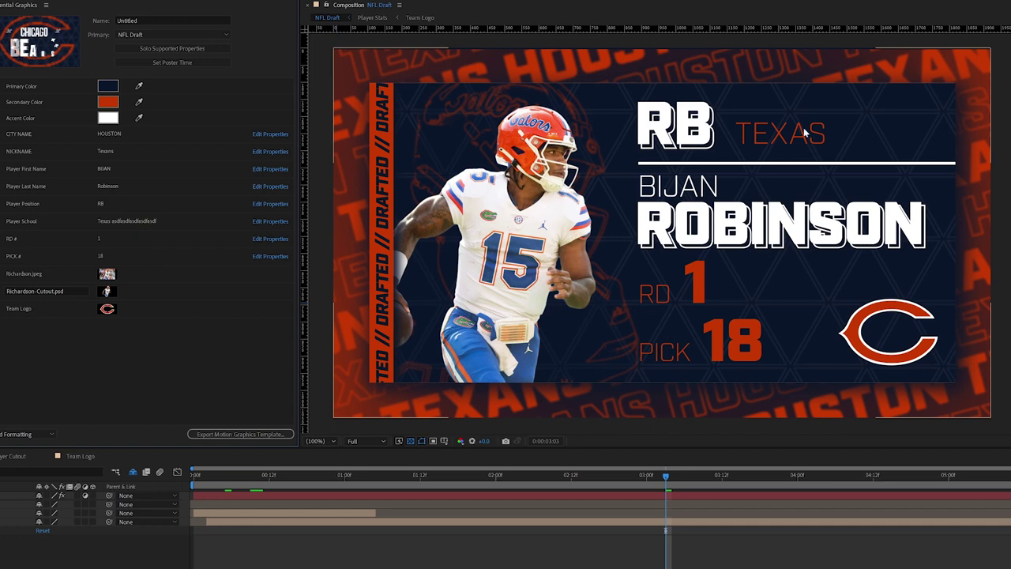
pyautogui.click(130, 221)
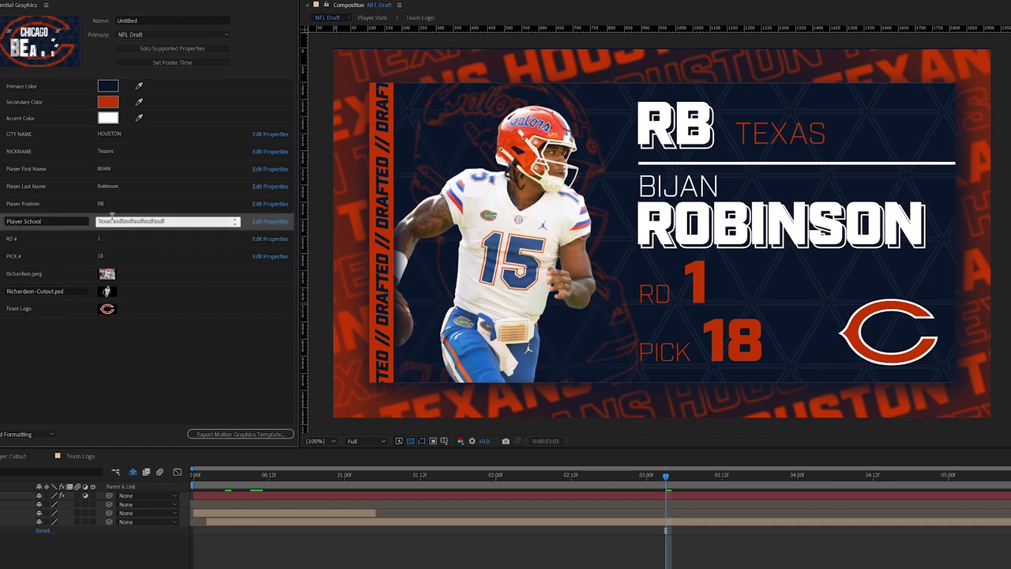
pyautogui.moveTo(112, 222); pyautogui.dragTo(197, 222)
pyautogui.press('BackSpace')
pyautogui.click(137, 354)
# Step: Set the draft round number to 2 and the pick number to 156
pyautogui.click(98, 238)
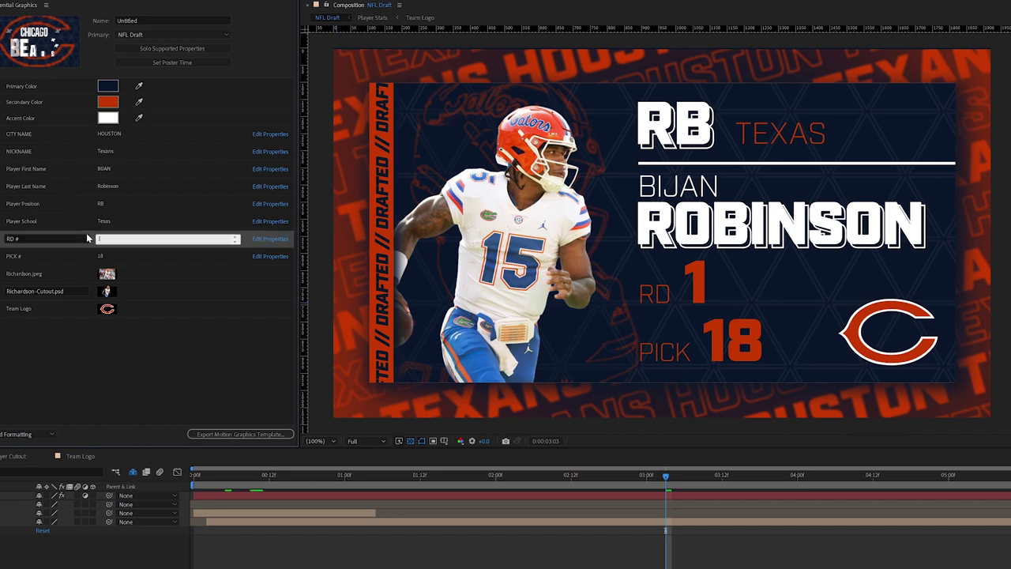
pyautogui.write('2')
pyautogui.click(144, 356)
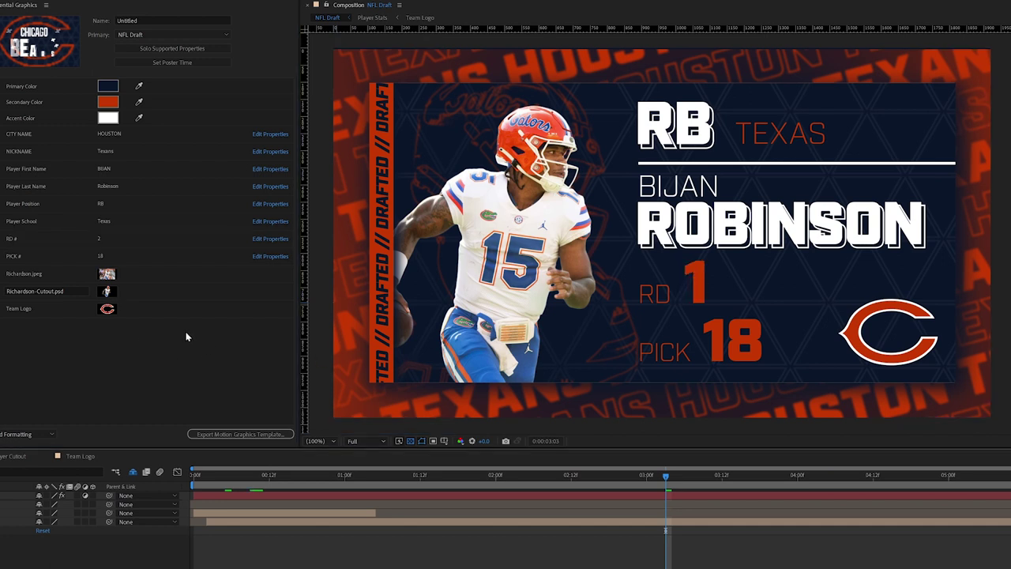
pyautogui.click(101, 256)
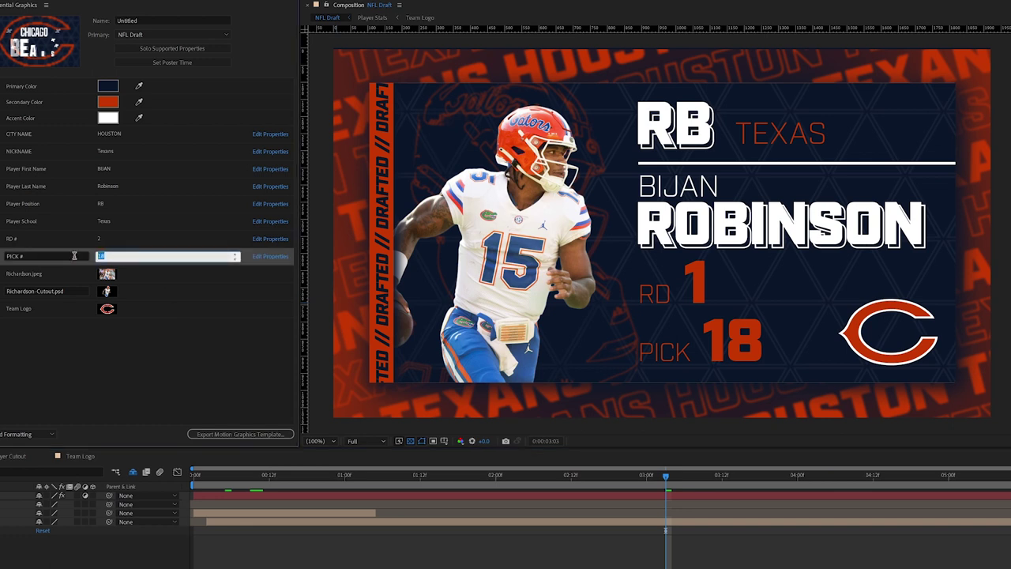
pyautogui.write('156')
pyautogui.click(158, 371)
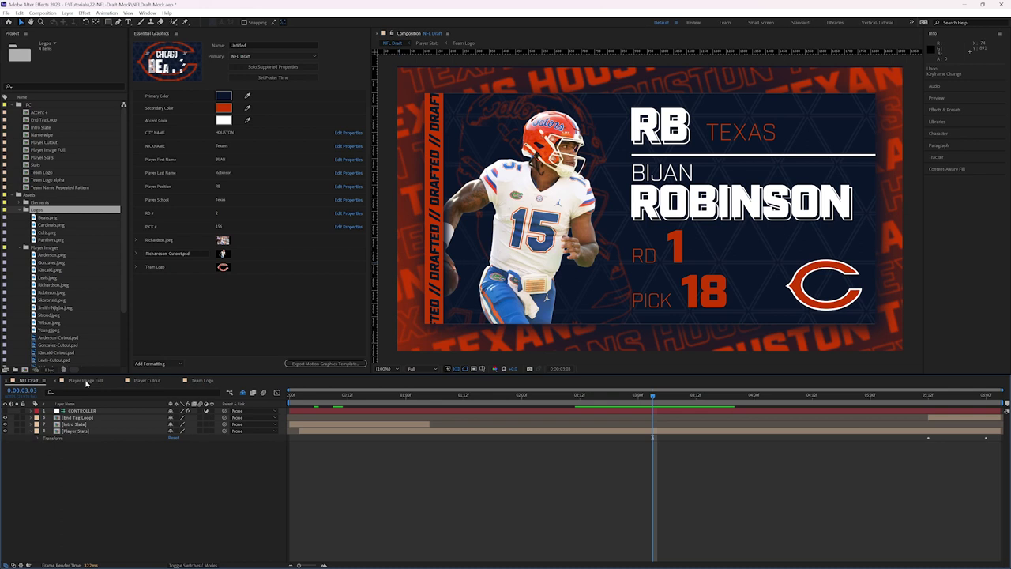
# Step: Replace the Richardson.jpeg layer in the Player Image Full composition with Robinson.jpeg from the project's player images
pyautogui.click(85, 380)
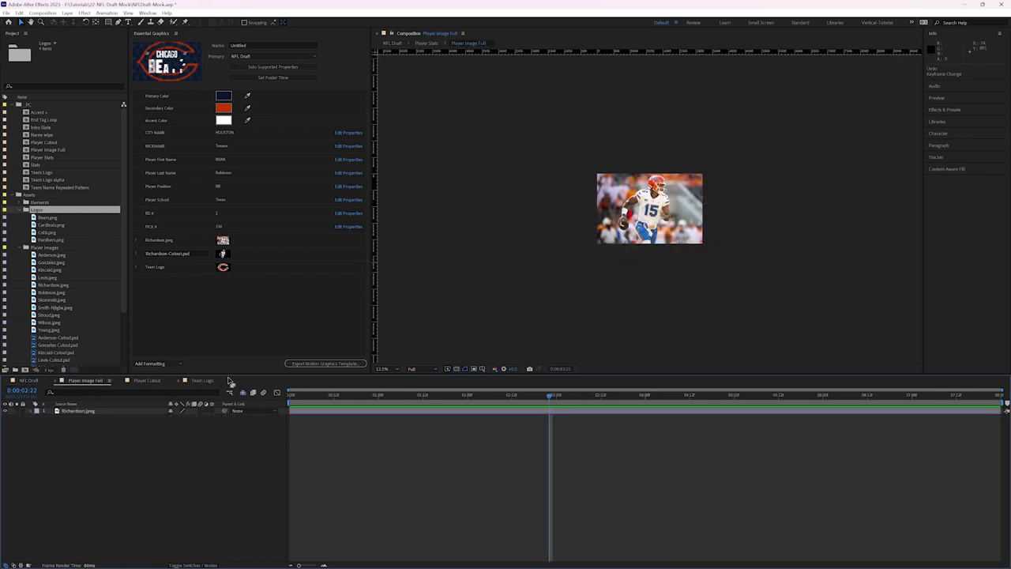
pyautogui.click(78, 412)
pyautogui.click(82, 411)
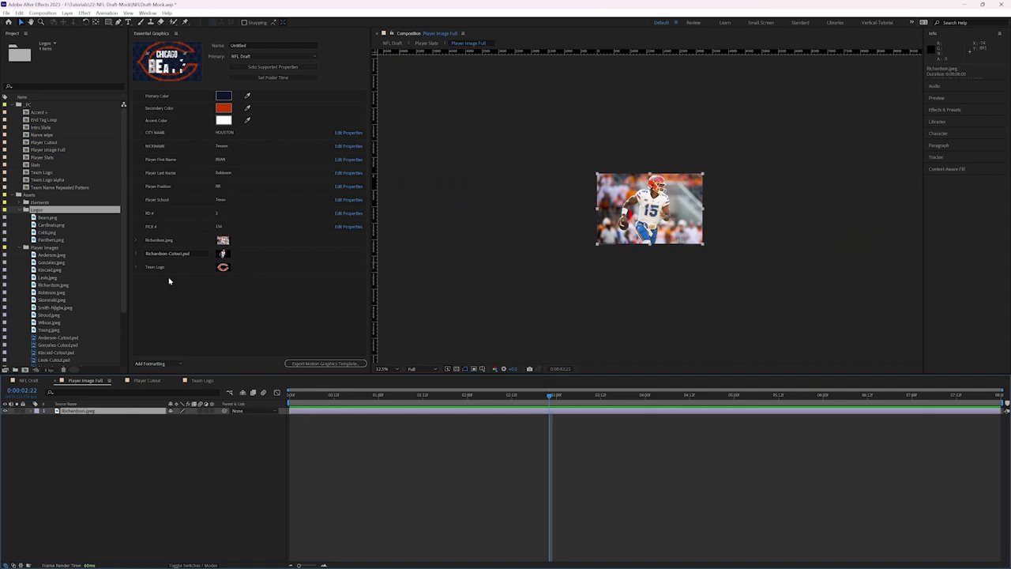
pyautogui.click(53, 293)
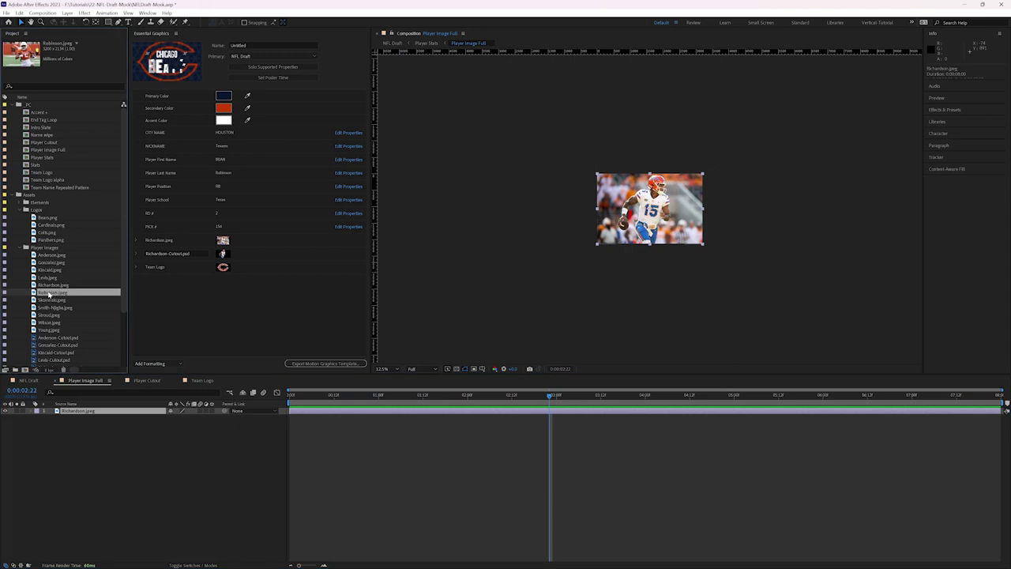
pyautogui.moveTo(50, 294); pyautogui.dragTo(119, 412)
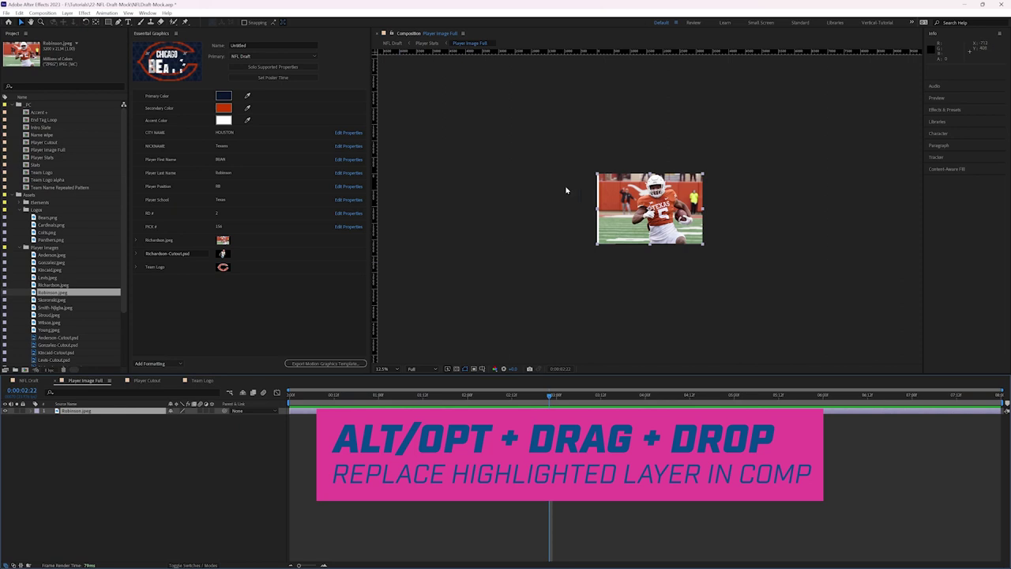
# Step: Replace the Richardson-Cutout.psd layer in the Player Cutout composition with Robinson-Cutout.psd
pyautogui.click(145, 381)
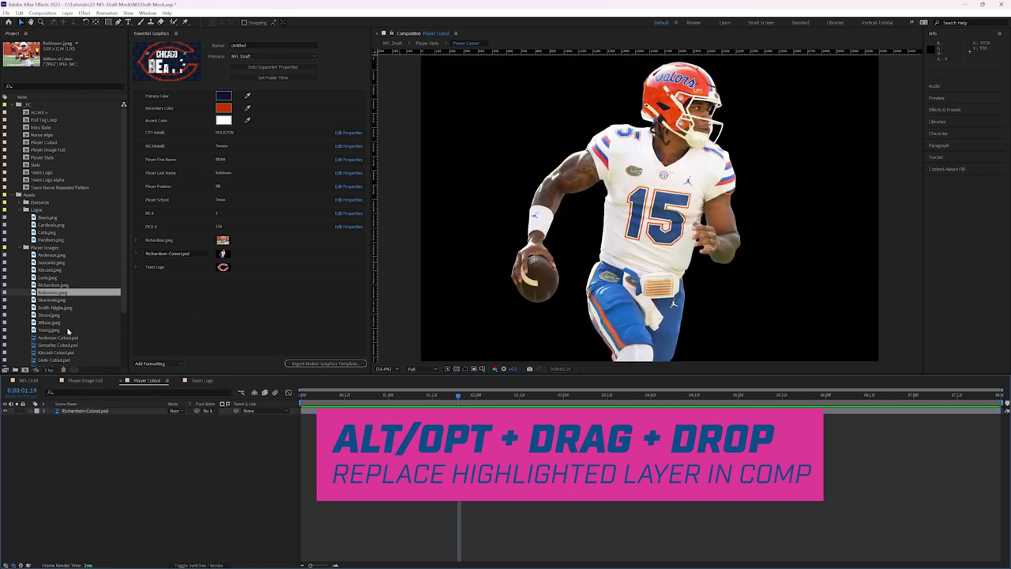
pyautogui.scroll(-3, 51, 319)
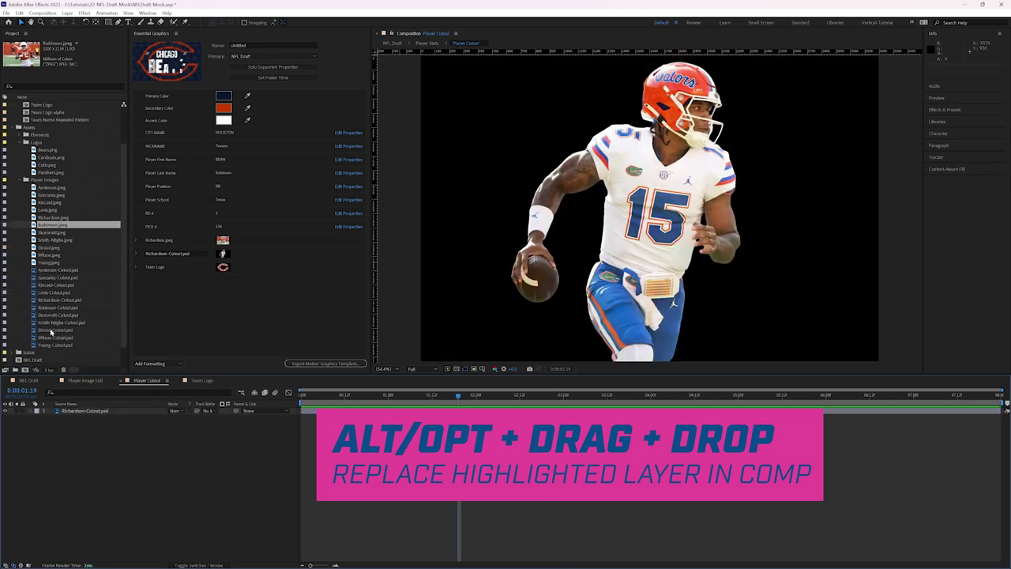
pyautogui.click(88, 409)
pyautogui.moveTo(49, 305); pyautogui.dragTo(90, 414)
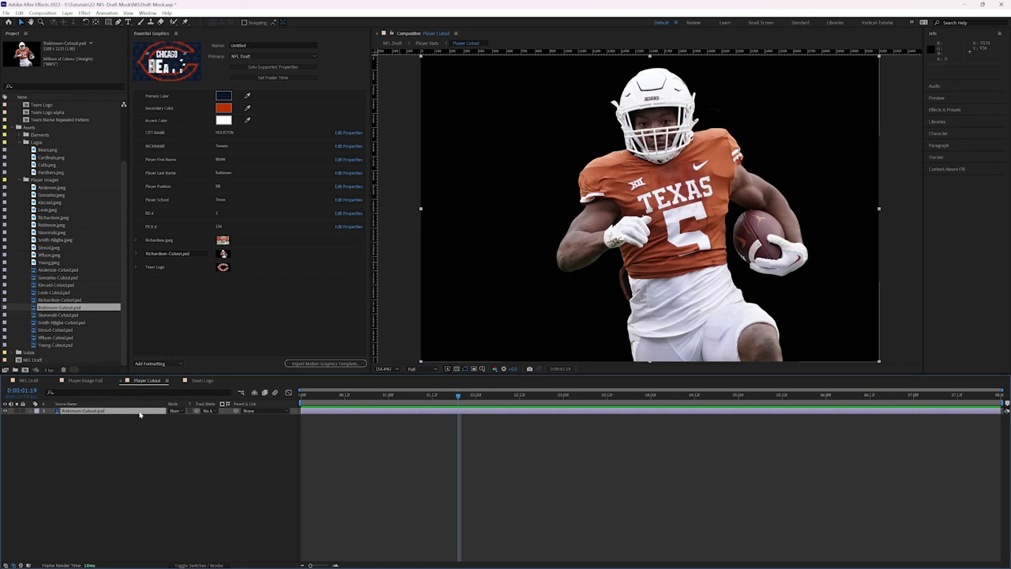
# Step: Replace the Bears.png layer in the Team Logo composition with Texans.png
pyautogui.click(201, 381)
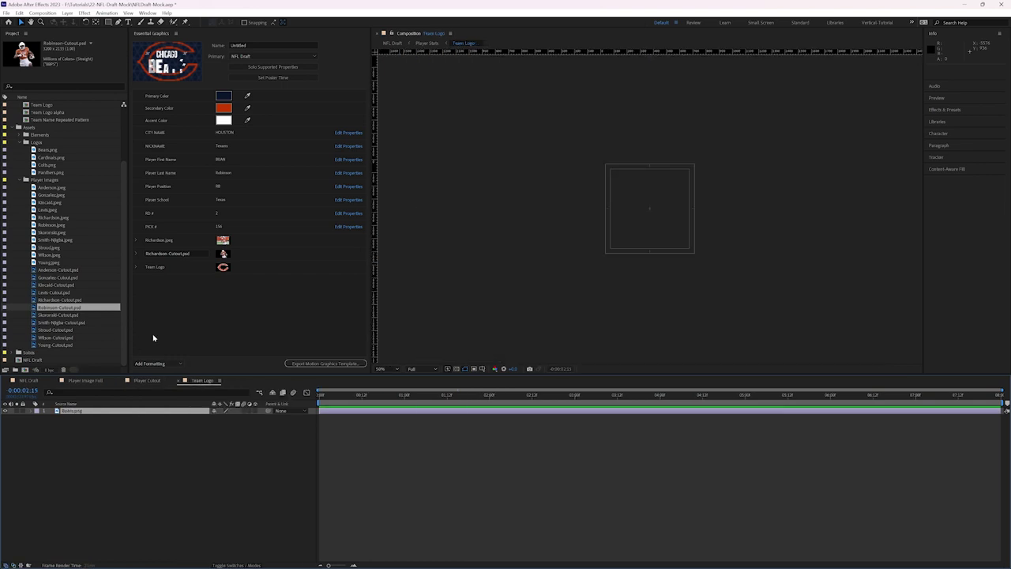
pyautogui.moveTo(390, 398); pyautogui.dragTo(515, 397)
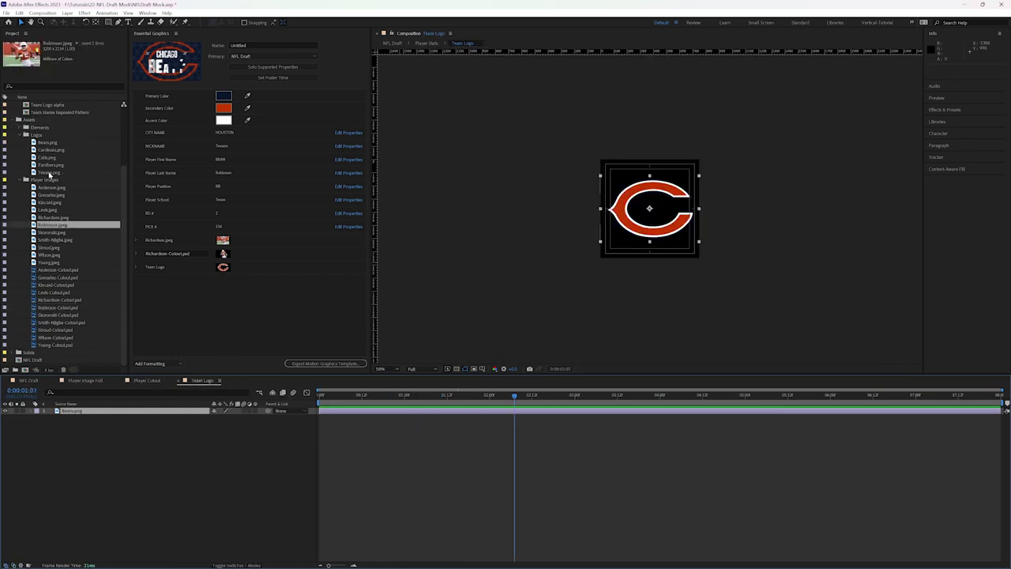
pyautogui.moveTo(52, 172); pyautogui.dragTo(77, 413)
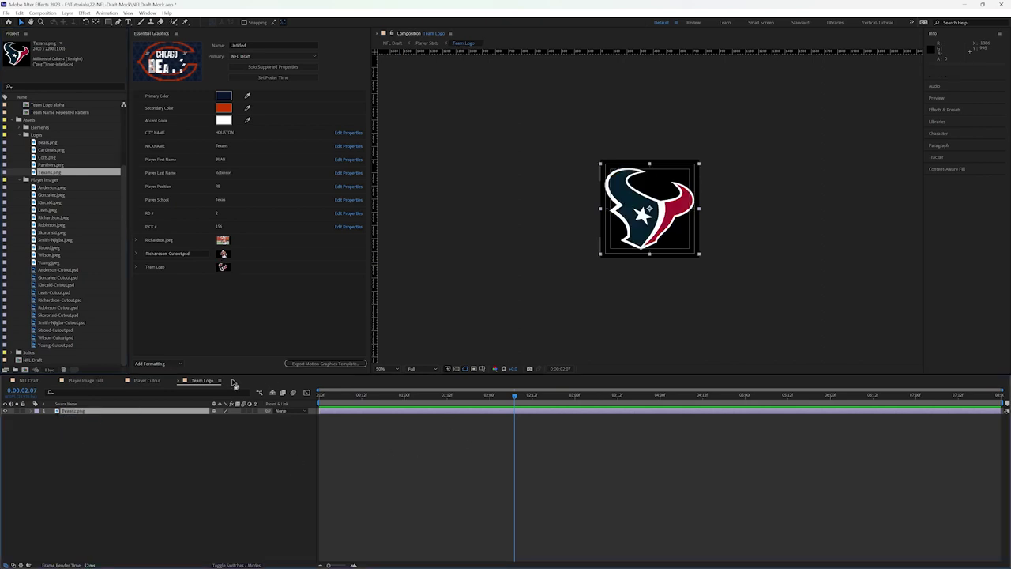
# Step: Return to the NFL Draft composition and check the updated stats, player images and logo at several times, including the logo transition
pyautogui.click(30, 382)
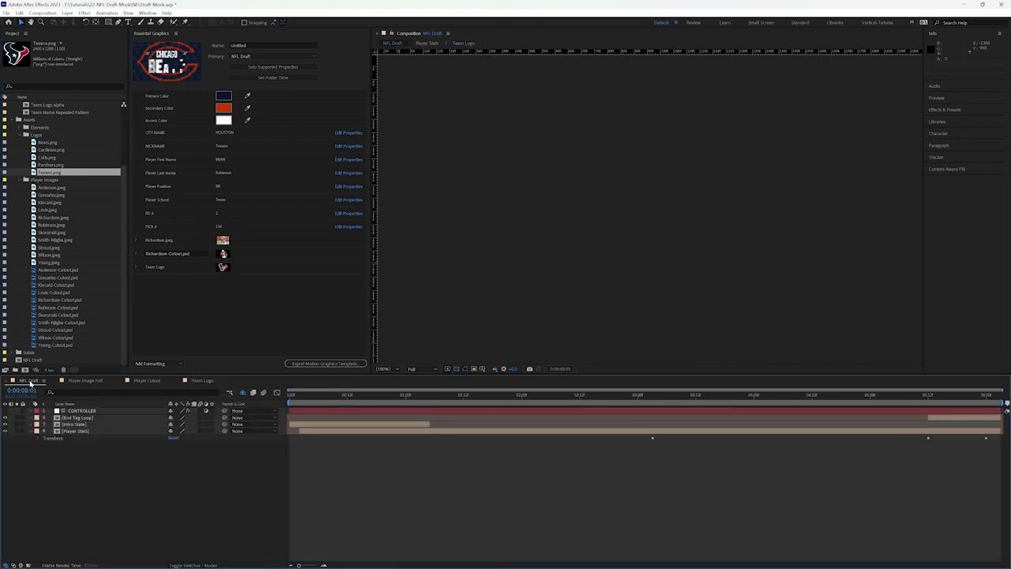
pyautogui.click(686, 394)
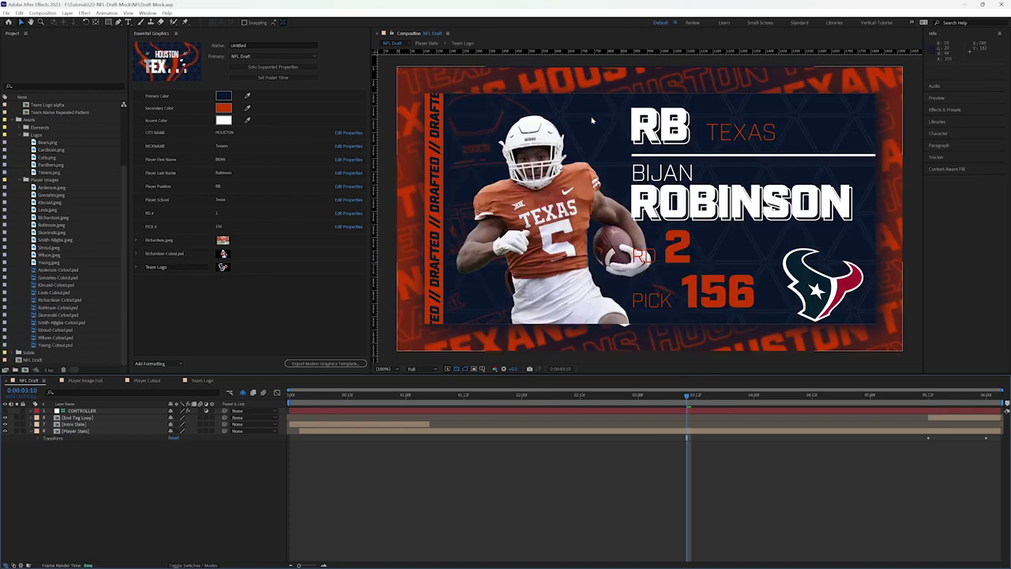
pyautogui.moveTo(394, 403); pyautogui.dragTo(643, 403)
pyautogui.click(827, 294)
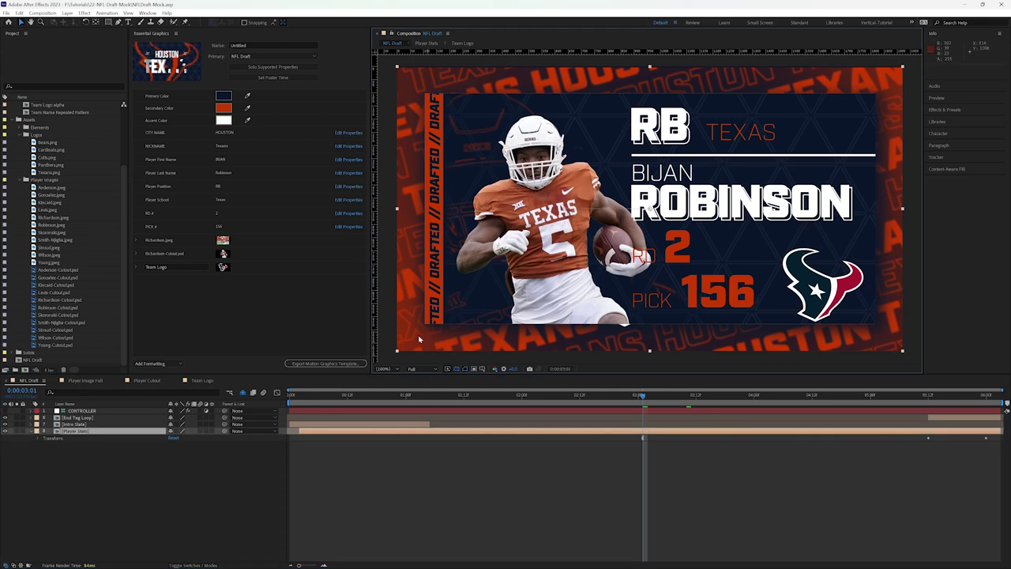
pyautogui.moveTo(382, 399); pyautogui.dragTo(464, 394)
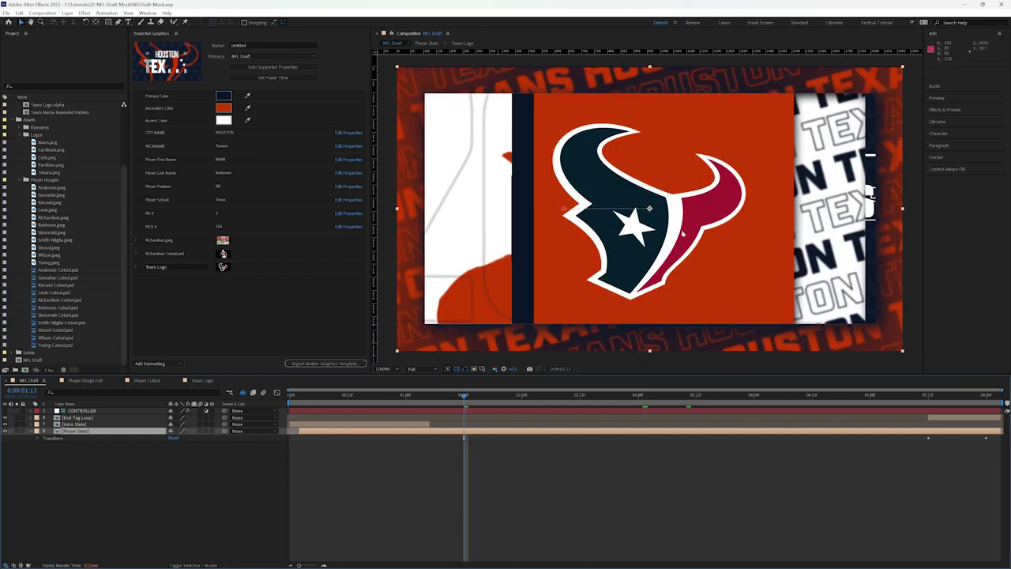
# Step: Sample the Texans logo's navy and red as the primary and secondary colors, and preview the player stats at 0:00:04:02
pyautogui.click(248, 107)
pyautogui.click(717, 206)
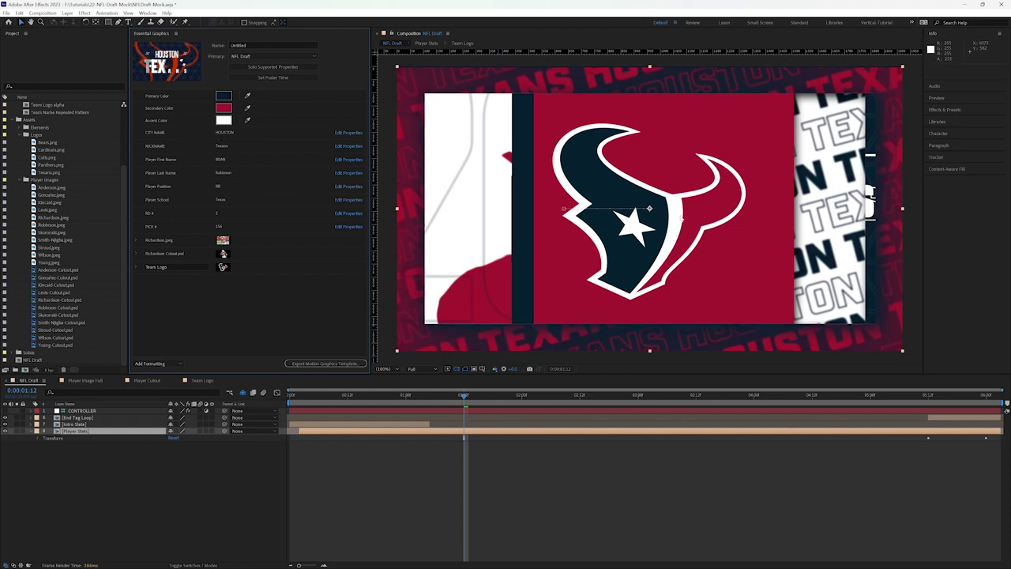
pyautogui.moveTo(467, 399); pyautogui.dragTo(764, 399)
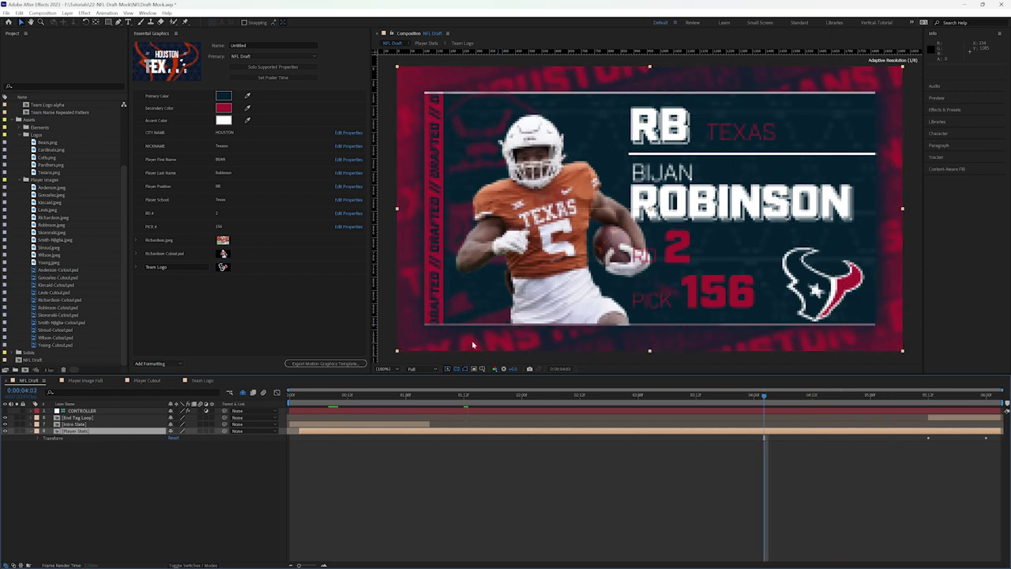
# Step: Set the template's RD # text to 1 and its PICK # text to 7
pyautogui.click(221, 215)
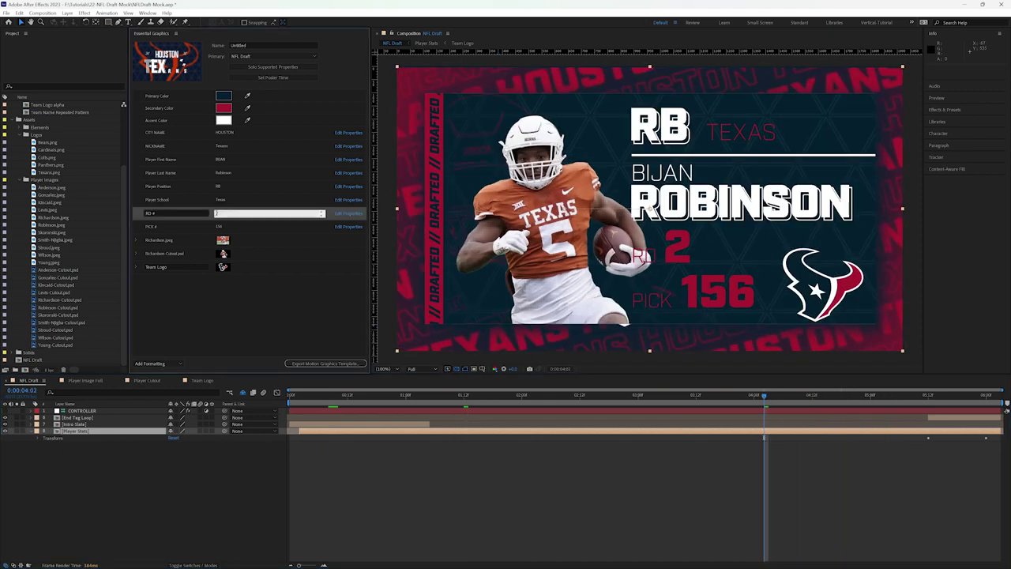
pyautogui.doubleClick(217, 213)
pyautogui.write('1')
pyautogui.click(237, 225)
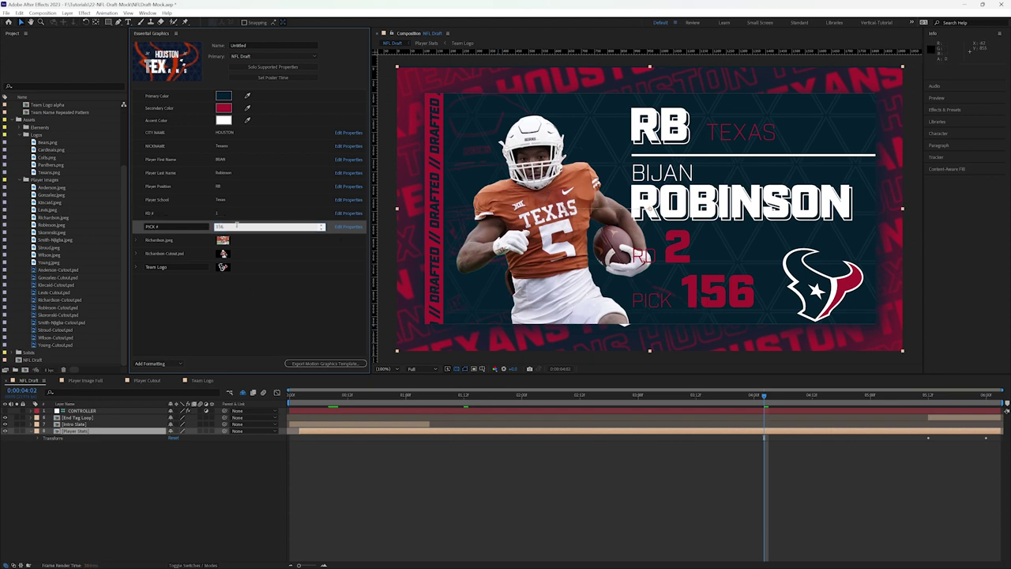
pyautogui.write('1')
pyautogui.click(243, 316)
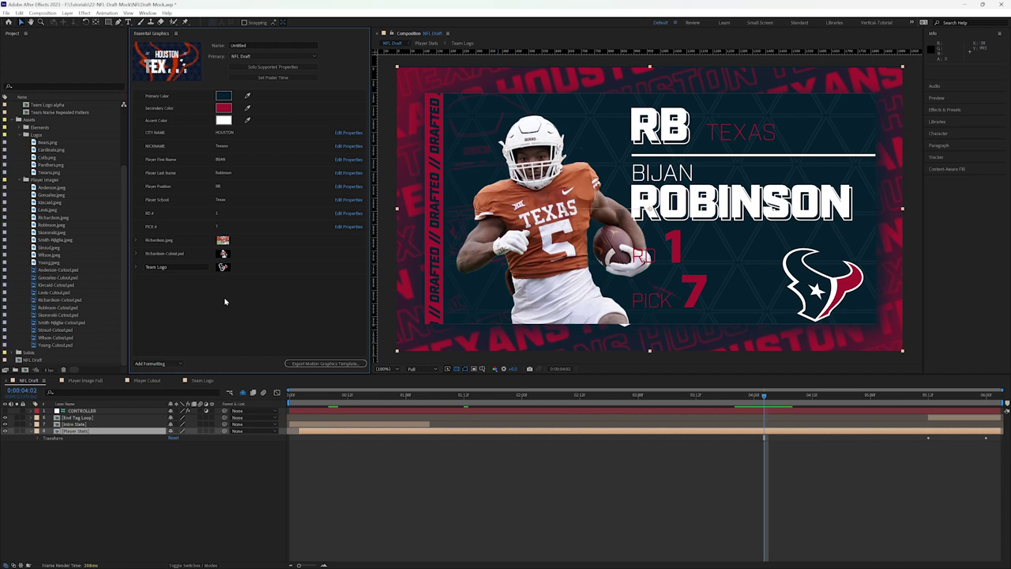
pyautogui.click(329, 365)
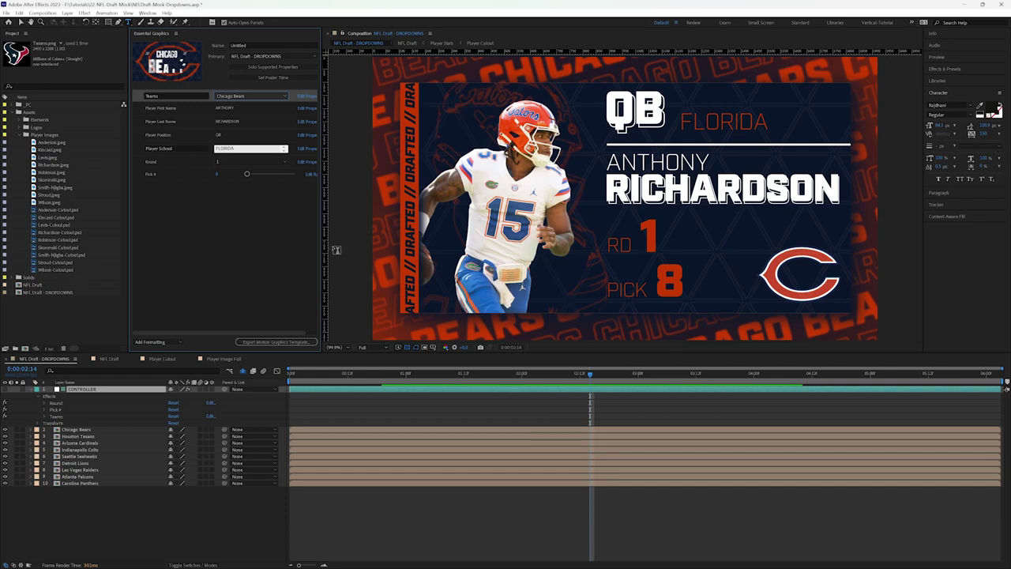
# Step: Open the NFL Draft composition in the dropdown version of the project and show its Essential Graphics properties
pyautogui.click(110, 360)
pyautogui.click(323, 375)
pyautogui.press('space')
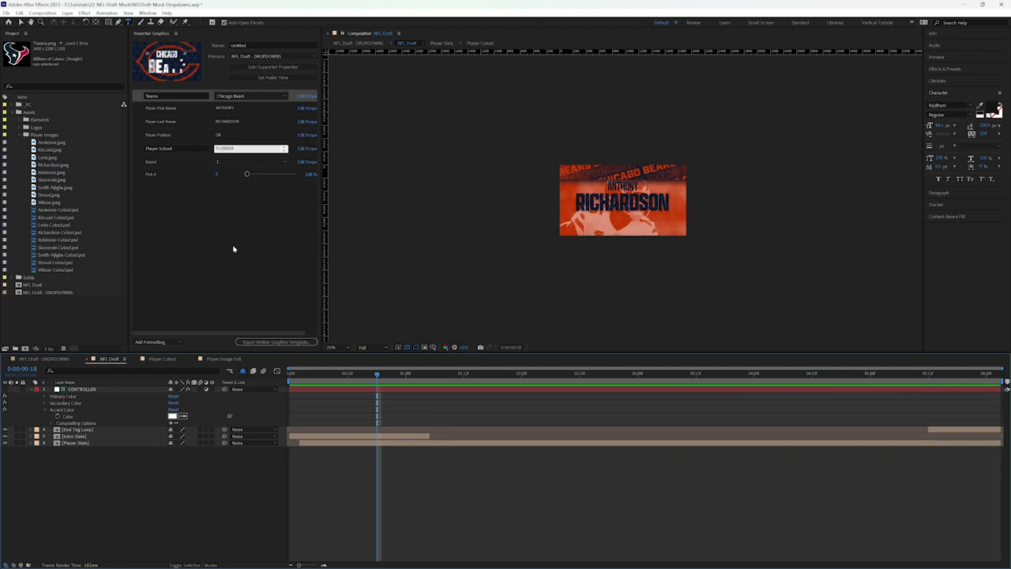
pyautogui.click(260, 57)
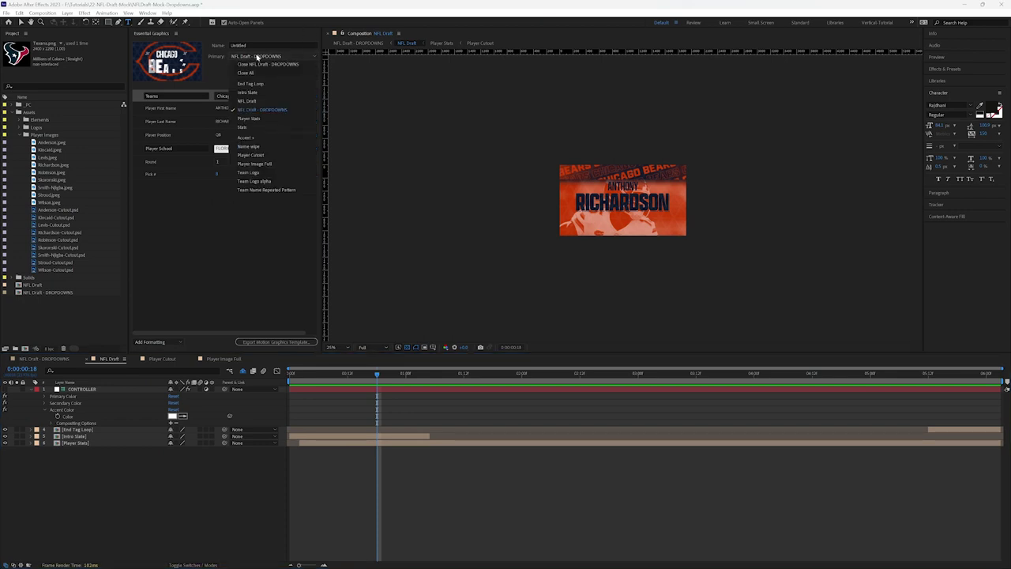
pyautogui.click(254, 102)
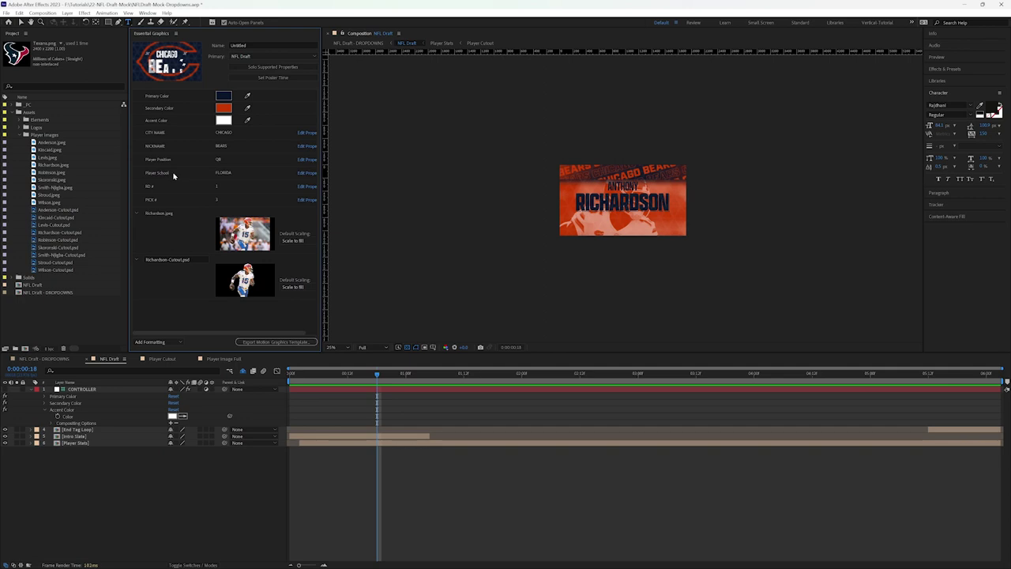
# Step: Return to NFL Draft - DROPDOWNS and compare the Chicago Bears layer's Essential Properties with NFL Draft's Essential Graphics properties
pyautogui.click(242, 57)
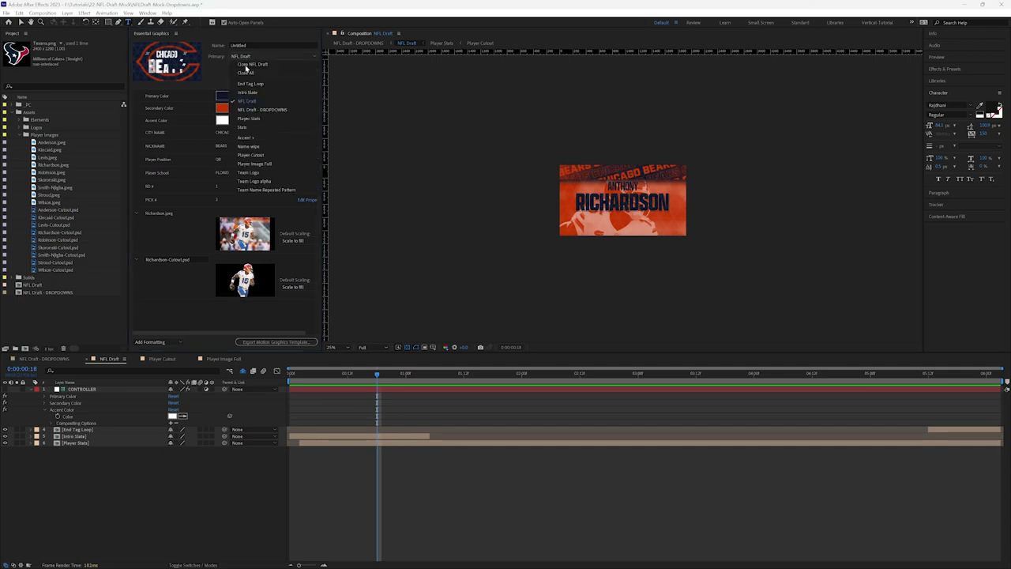
pyautogui.click(261, 109)
pyautogui.click(45, 359)
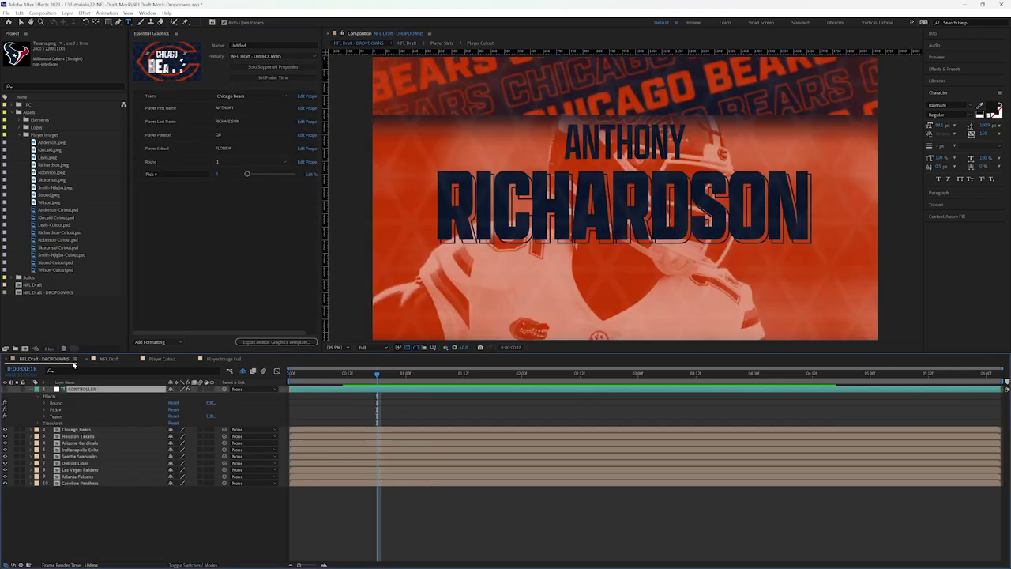
pyautogui.click(38, 430)
pyautogui.click(38, 443)
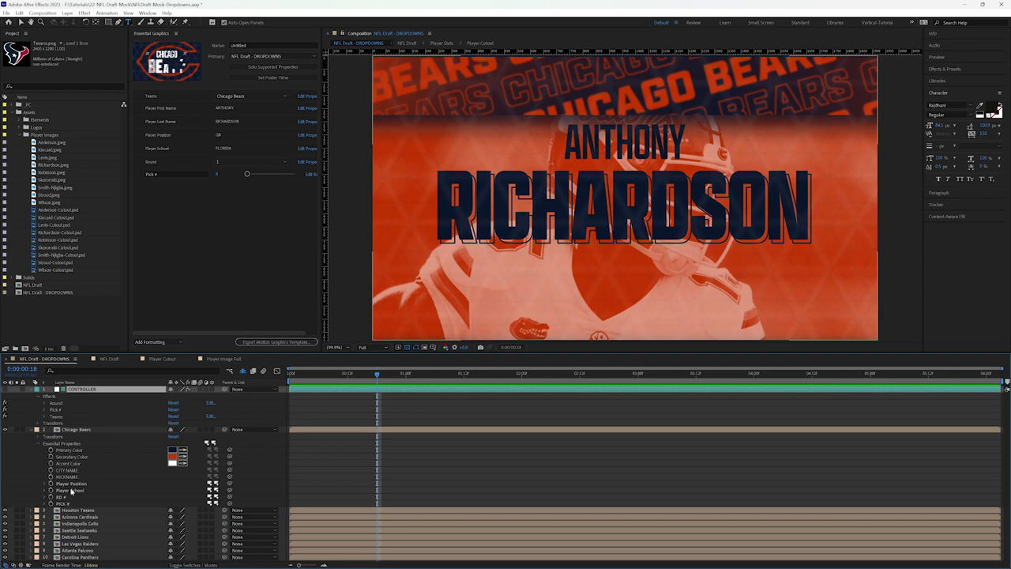
pyautogui.click(256, 57)
pyautogui.click(252, 101)
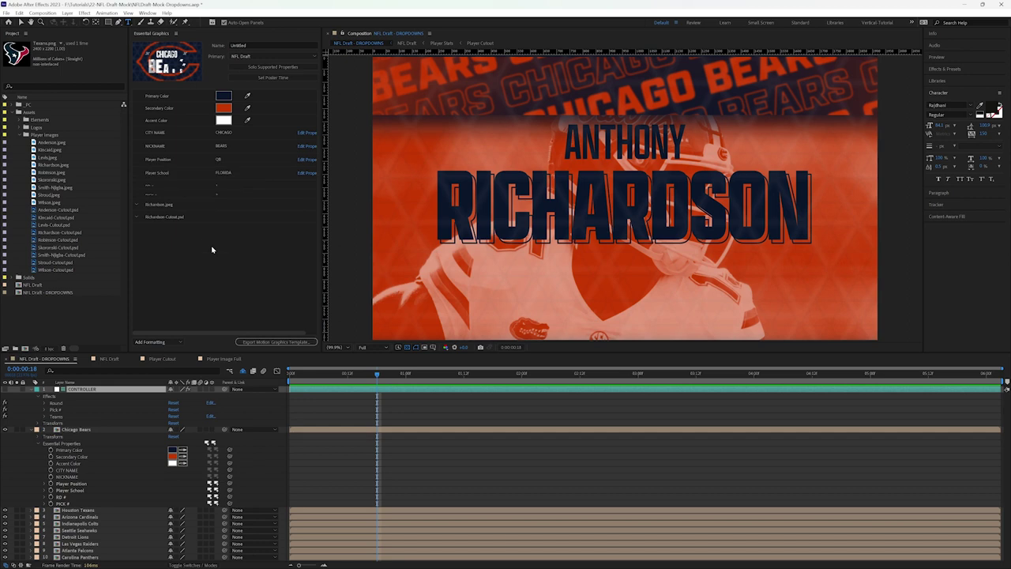
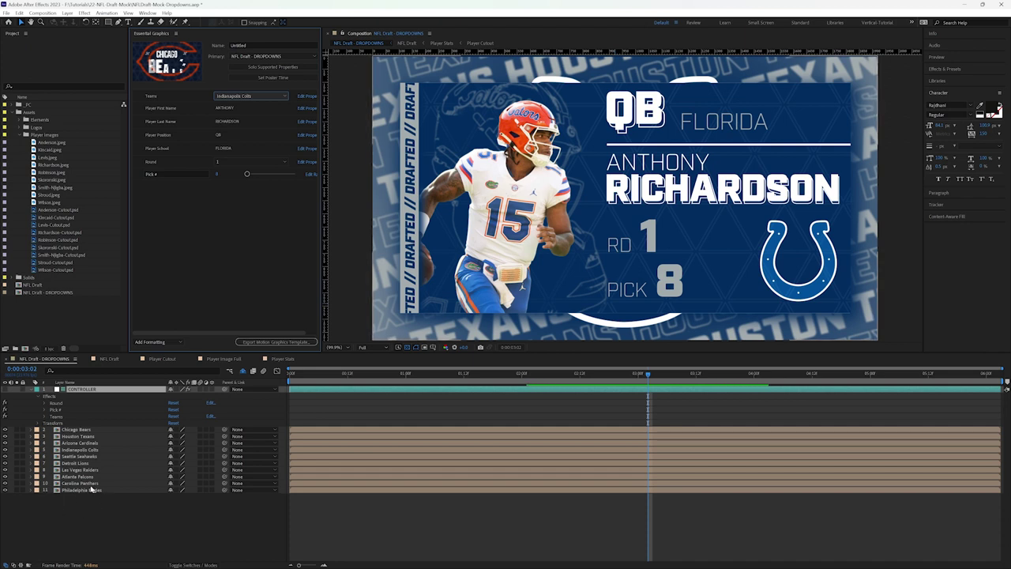
# Step: Replace the Richardson-Cutout.psd layer in the Player Cutout composition with Wilson-Cutout.psd
pyautogui.click(110, 360)
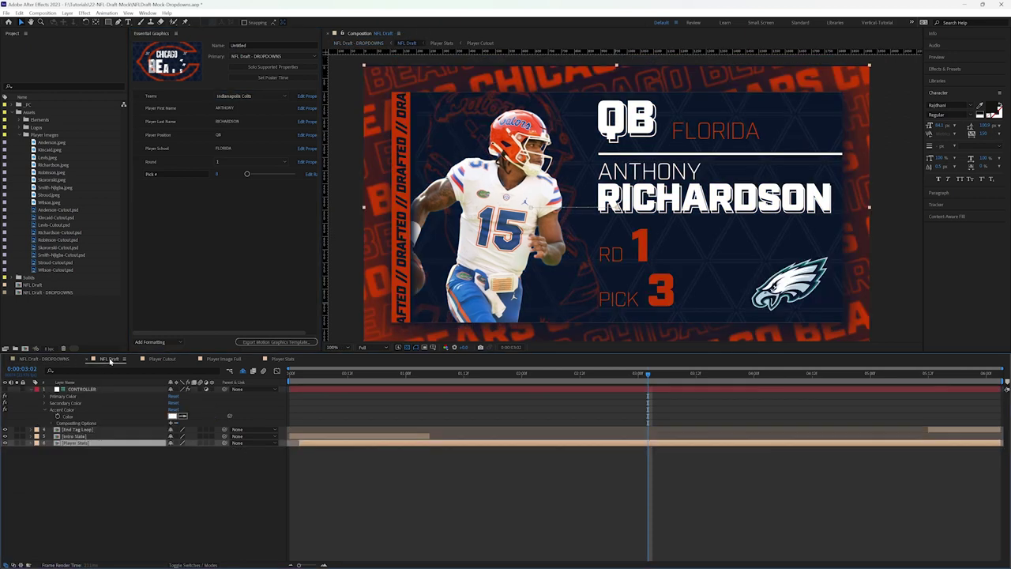
pyautogui.click(89, 360)
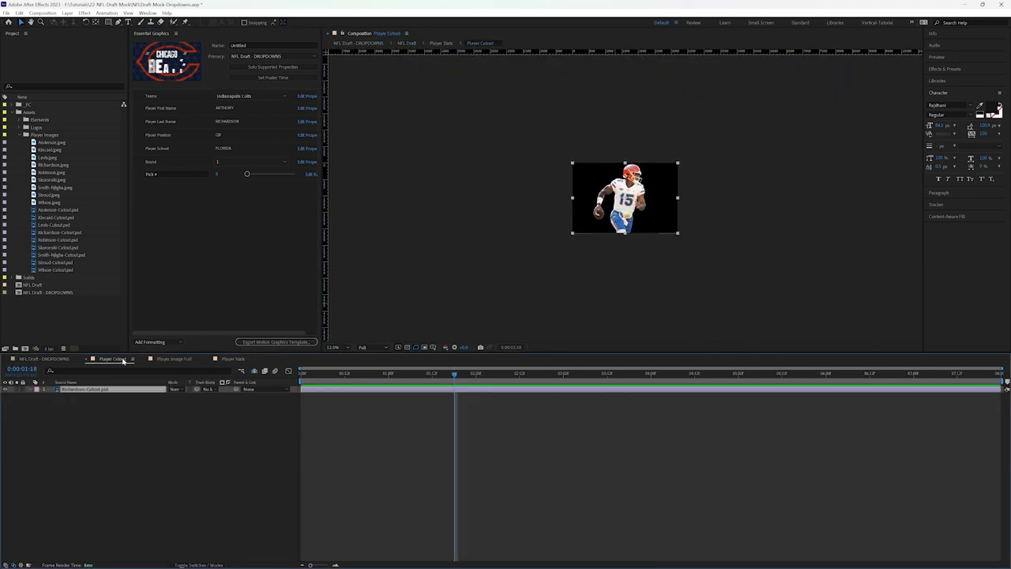
pyautogui.click(53, 203)
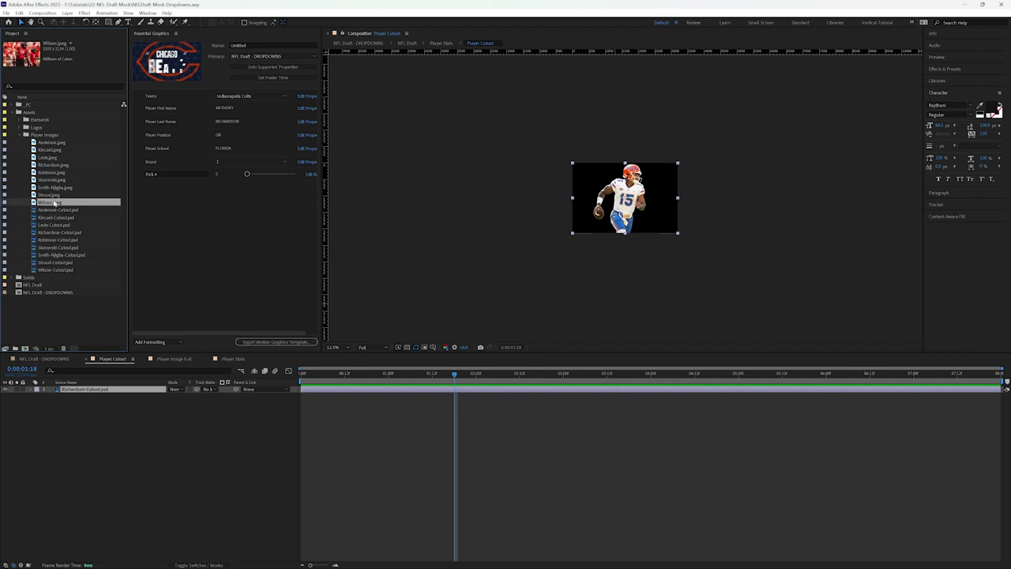
pyautogui.moveTo(48, 270); pyautogui.dragTo(98, 390)
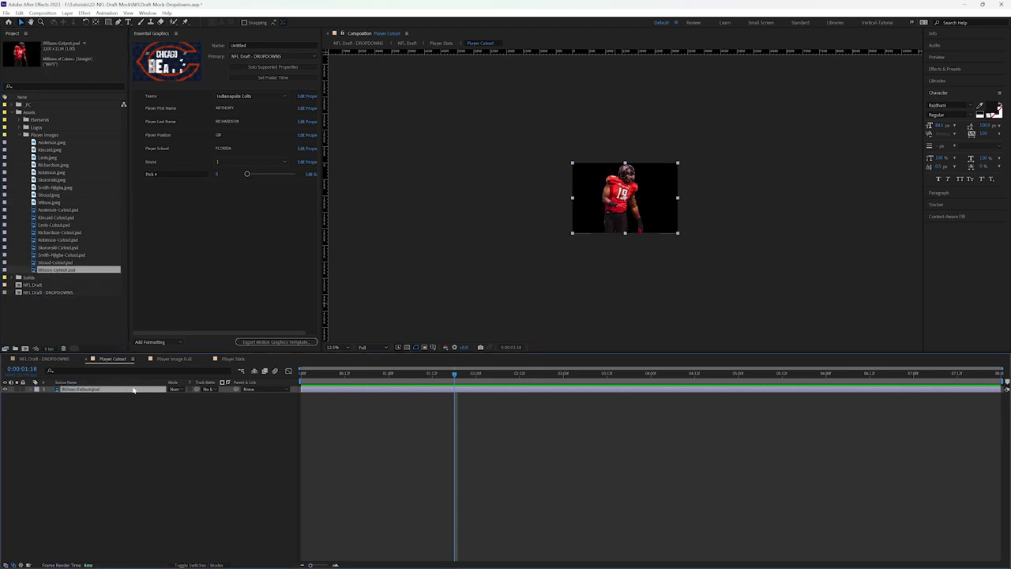
# Step: Replace the player photo layer in the Player Image Full composition with Wilson.jpeg
pyautogui.click(174, 361)
pyautogui.moveTo(51, 203); pyautogui.dragTo(79, 389)
pyautogui.moveTo(58, 209); pyautogui.dragTo(144, 396)
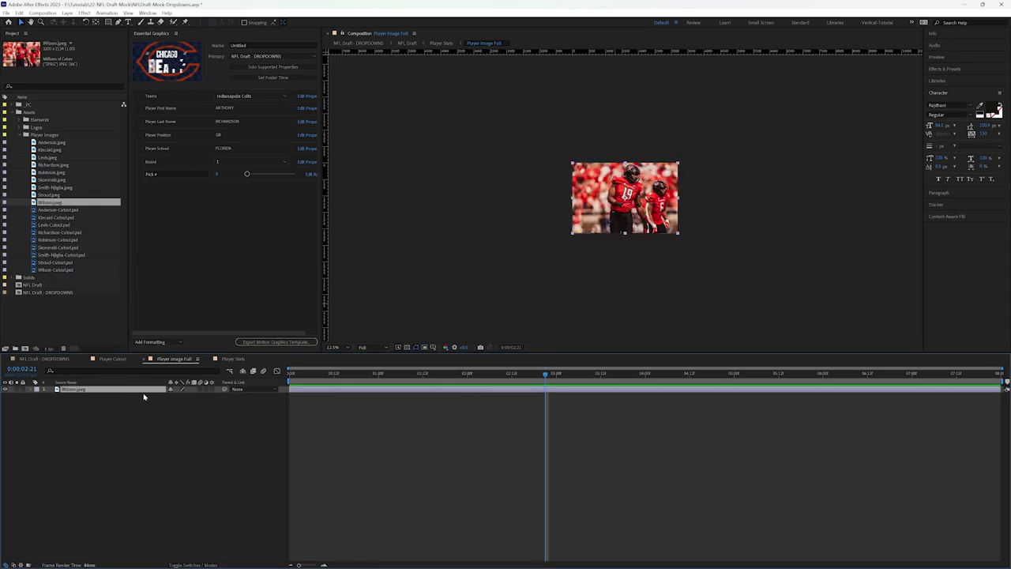
# Step: Open the Player Stats composition and set the player first name to TYREE and last name to WILSON
pyautogui.click(233, 361)
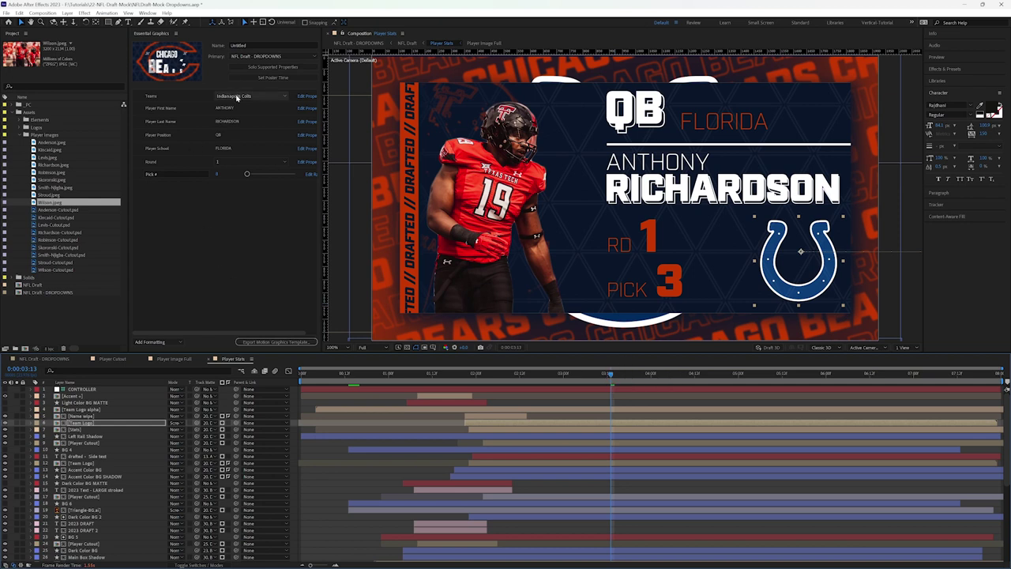
pyautogui.moveTo(238, 109); pyautogui.dragTo(182, 109)
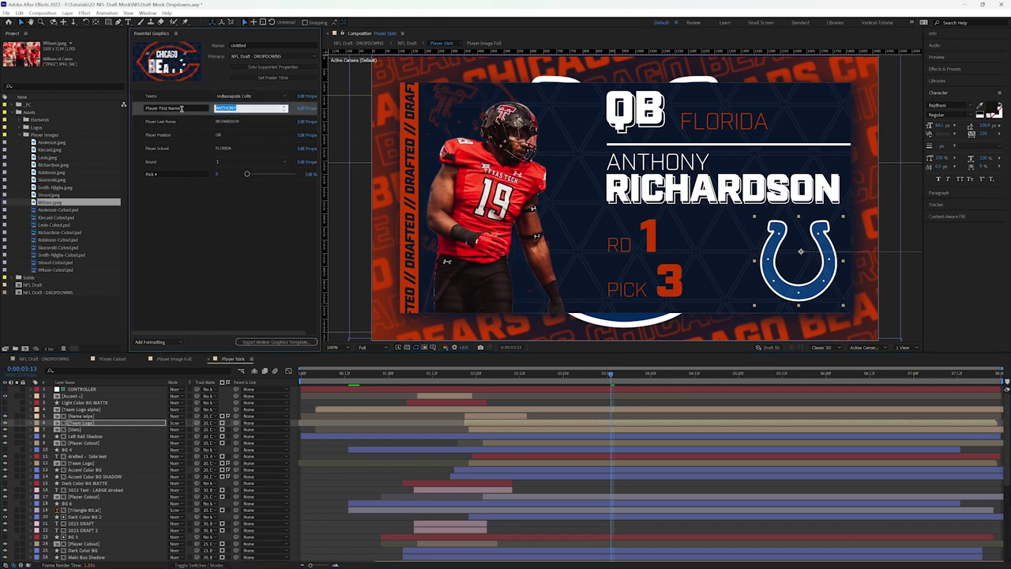
pyautogui.press('BackSpace')
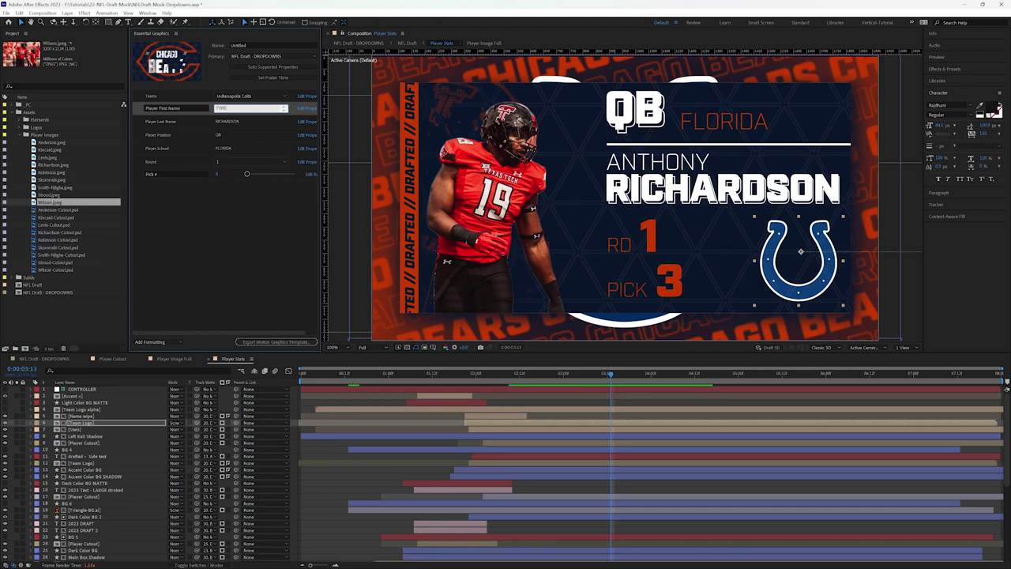
pyautogui.press('Tab')
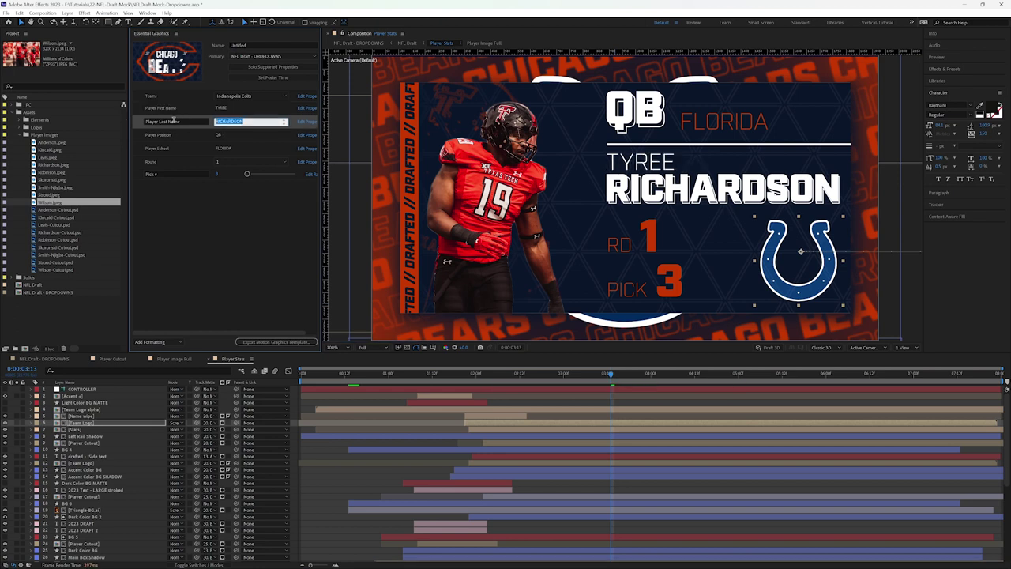
pyautogui.write('Wil')
pyautogui.press('Return')
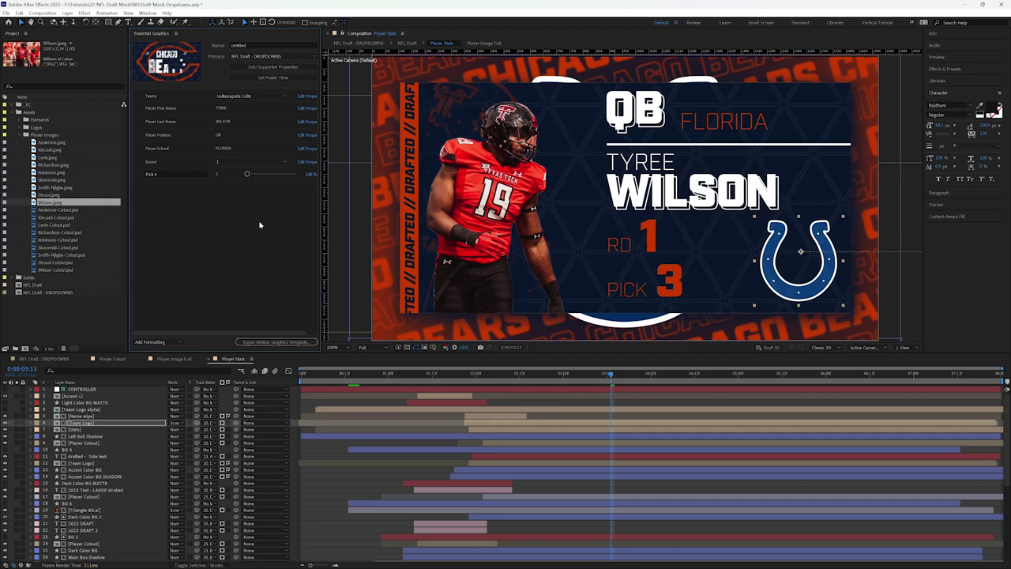
# Step: Set the player school to TEXAS TECH and the position to DE, and return to the NFL Draft - DROPDOWNS composition
pyautogui.click(226, 150)
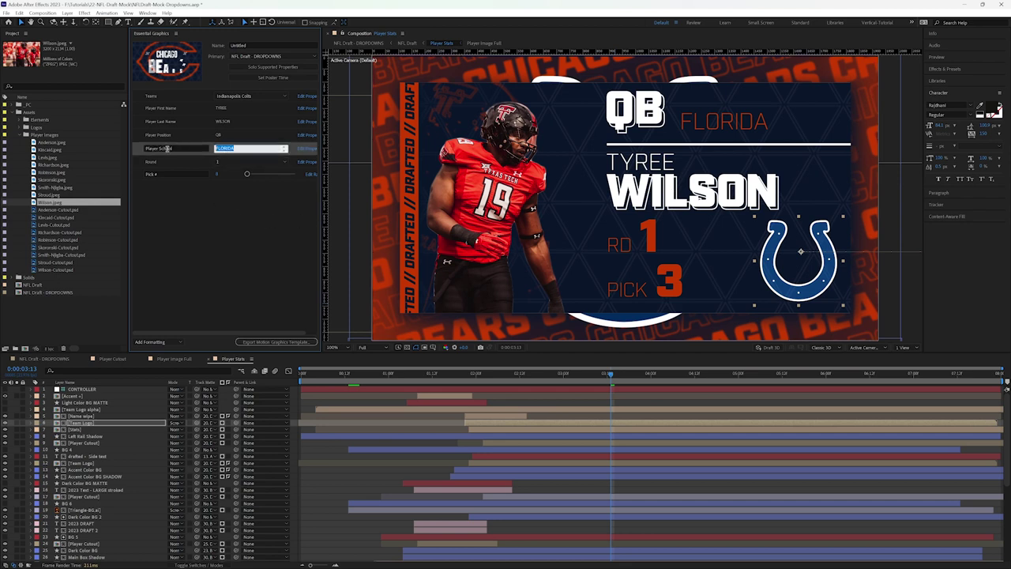
pyautogui.write('TEXAS TECH')
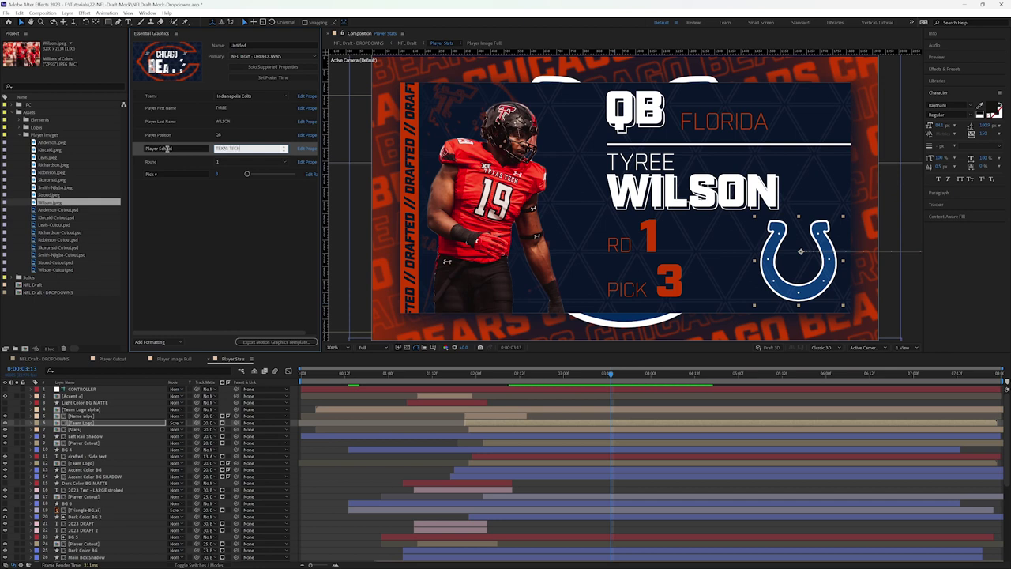
pyautogui.click(221, 224)
pyautogui.click(219, 135)
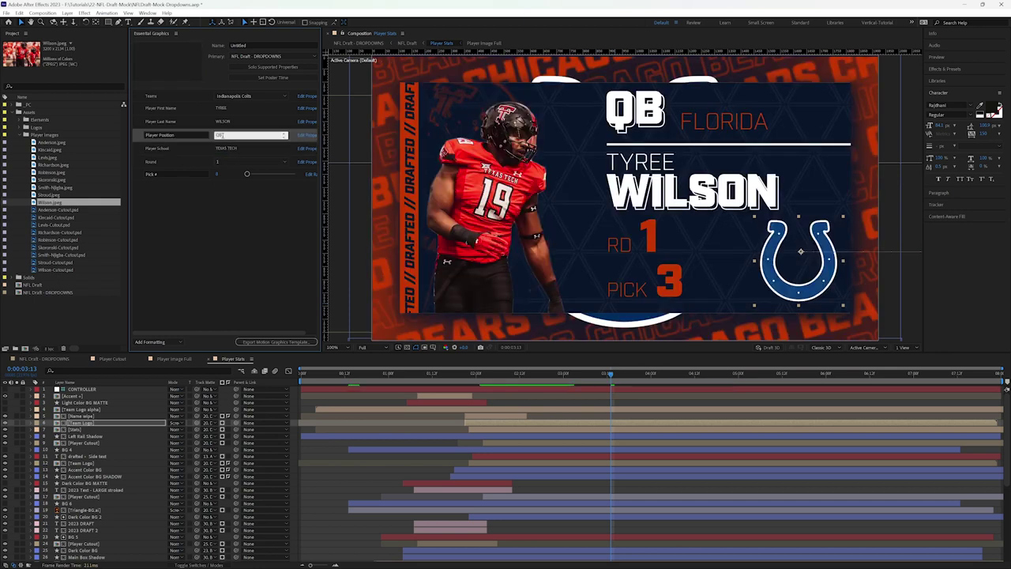
pyautogui.write('DE')
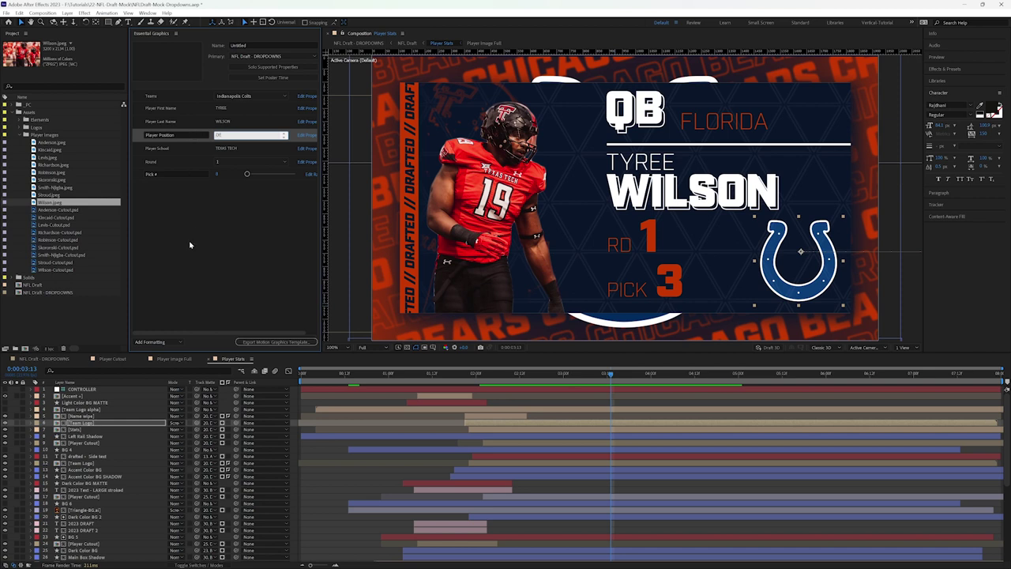
pyautogui.click(189, 245)
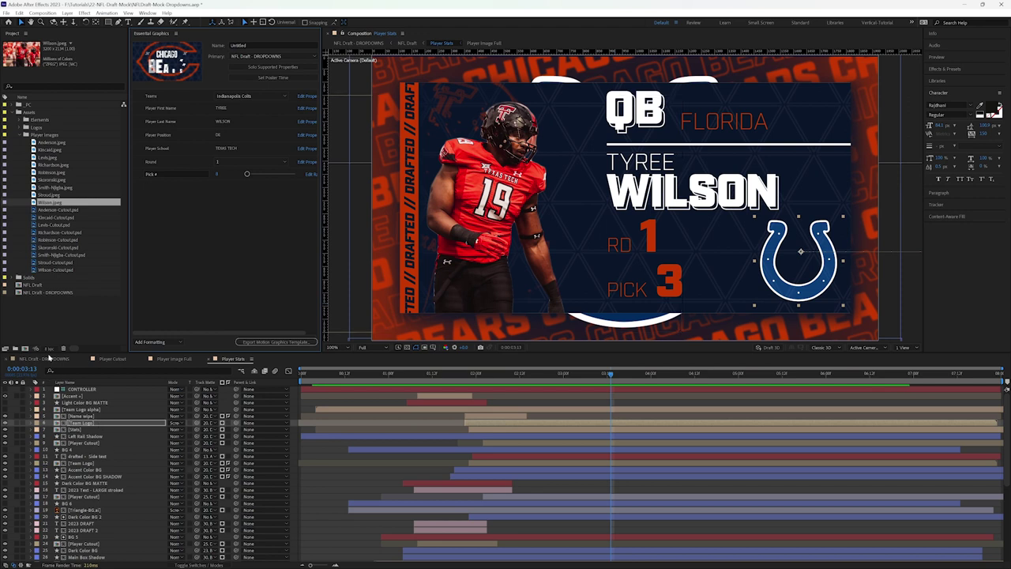
pyautogui.click(41, 359)
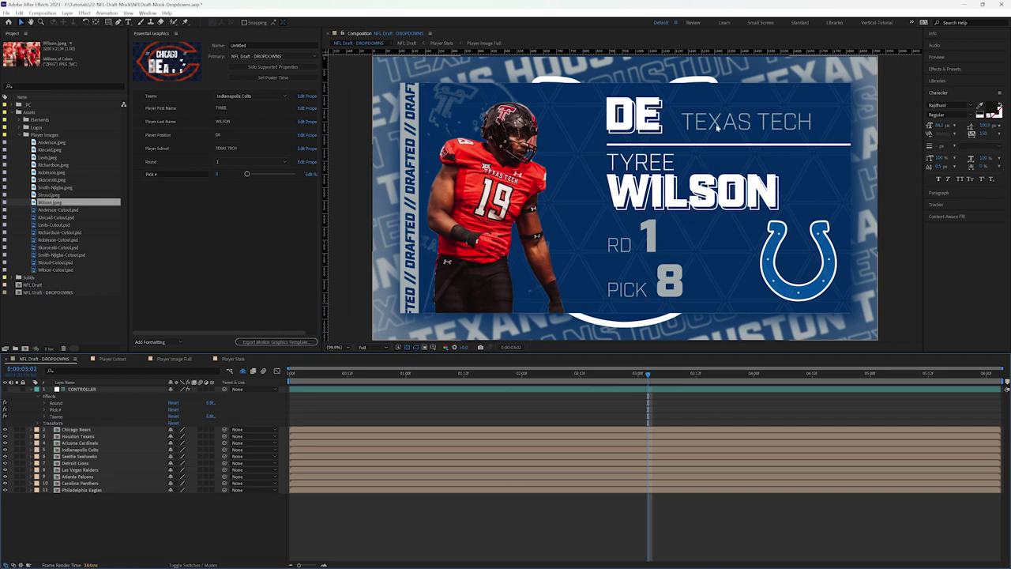
# Step: Set the Round dropdown to 3 and the Pick # value to 25
pyautogui.click(225, 162)
pyautogui.click(230, 191)
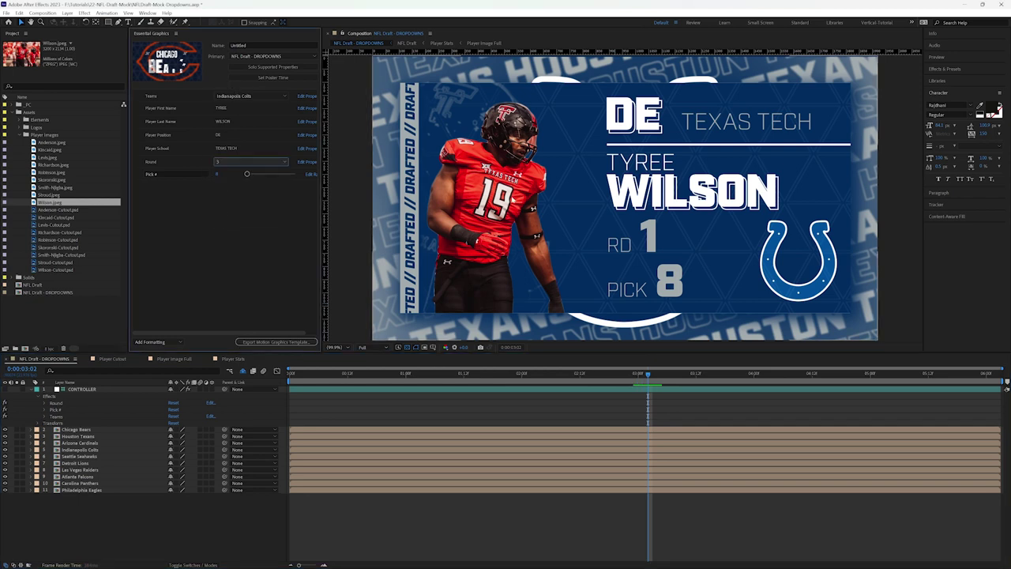
pyautogui.click(217, 174)
pyautogui.write('25')
pyautogui.press('Return')
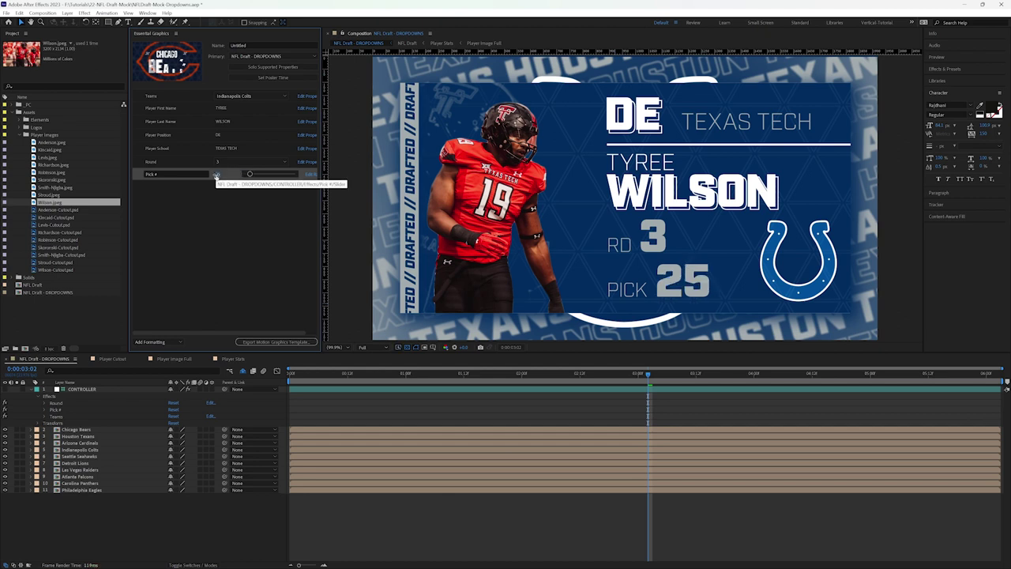
pyautogui.click(197, 265)
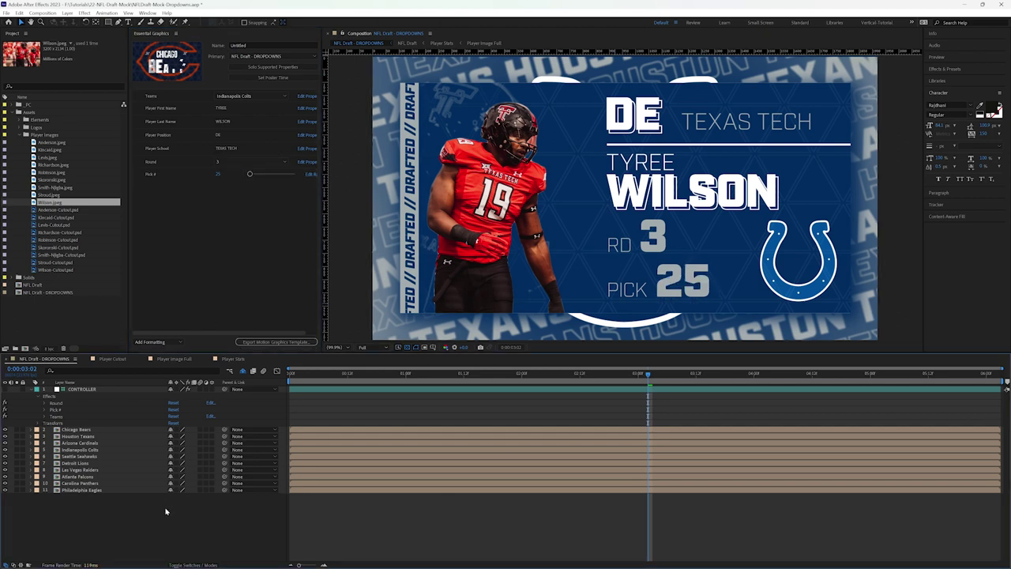
# Step: Set the Round dropdown to 1 and the Pick # value to 6
pyautogui.click(218, 162)
pyautogui.click(219, 169)
pyautogui.click(219, 174)
pyautogui.write('6')
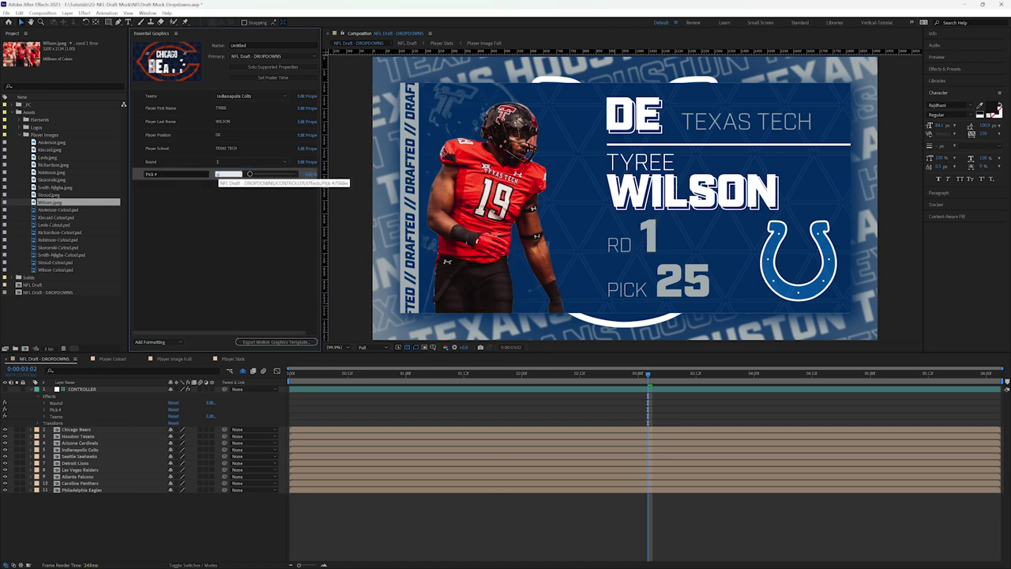
pyautogui.press('Return')
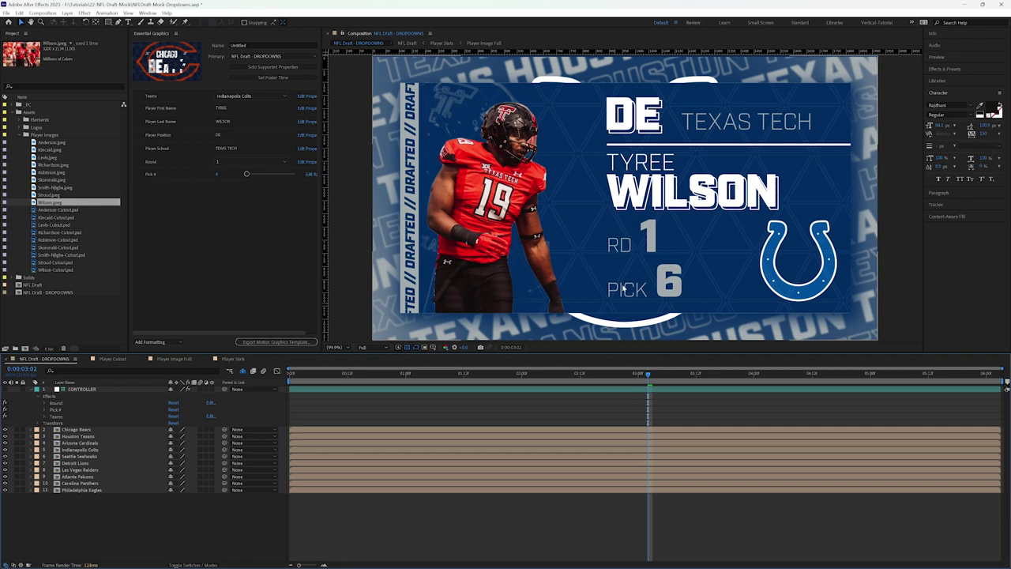
# Step: Switch the Teams dropdown in turn to Seattle Seahawks, Las Vegas Raiders and Carolina Panthers
pyautogui.click(237, 95)
pyautogui.click(235, 140)
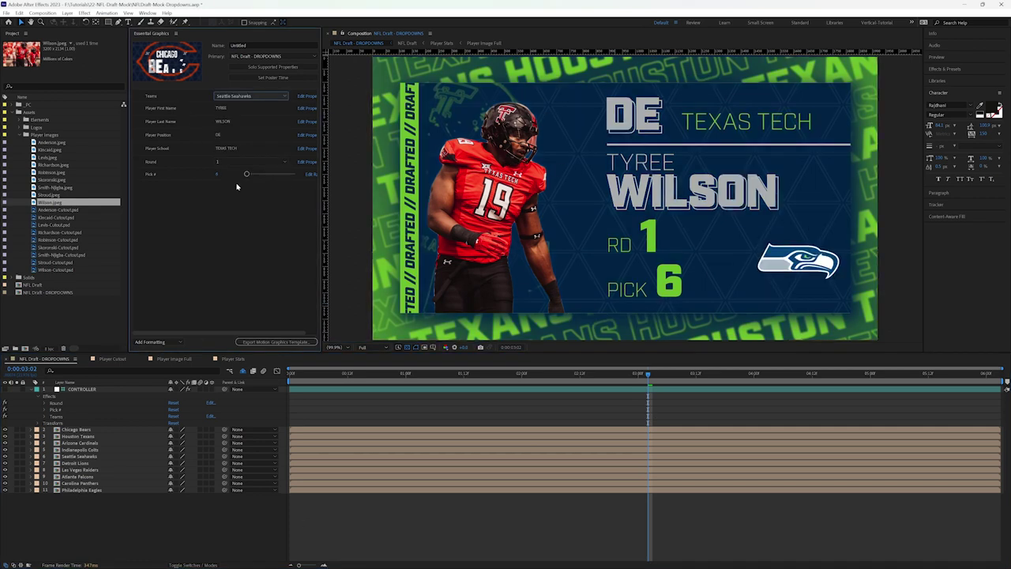
pyautogui.click(236, 97)
pyautogui.click(237, 156)
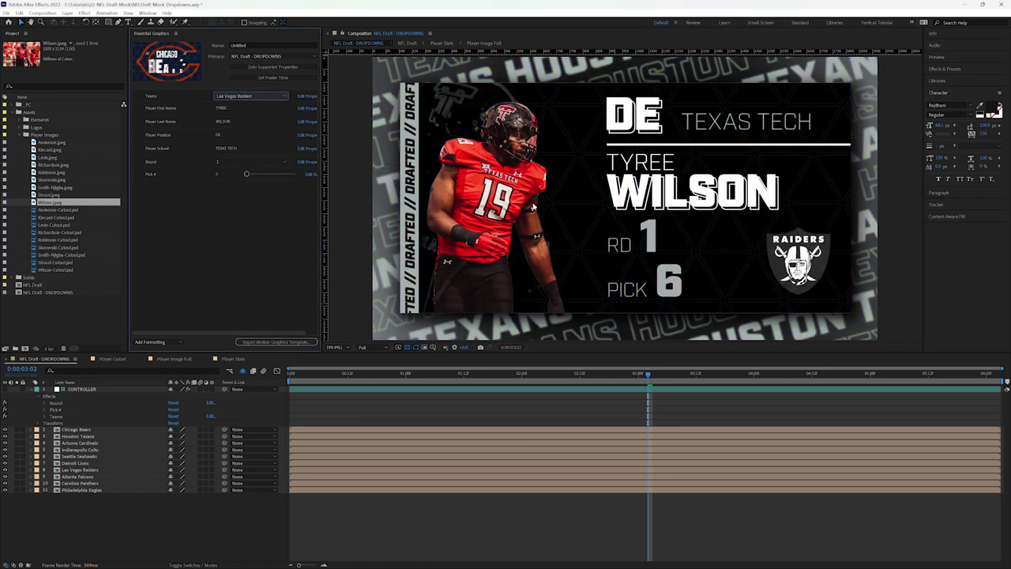
pyautogui.click(237, 97)
pyautogui.click(231, 175)
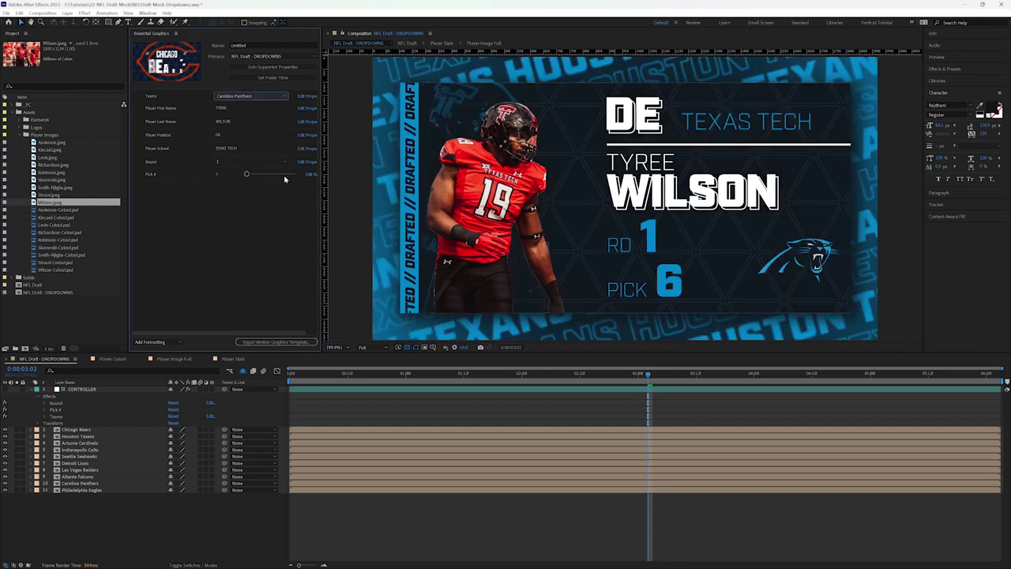
# Step: Set the Teams dropdown to Chicago Bears and select the Chicago Bears layer
pyautogui.click(242, 96)
pyautogui.click(230, 183)
pyautogui.click(249, 98)
pyautogui.click(251, 109)
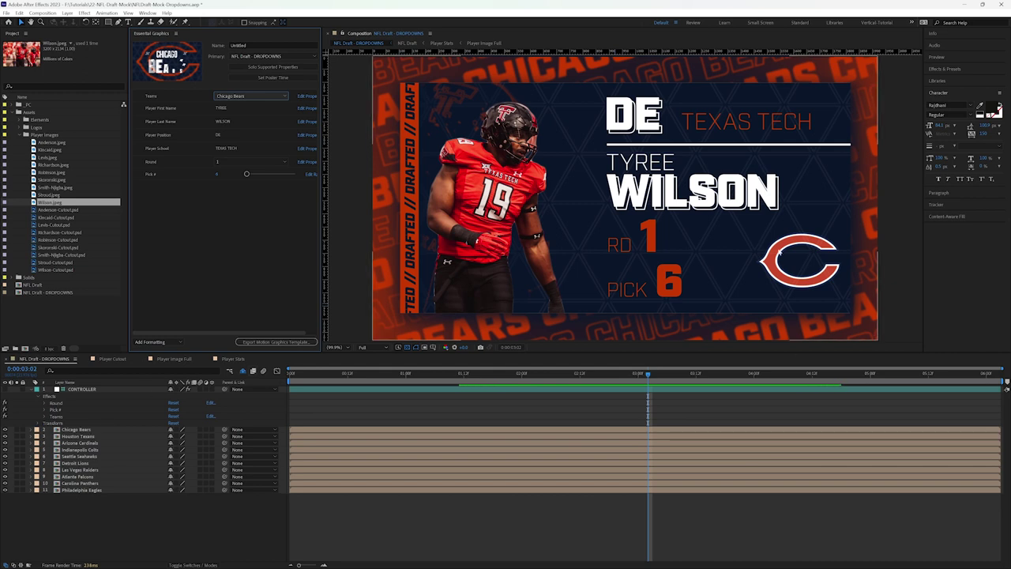
pyautogui.click(70, 431)
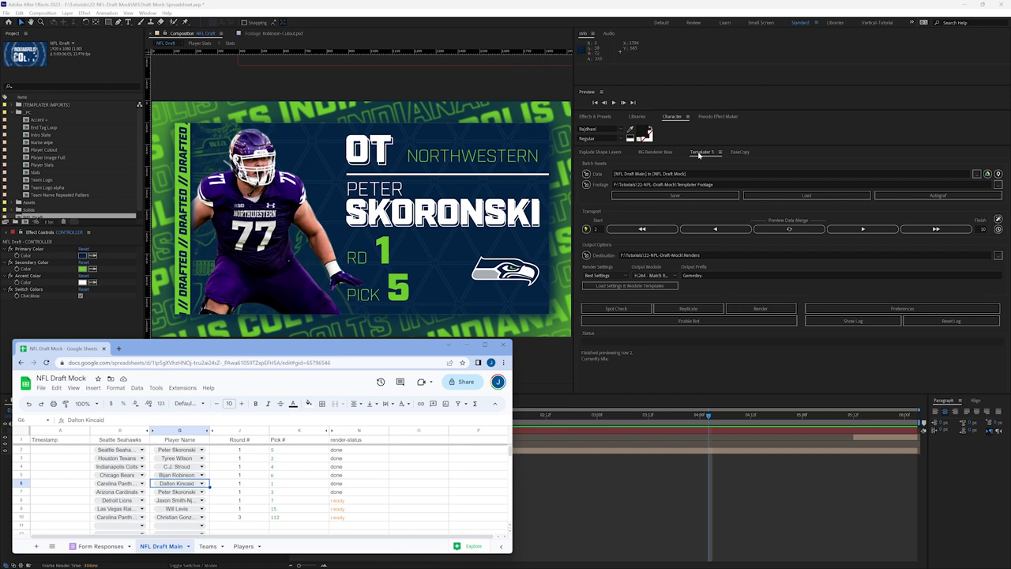
# Step: Switch to the NFL Draft Mock spreadsheet and examine the Teams and Players sheets alongside the NFL Draft Main sheet
pyautogui.click(711, 173)
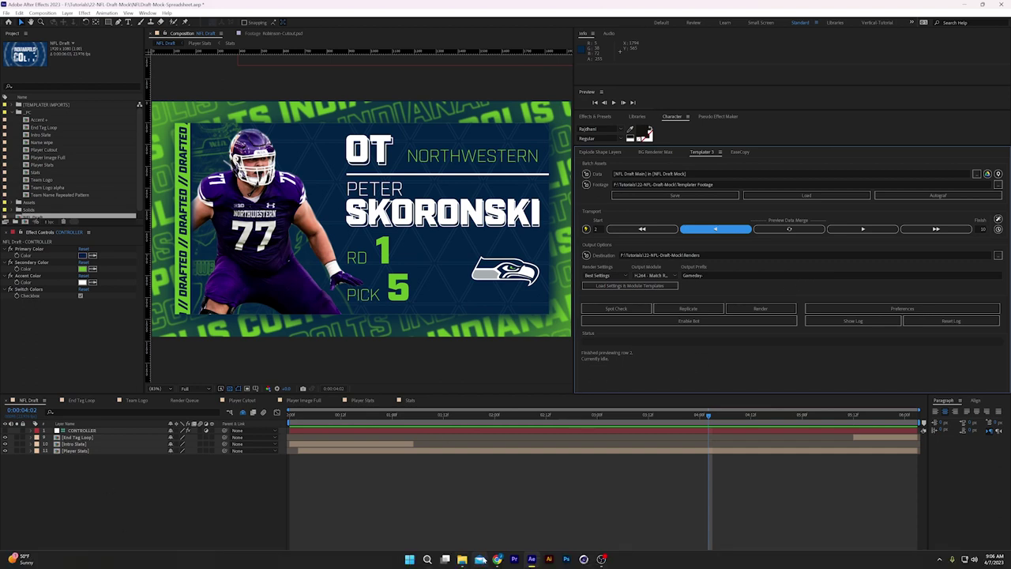
pyautogui.click(496, 558)
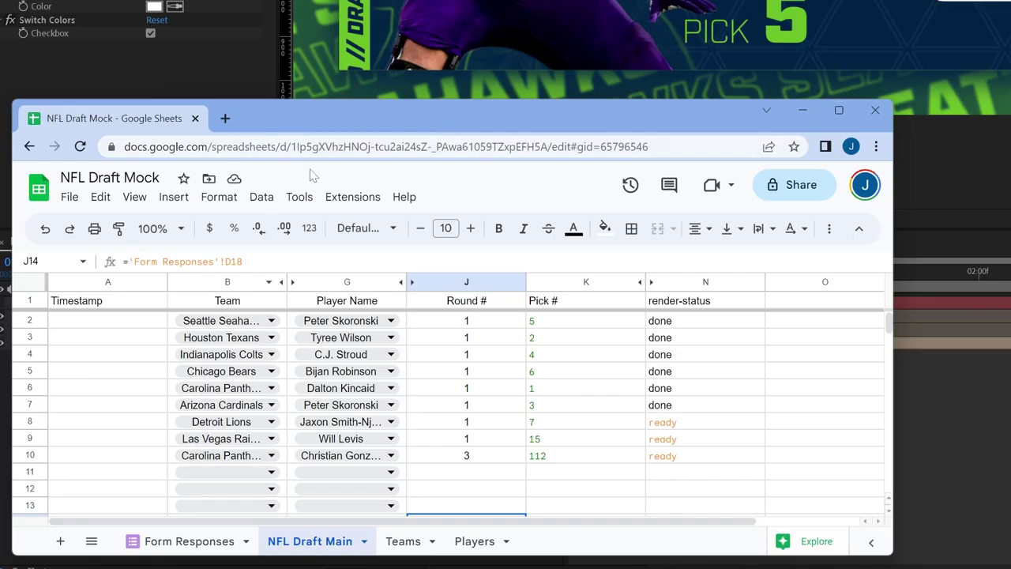
pyautogui.moveTo(330, 96); pyautogui.dragTo(330, 0)
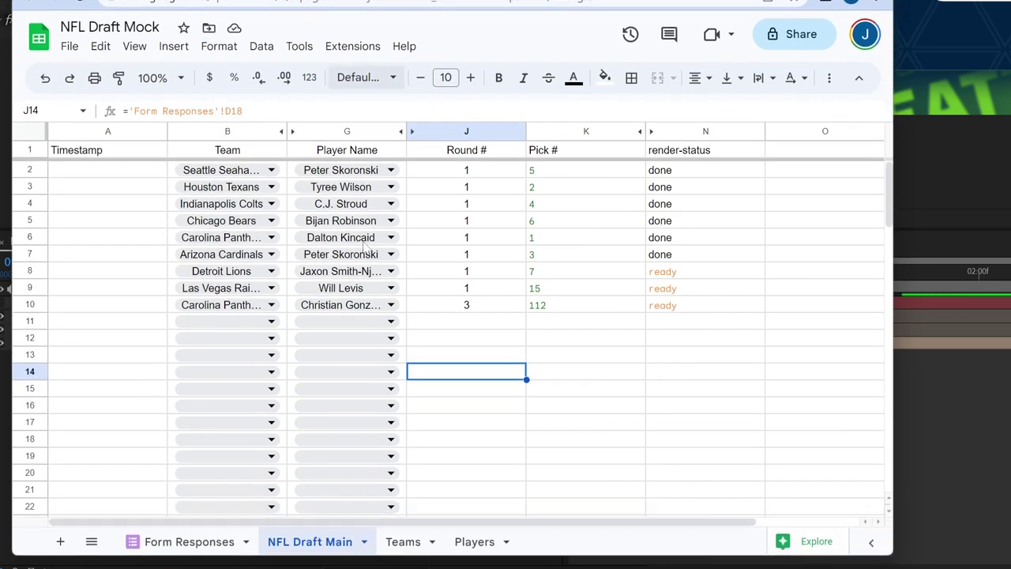
pyautogui.click(402, 542)
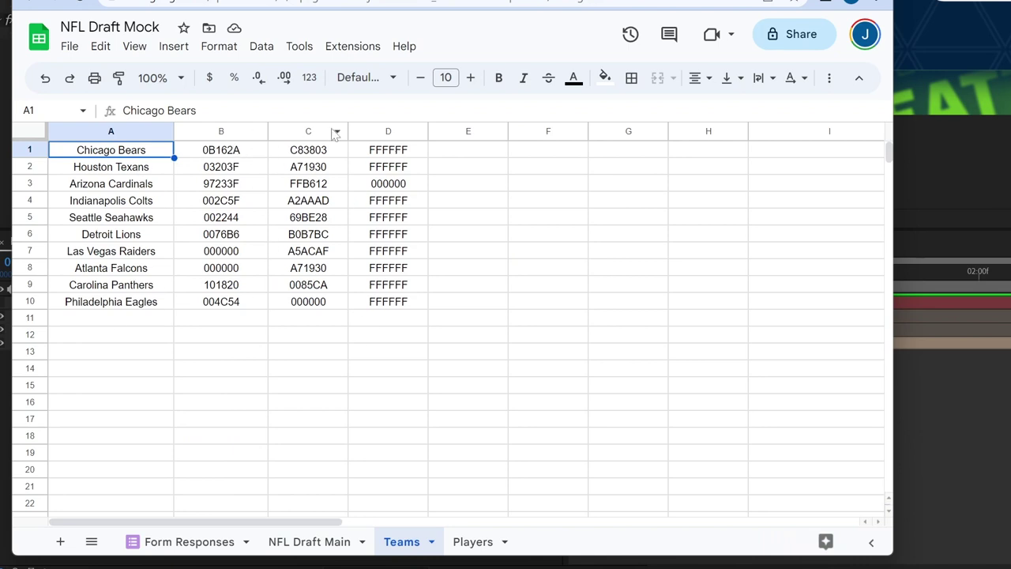
pyautogui.click(308, 553)
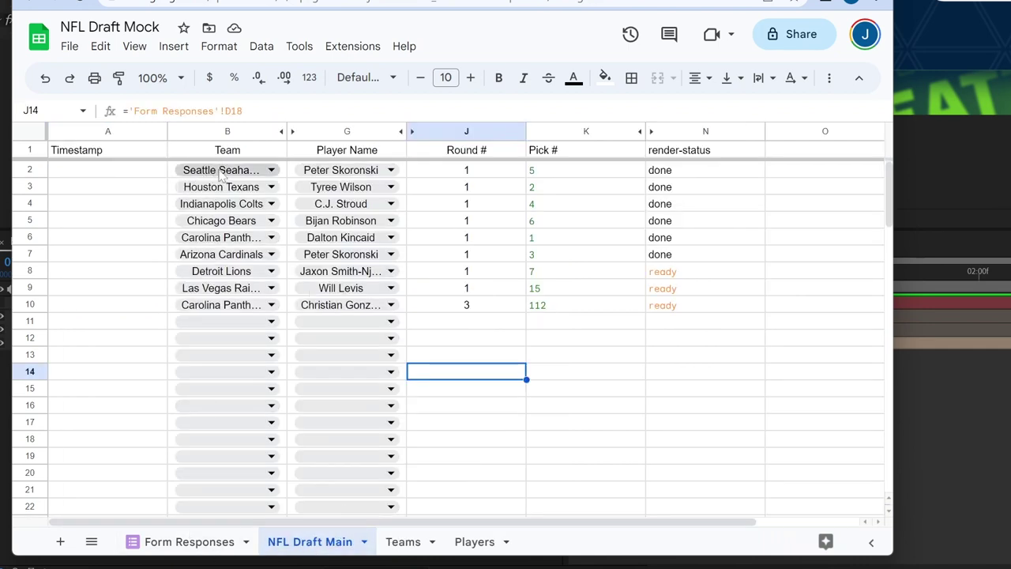
pyautogui.click(403, 540)
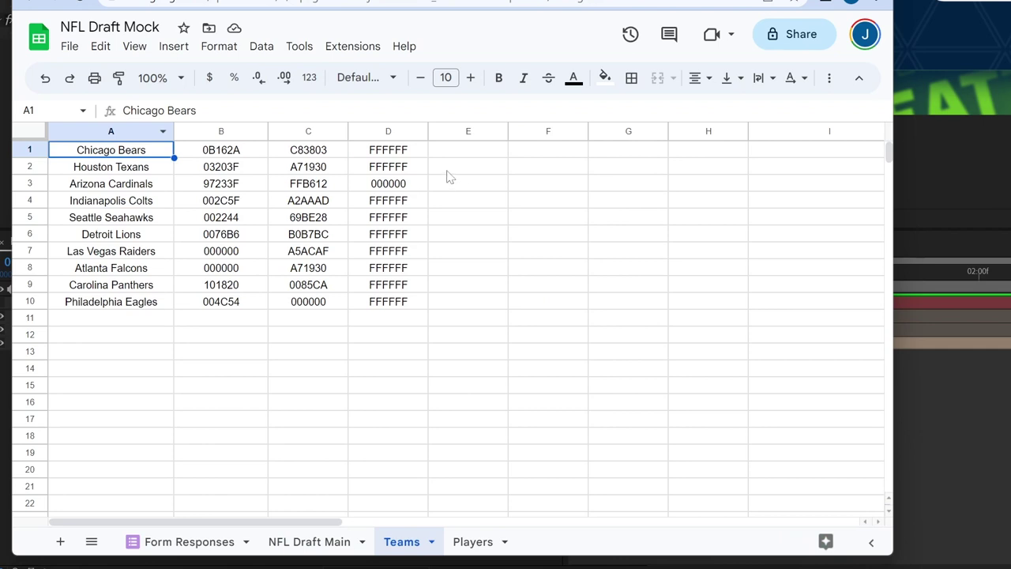
pyautogui.click(473, 540)
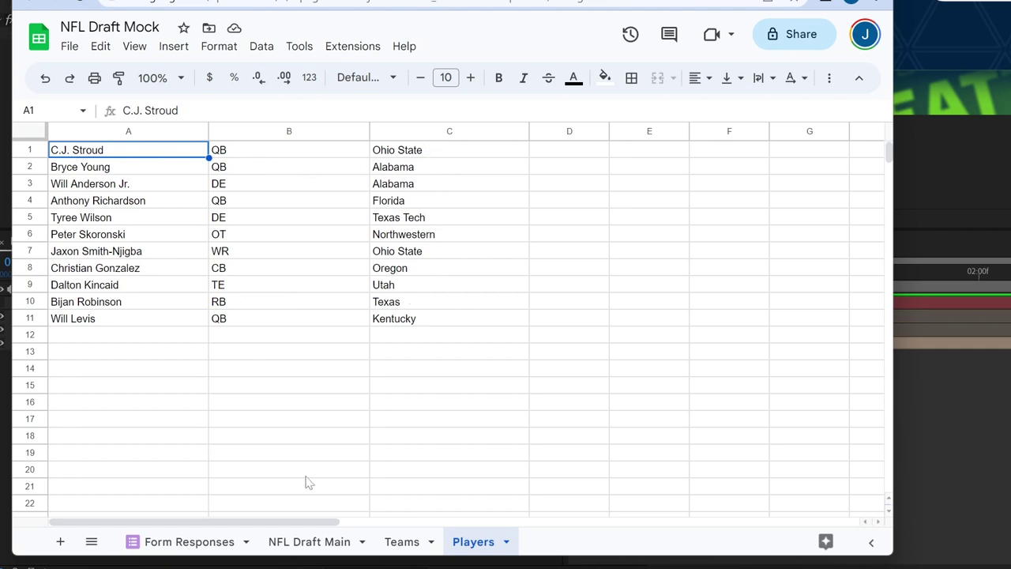
pyautogui.click(307, 542)
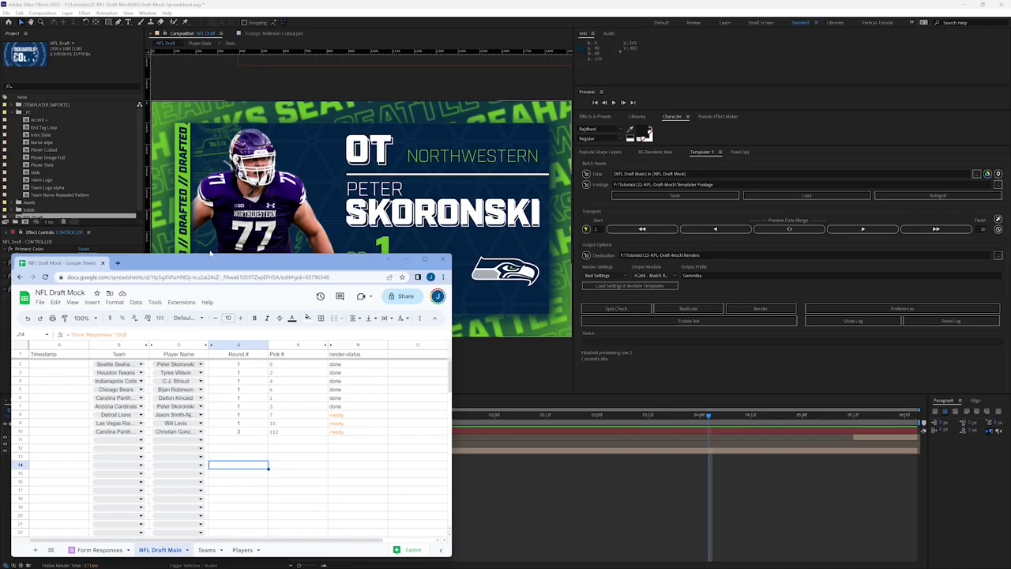
# Step: Change the team in row 2 of NFL Draft Main to Chicago Bears and refresh the Templater preview in After Effects
pyautogui.moveTo(212, 255); pyautogui.dragTo(212, 342)
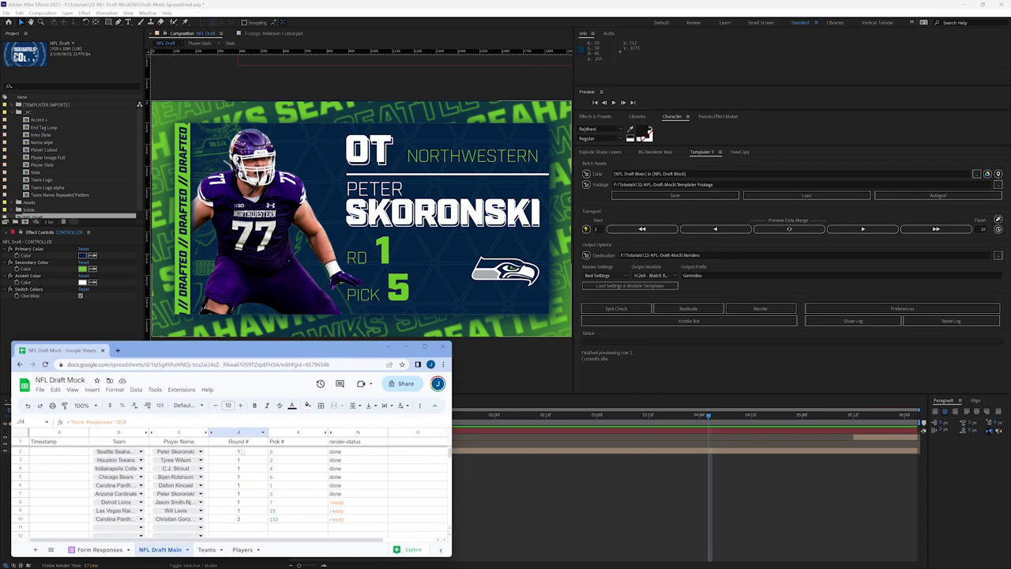
pyautogui.click(141, 451)
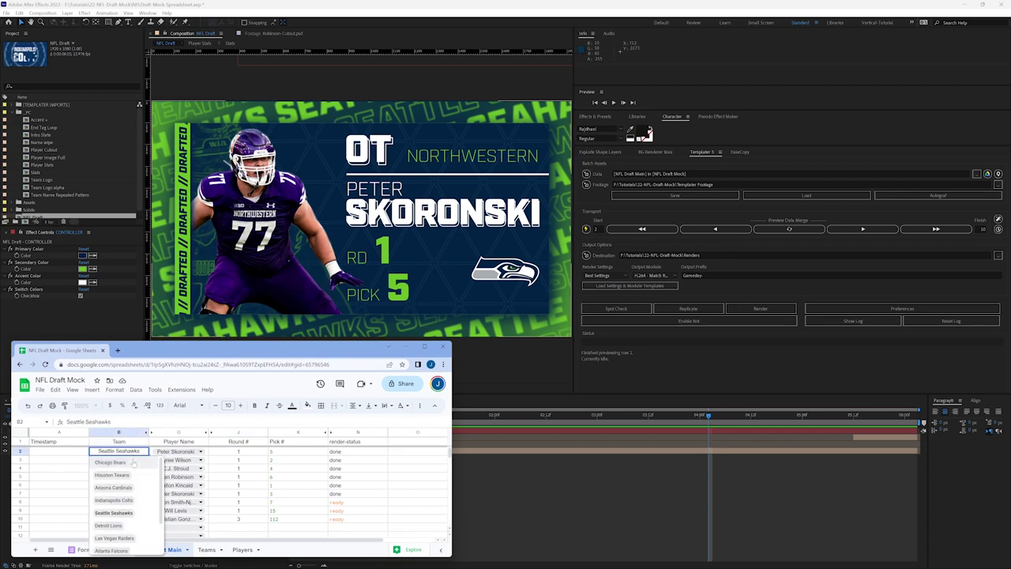
pyautogui.click(130, 466)
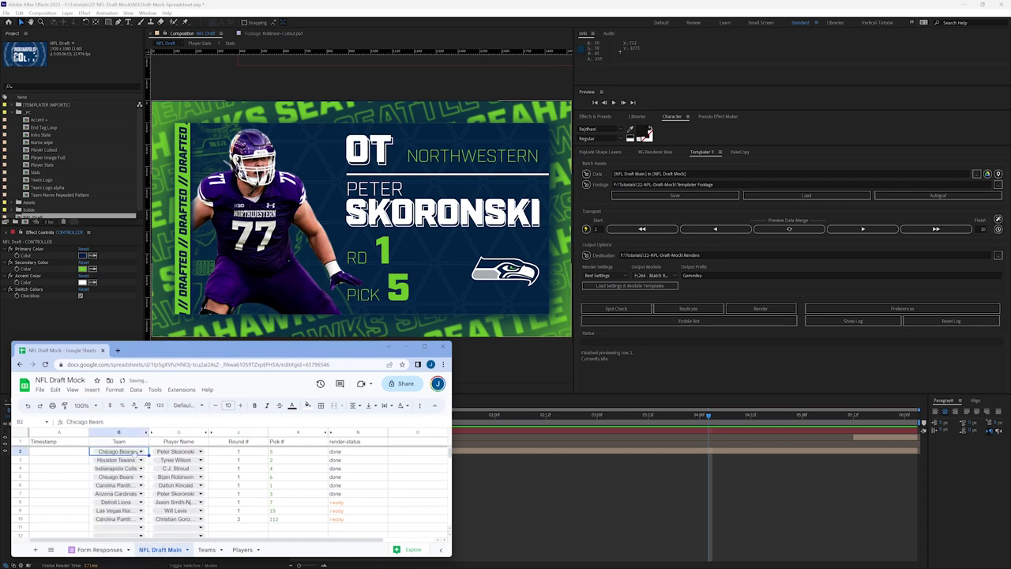
pyautogui.click(790, 229)
pyautogui.click(777, 229)
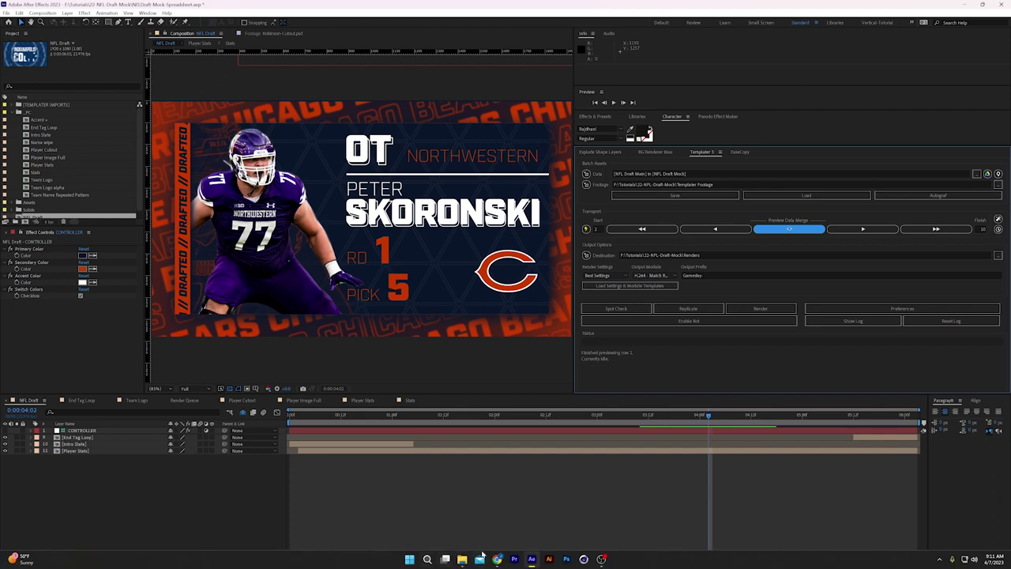
# Step: Return to the Google Sheets spreadsheet and set the player name in row 2 to C.J. Stroud
pyautogui.click(497, 558)
pyautogui.click(178, 451)
pyautogui.doubleClick(180, 451)
pyautogui.click(195, 463)
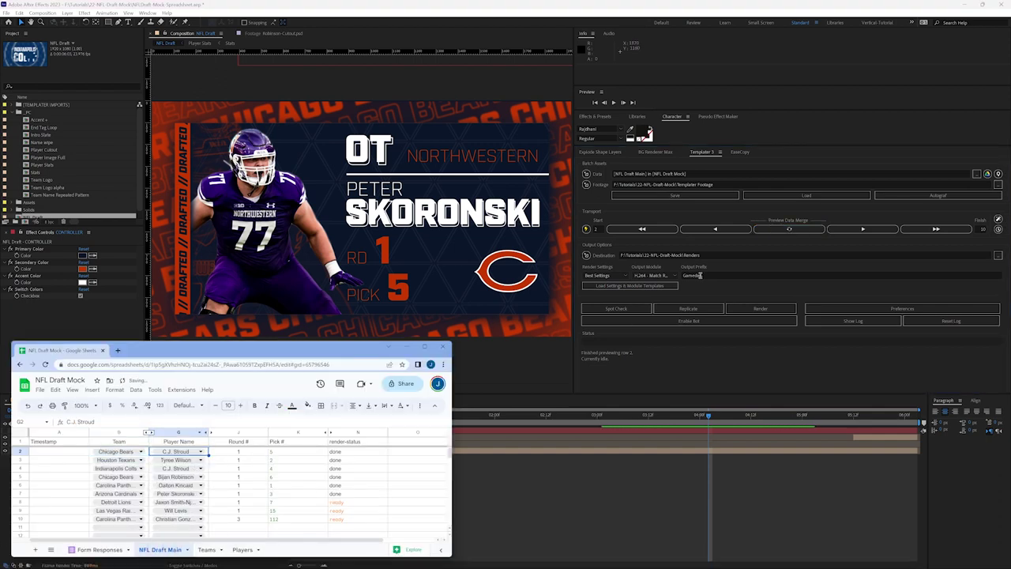
# Step: Set row 2's round to 2 and pick to 15, and refresh the Templater preview in After Effects
pyautogui.click(264, 452)
pyautogui.write('2')
pyautogui.click(294, 453)
pyautogui.write('15')
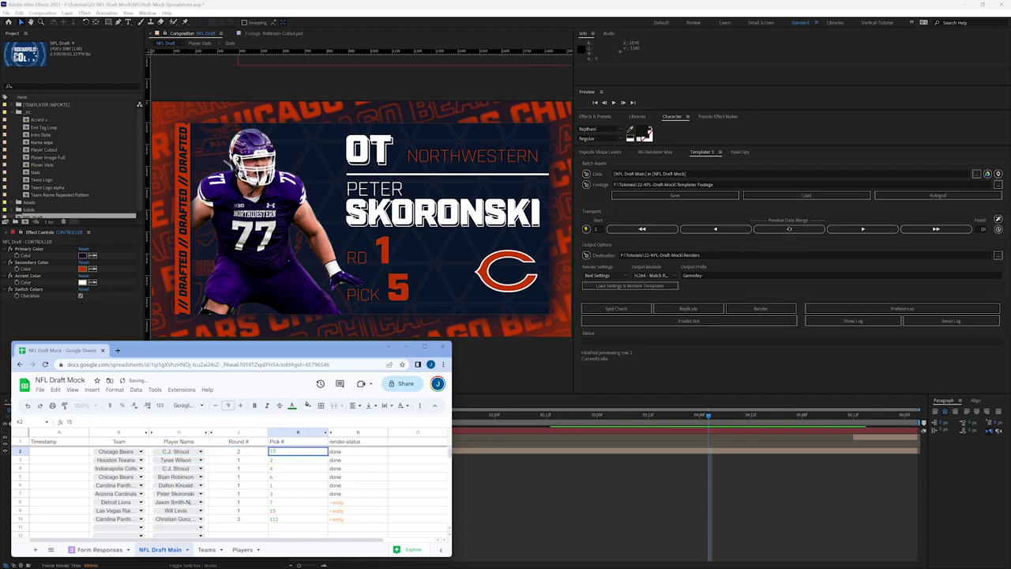
pyautogui.click(402, 455)
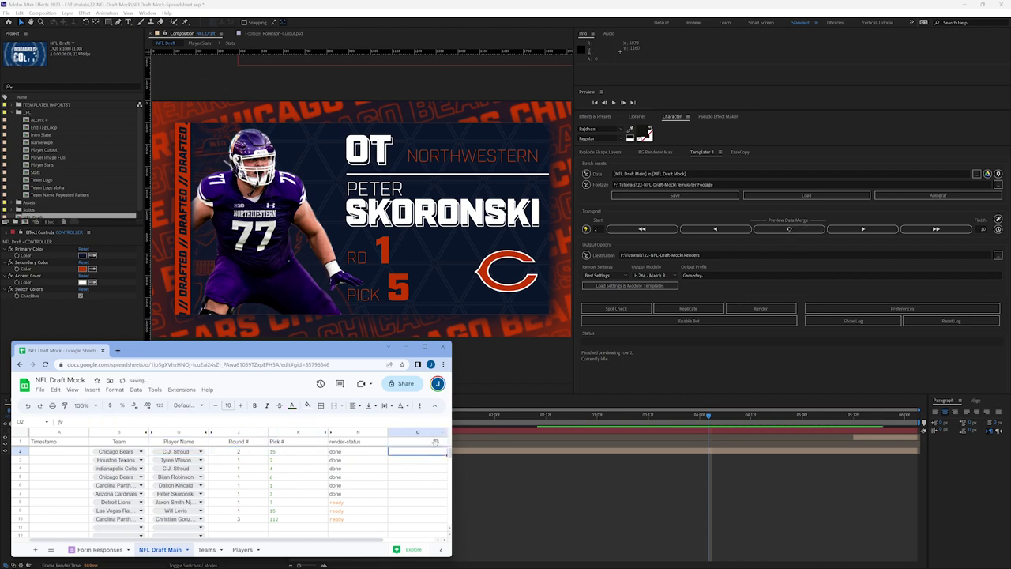
pyautogui.click(789, 230)
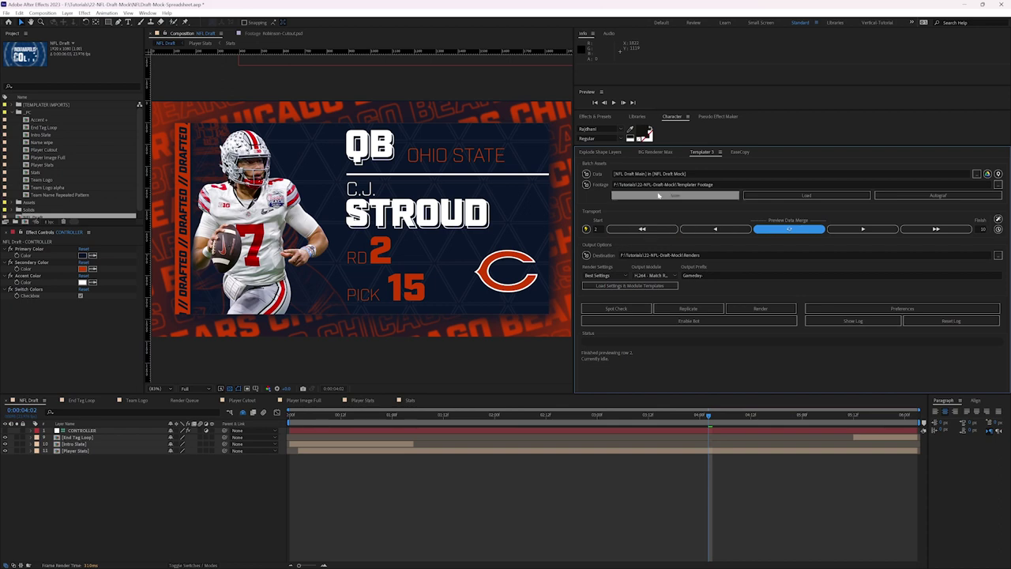
# Step: Return to the Google Sheets spreadsheet and set row 2's team to Carolina Panthers and its player to Bryce Young
pyautogui.moveTo(463, 564)
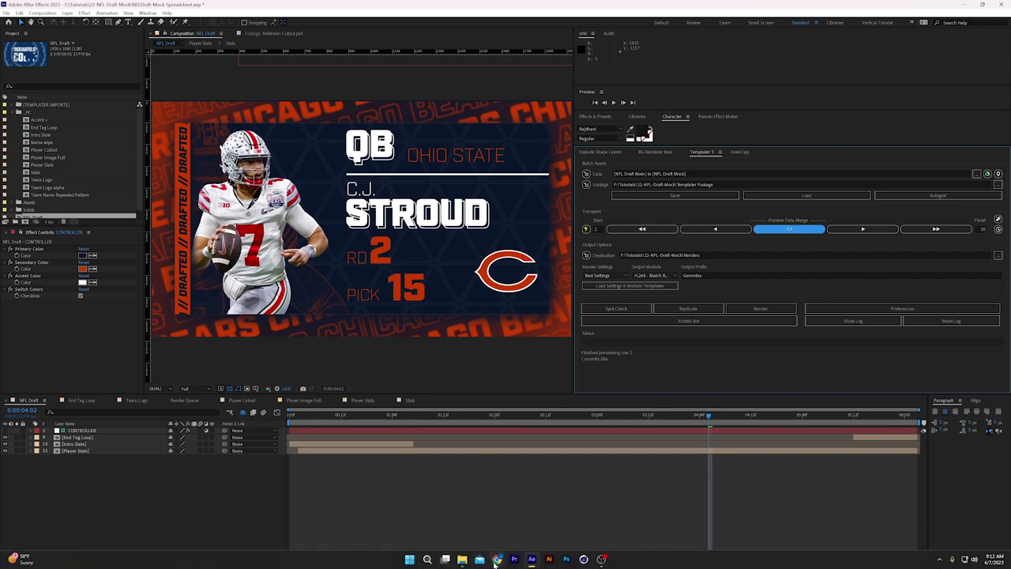
pyautogui.click(496, 560)
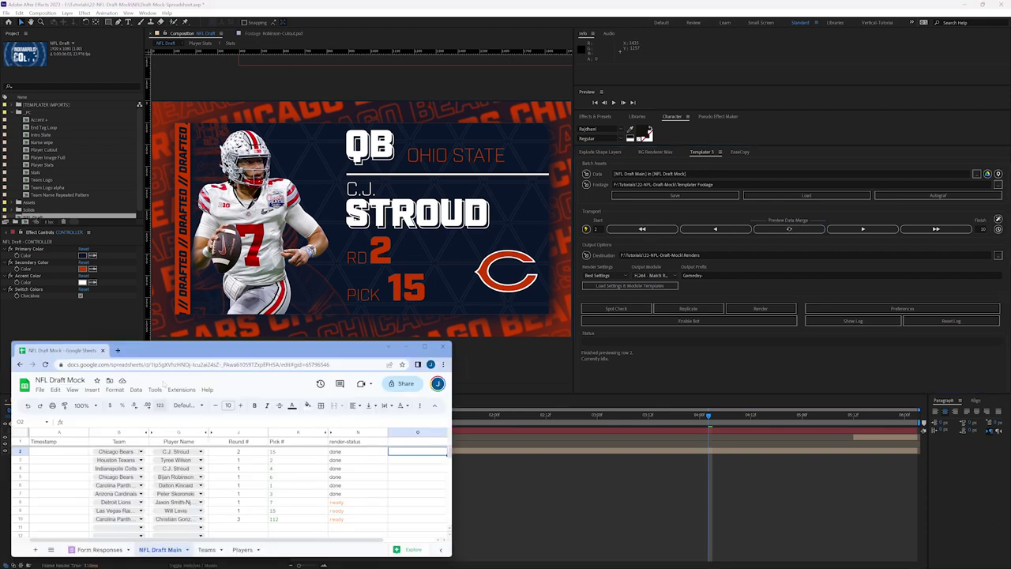
pyautogui.moveTo(190, 344); pyautogui.dragTo(190, 181)
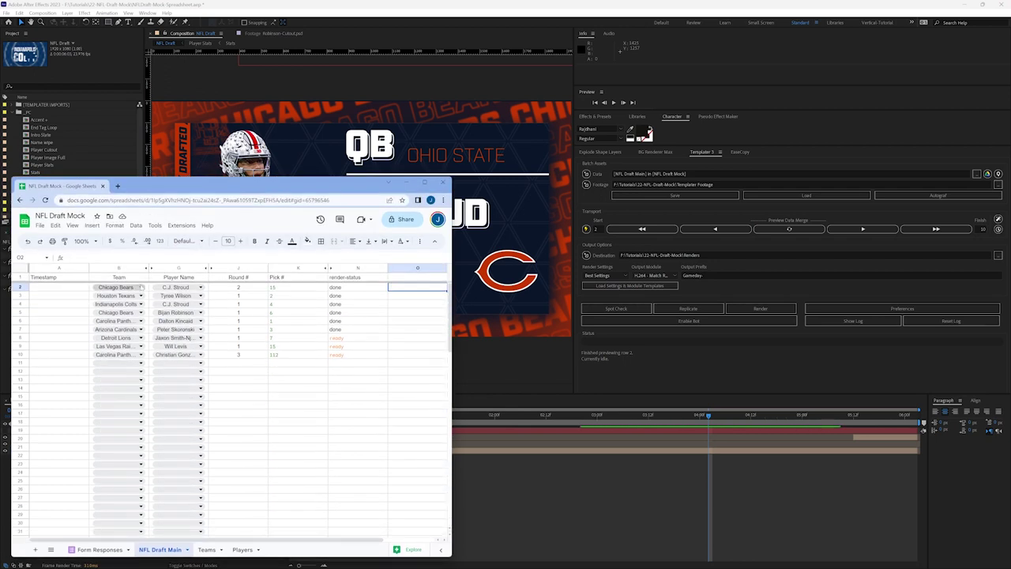
pyautogui.click(127, 287)
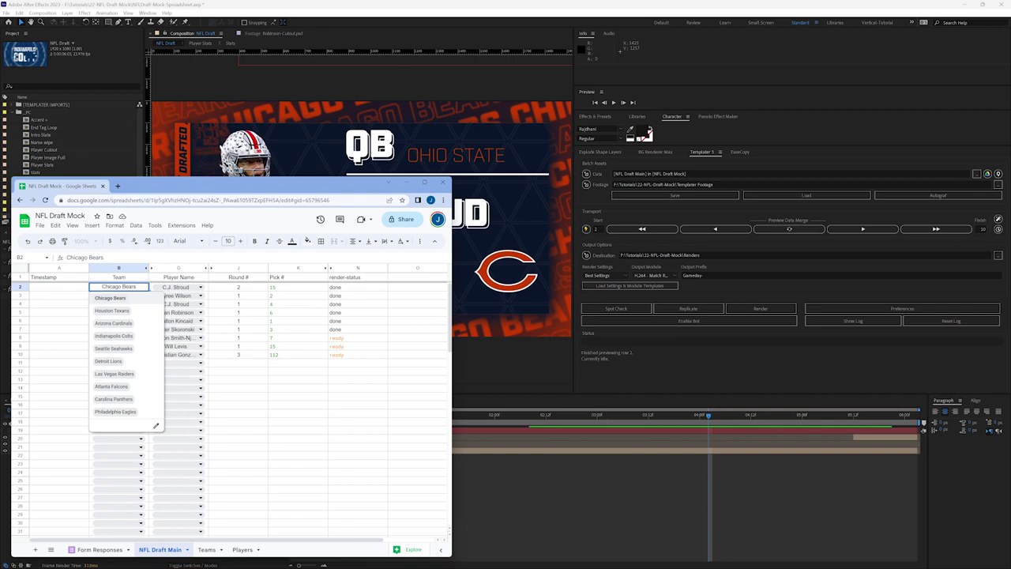
pyautogui.click(113, 399)
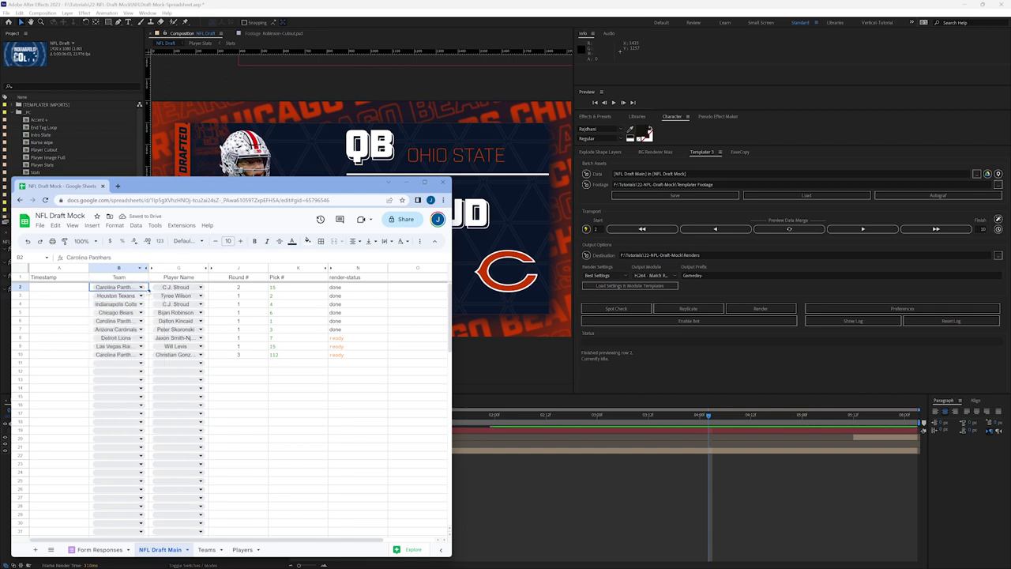
pyautogui.click(201, 287)
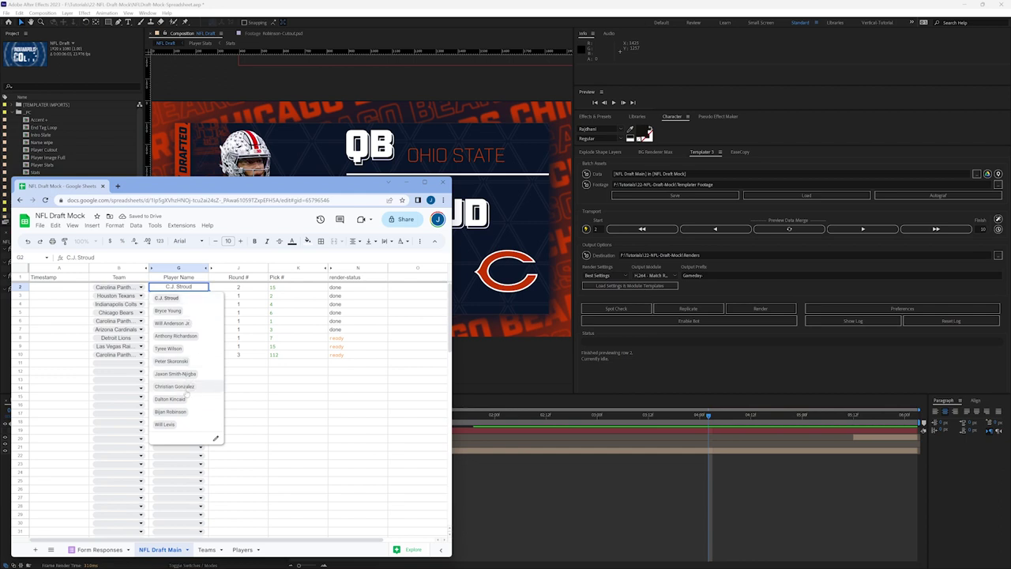
pyautogui.click(167, 310)
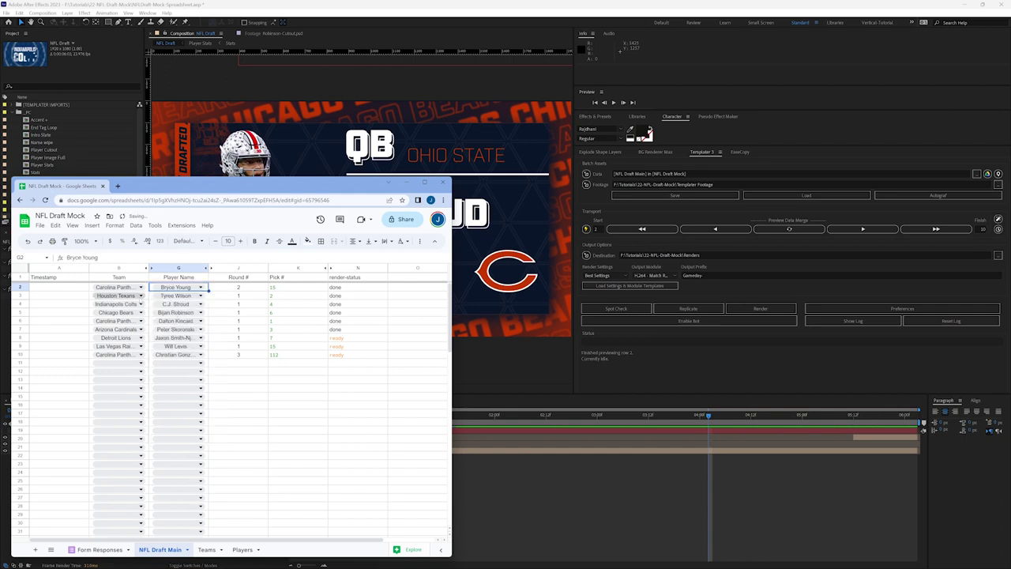
# Step: Set the player name to C.J. Stroud in row 3 and to Anthony Richardson in row 4
pyautogui.click(201, 296)
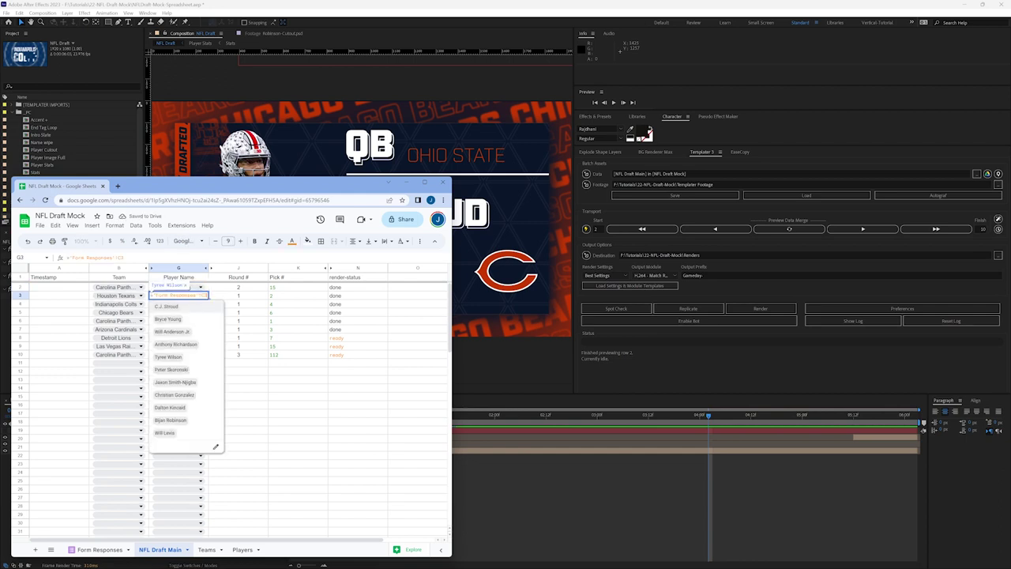
pyautogui.click(187, 306)
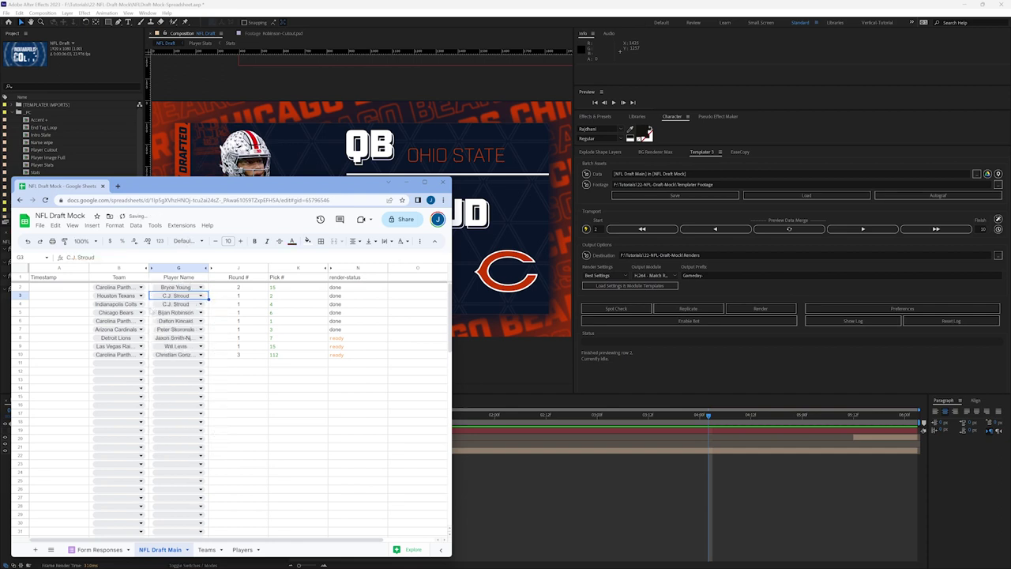
pyautogui.doubleClick(115, 303)
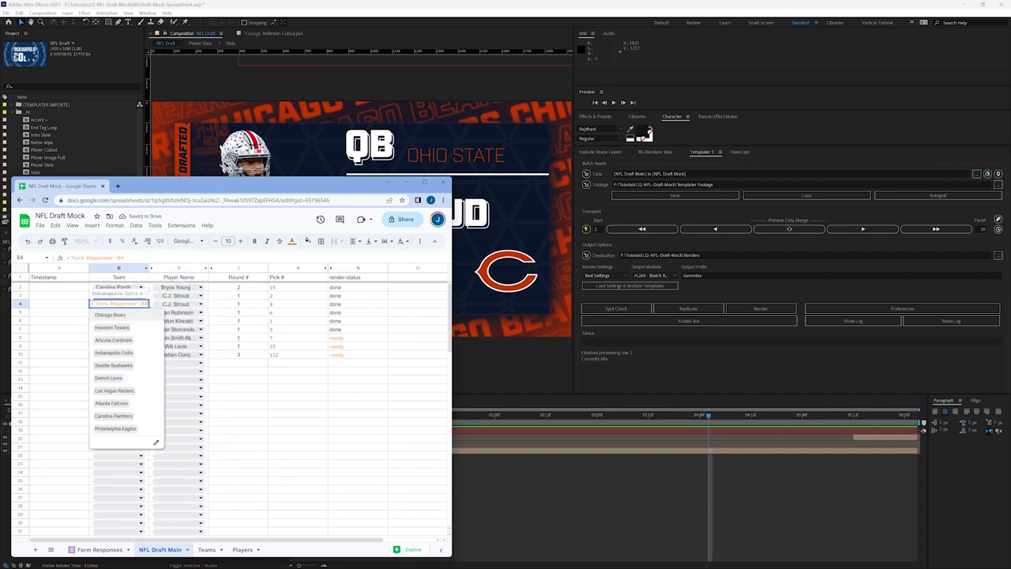
pyautogui.click(79, 306)
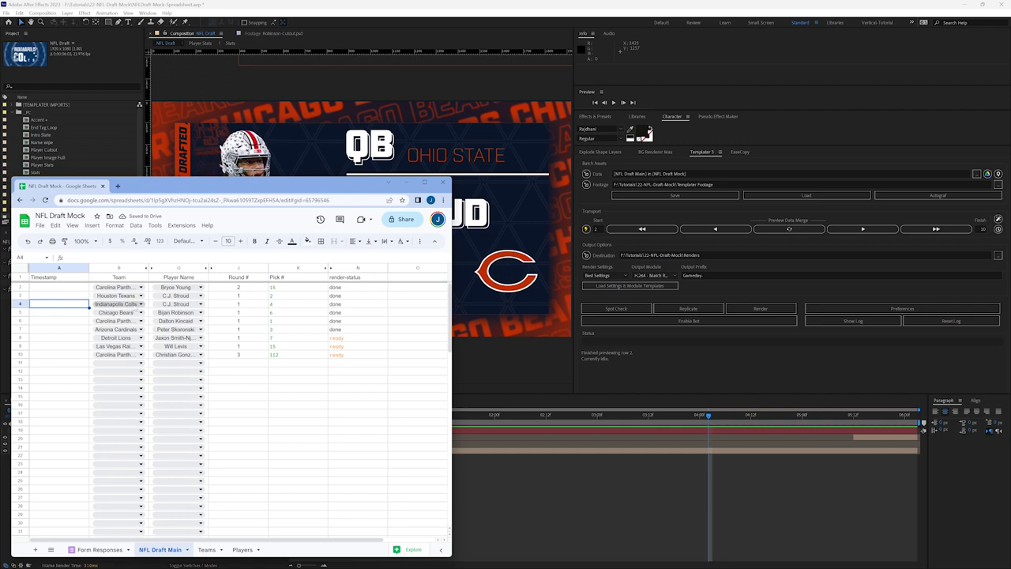
pyautogui.doubleClick(178, 303)
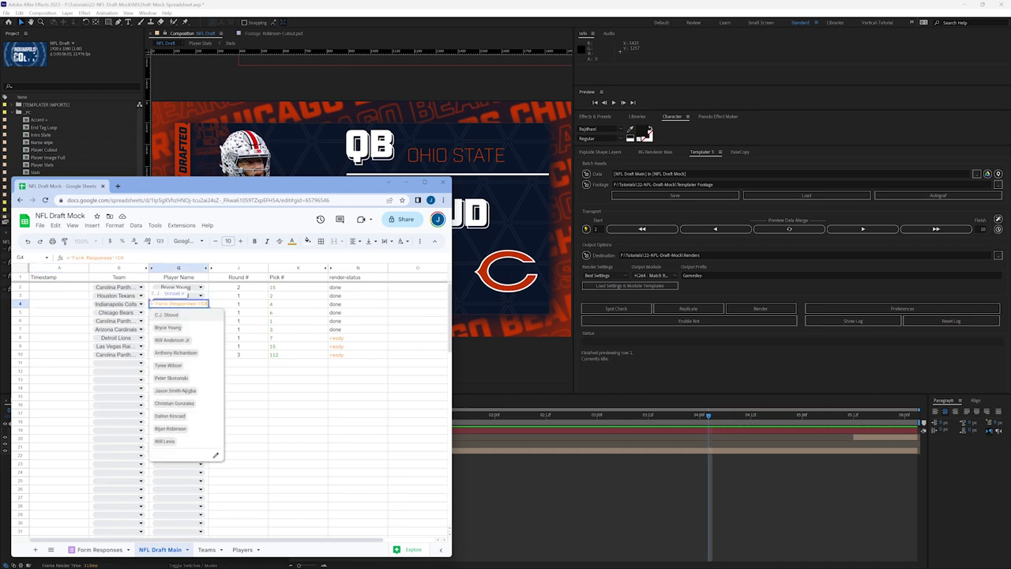
pyautogui.click(185, 353)
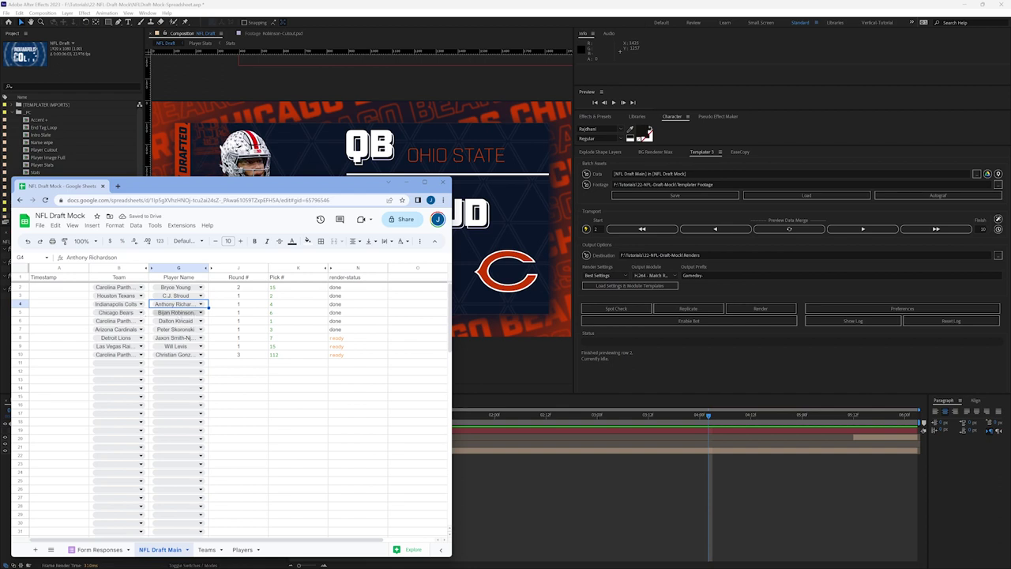
# Step: Set the team in row 6 to Detroit Lions, keeping row 7's existing team
pyautogui.doubleClick(119, 320)
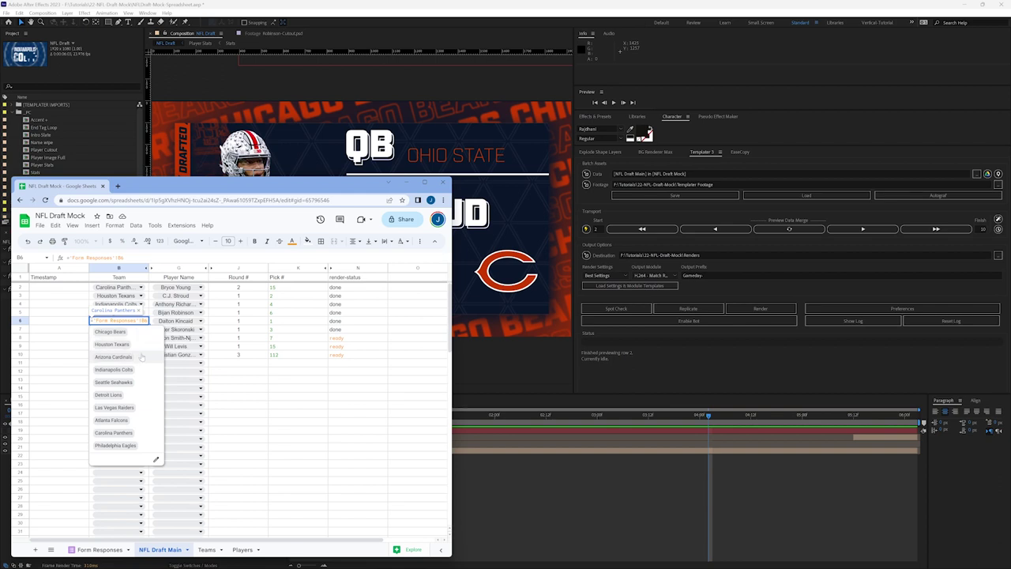
pyautogui.click(133, 395)
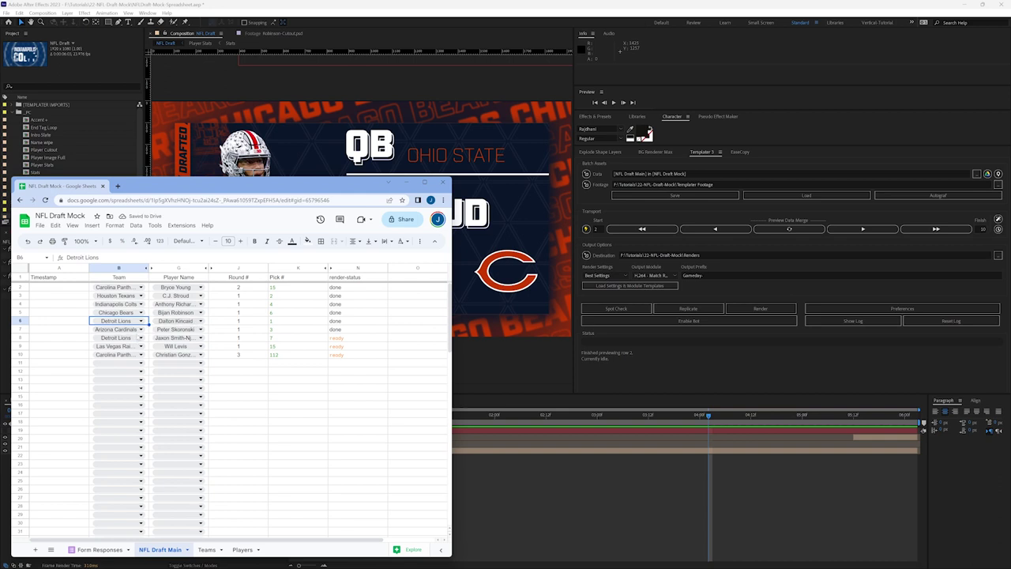
pyautogui.click(118, 328)
pyautogui.press('Return')
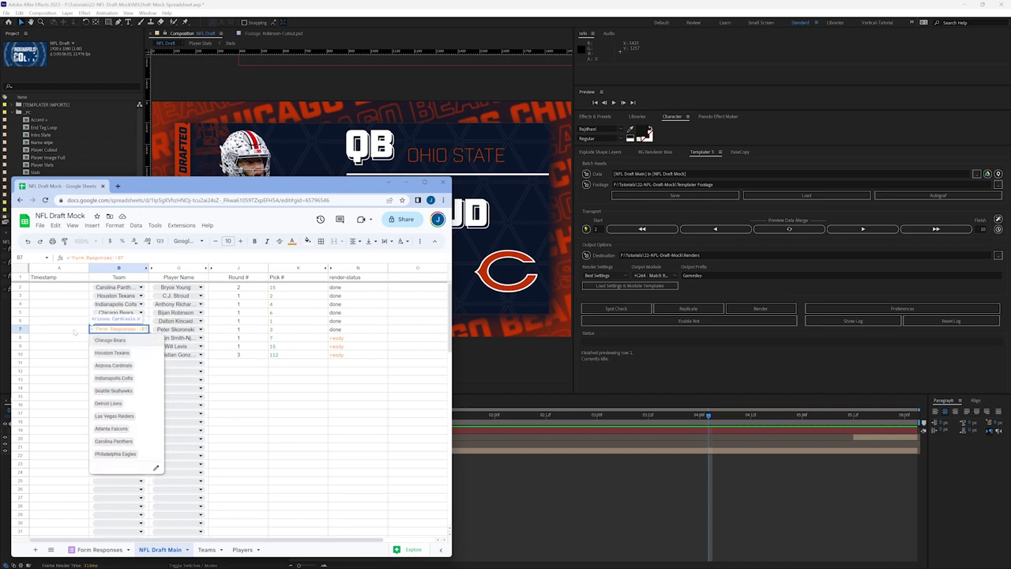
pyautogui.click(73, 332)
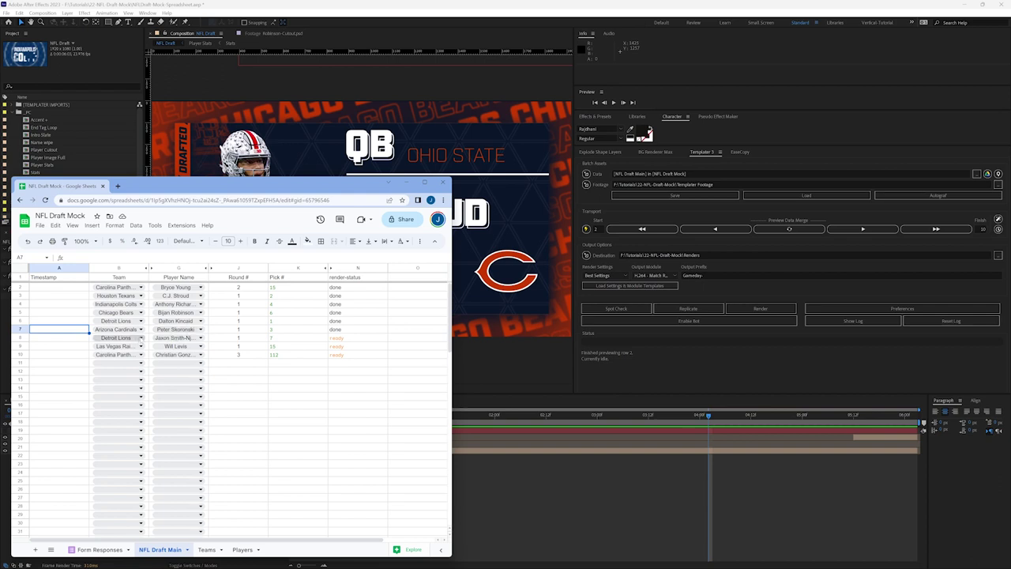
# Step: Set the team in row 8 to Atlanta Falcons and in row 10 to Philadelphia Eagles
pyautogui.doubleClick(115, 338)
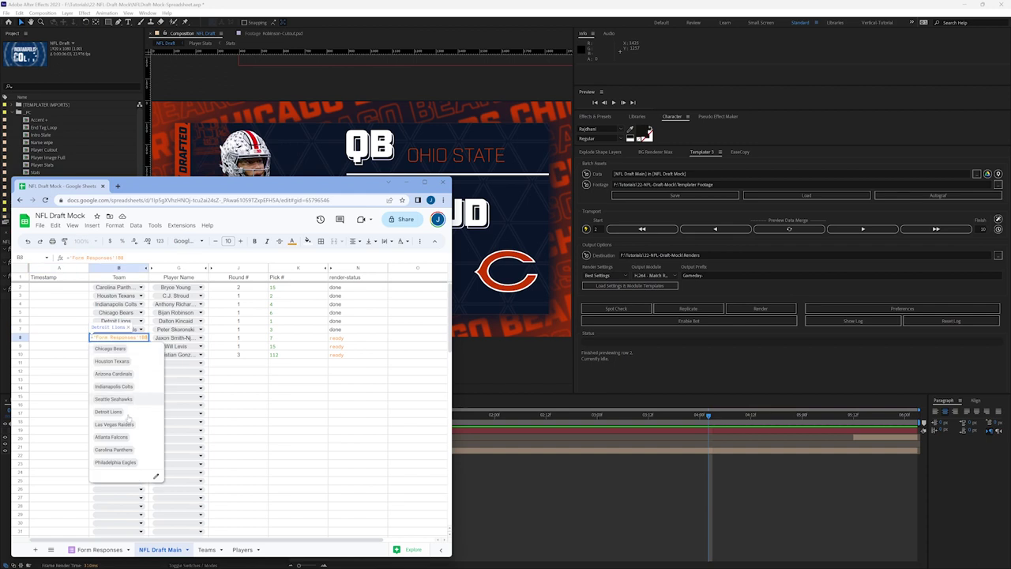
pyautogui.click(111, 437)
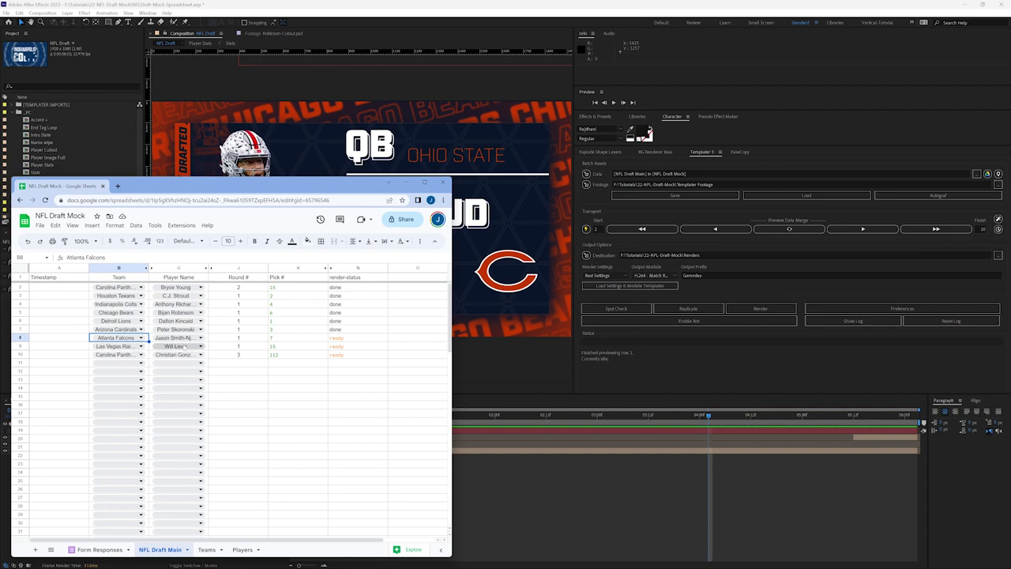
pyautogui.click(130, 354)
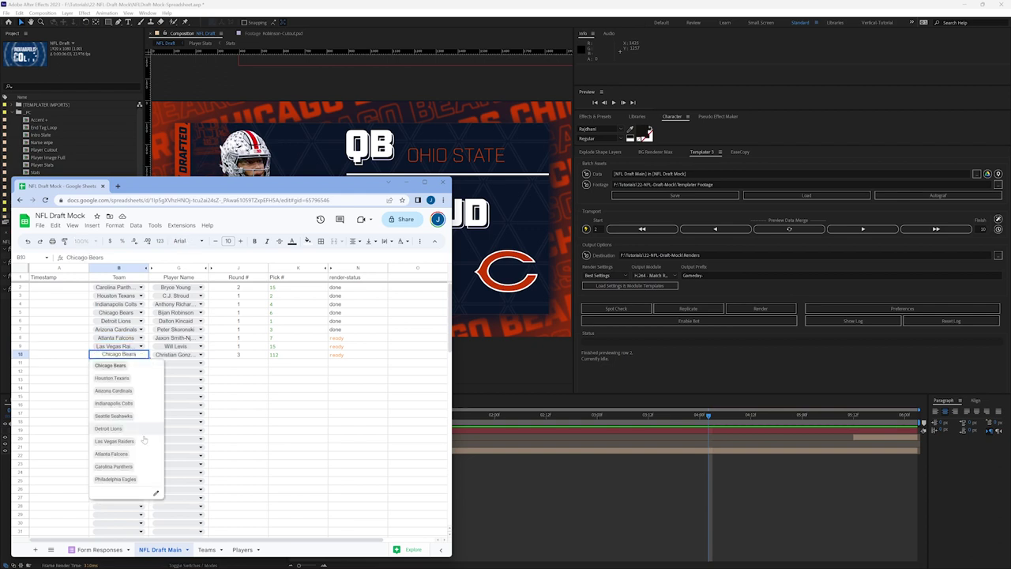
pyautogui.click(149, 479)
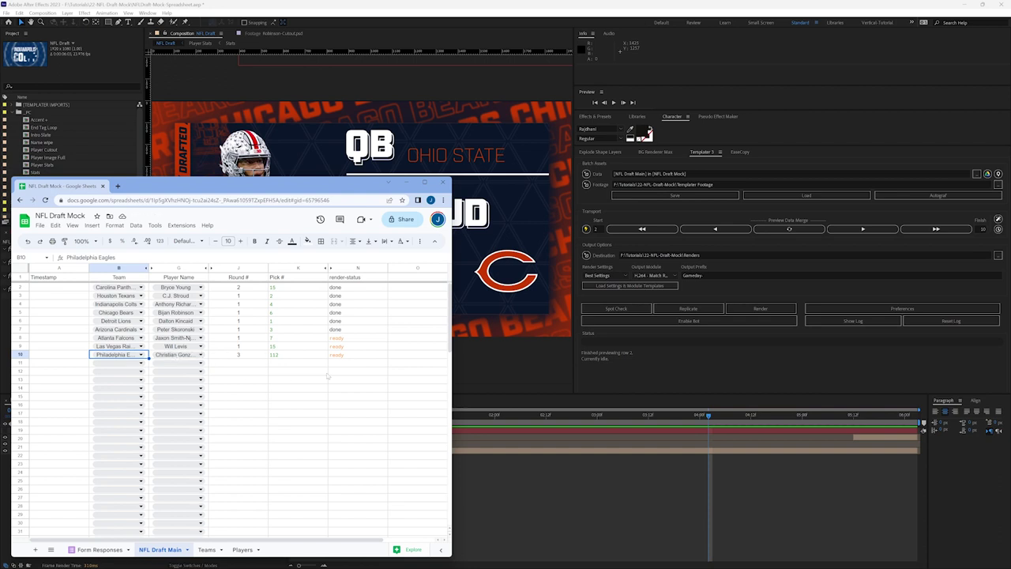
# Step: Set the round number to 1 in rows 2 and 10
pyautogui.click(246, 288)
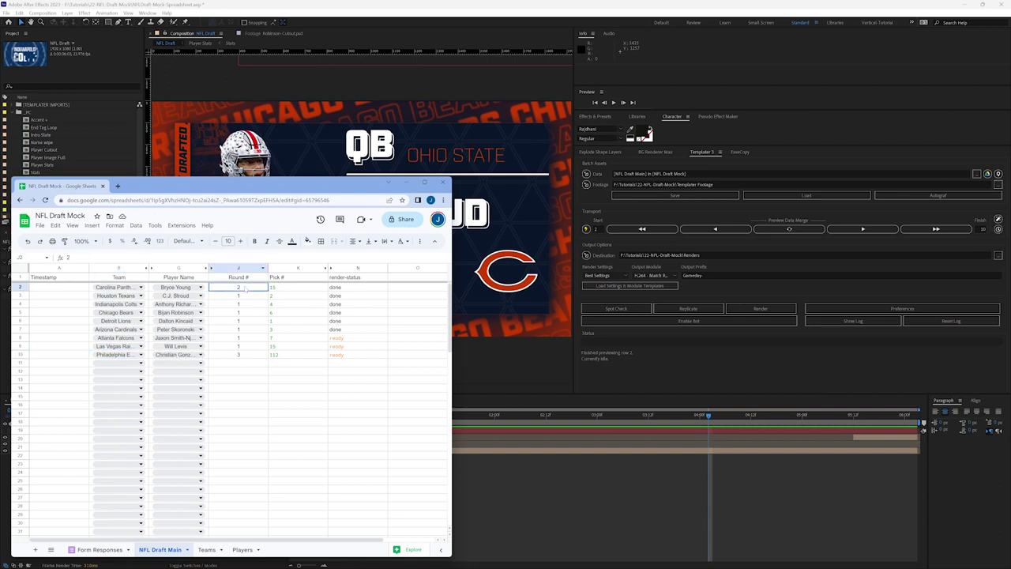
pyautogui.write('1')
pyautogui.click(246, 355)
pyautogui.write('1')
# Step: Number the picks sequentially by entering 1 in row 2, 3 to 6 in rows 4 to 7, and 8 and 9 in rows 9 and 10
pyautogui.click(289, 290)
pyautogui.write('1')
pyautogui.click(283, 305)
pyautogui.write('3')
pyautogui.click(284, 313)
pyautogui.write('4')
pyautogui.click(285, 322)
pyautogui.write('5')
pyautogui.click(284, 330)
pyautogui.write('6')
pyautogui.click(285, 339)
pyautogui.click(286, 347)
pyautogui.write('8')
pyautogui.click(285, 355)
pyautogui.write('9')
pyautogui.click(222, 365)
# Step: Move the spreadsheet window down clear of the composition and refresh the Templater preview of row 2 in After Effects
pyautogui.click(226, 288)
pyautogui.moveTo(243, 178); pyautogui.dragTo(240, 348)
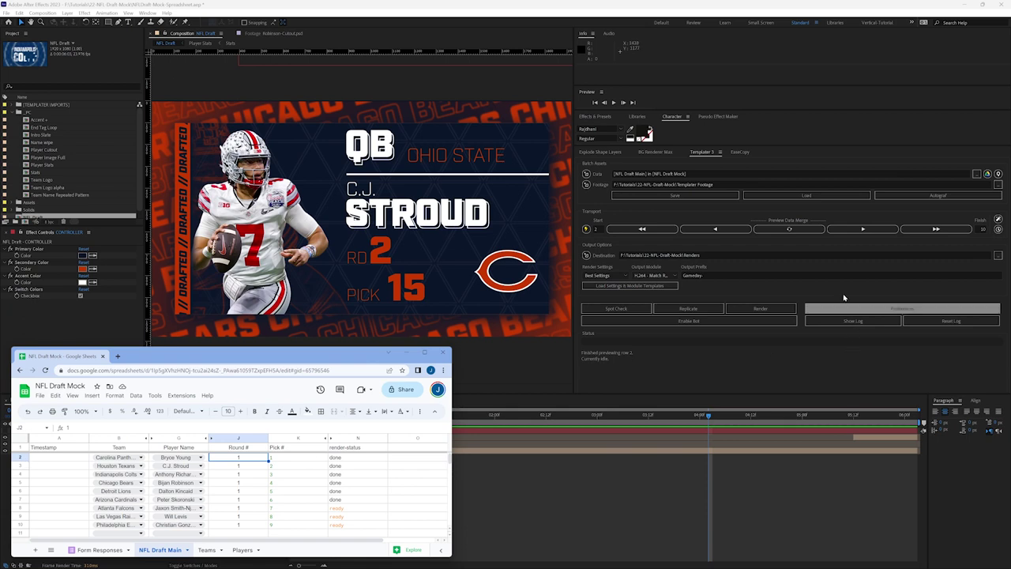
pyautogui.click(789, 229)
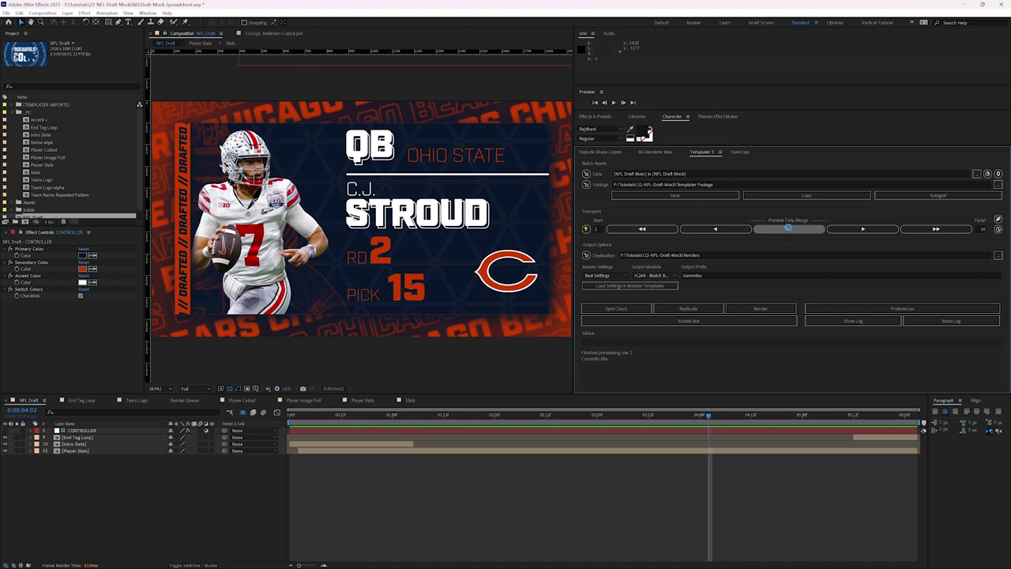
pyautogui.click(789, 228)
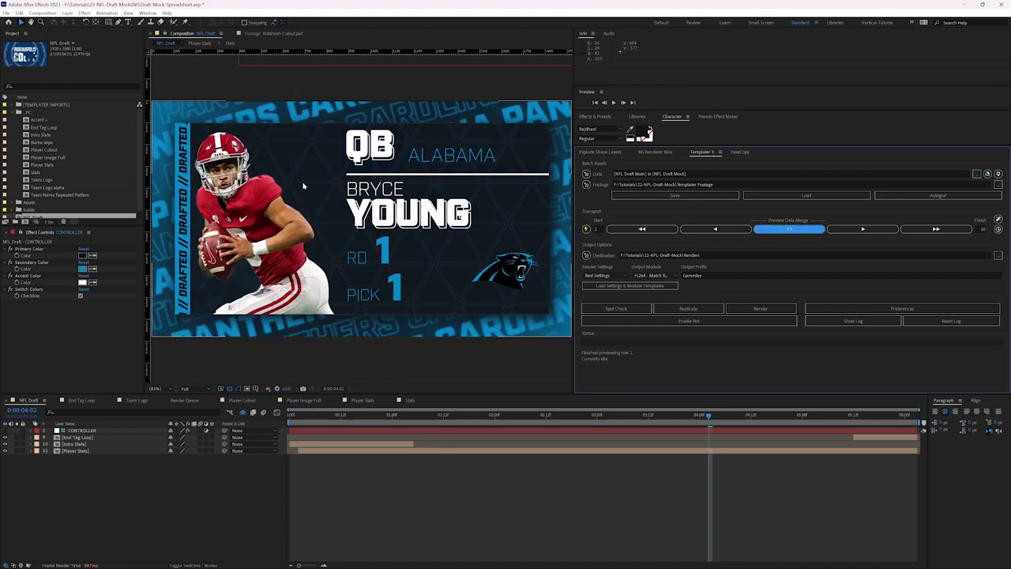
# Step: Scrub the NFL Draft composition to 0:00:02:18 and preview the following spreadsheet rows one by one through row 10 with Templater
pyautogui.moveTo(318, 417); pyautogui.dragTo(572, 415)
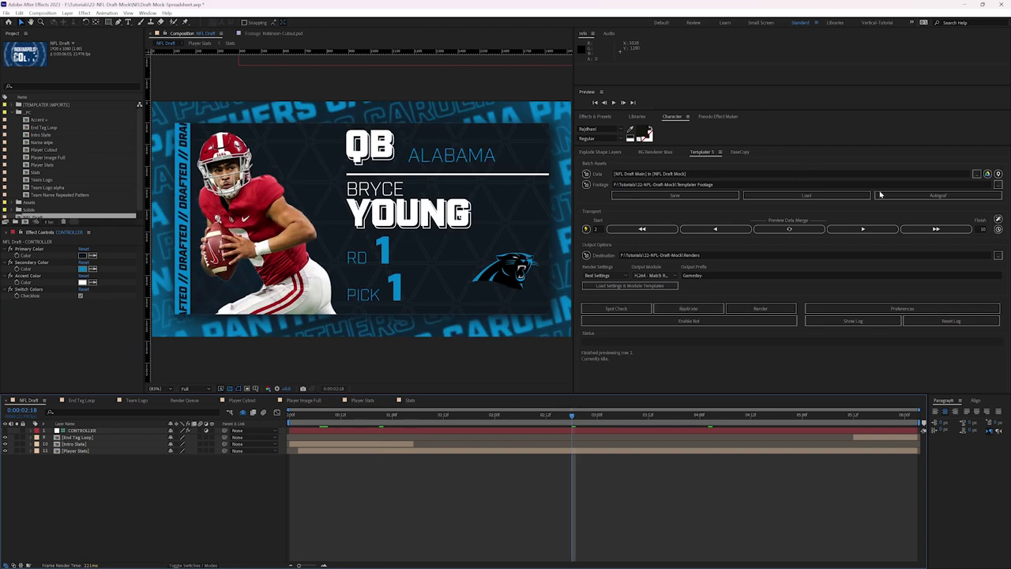
pyautogui.click(863, 230)
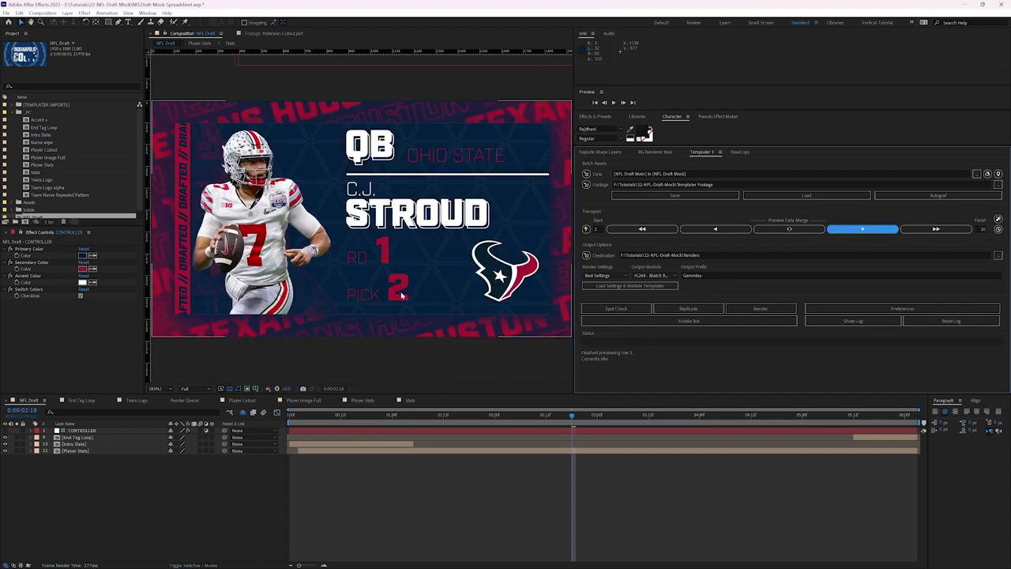
pyautogui.click(863, 230)
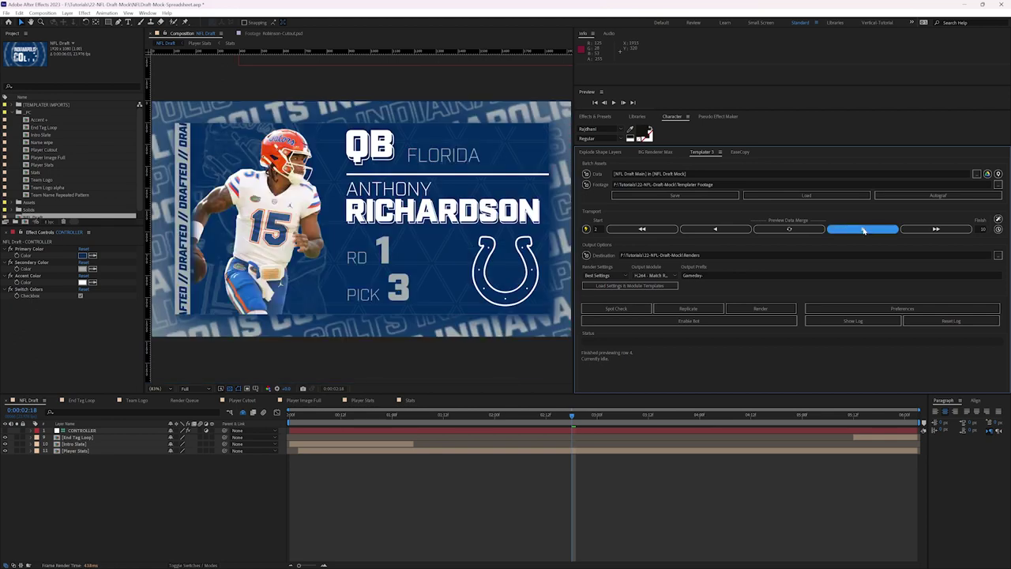
pyautogui.click(864, 230)
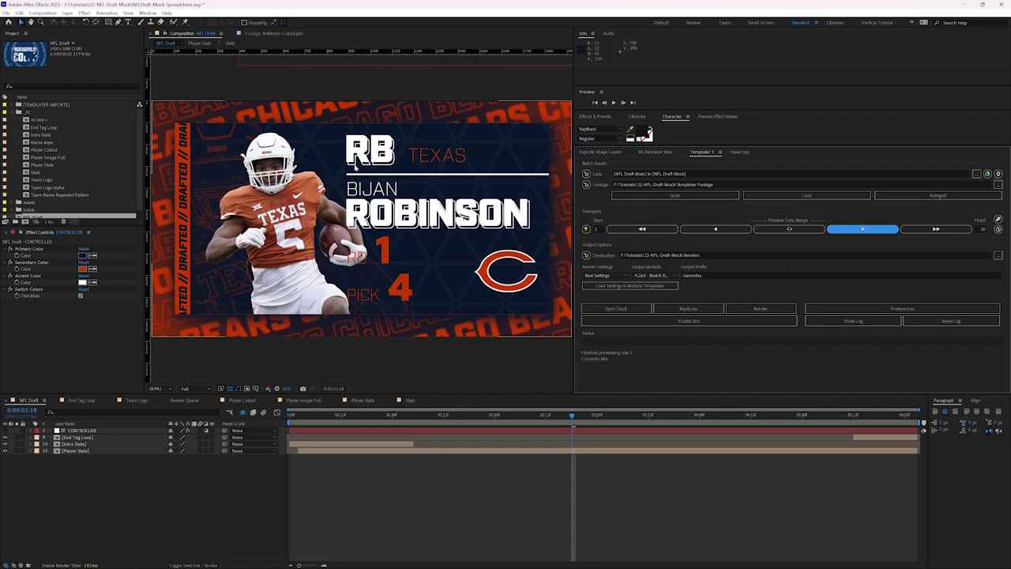
pyautogui.click(863, 230)
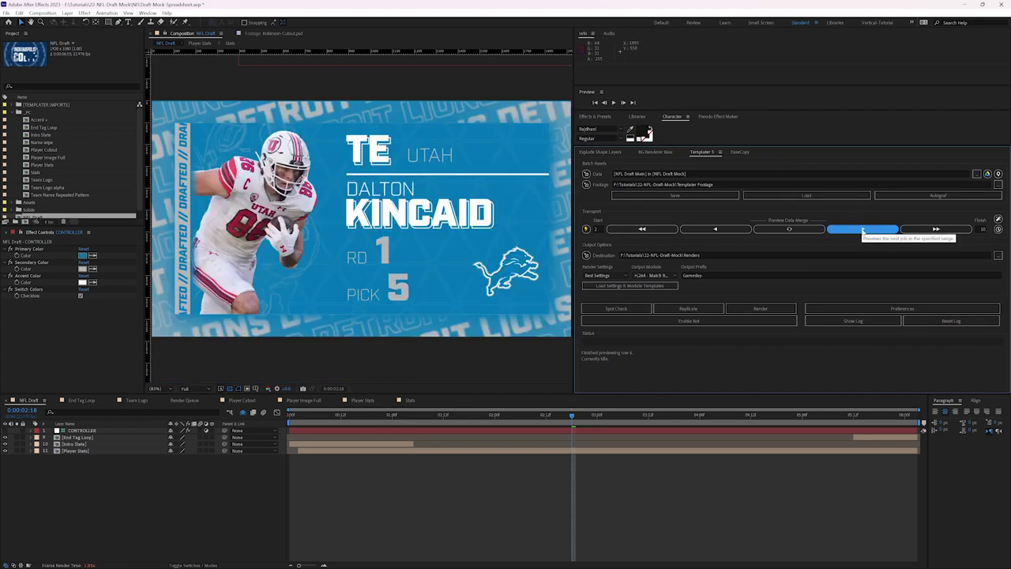
pyautogui.click(863, 230)
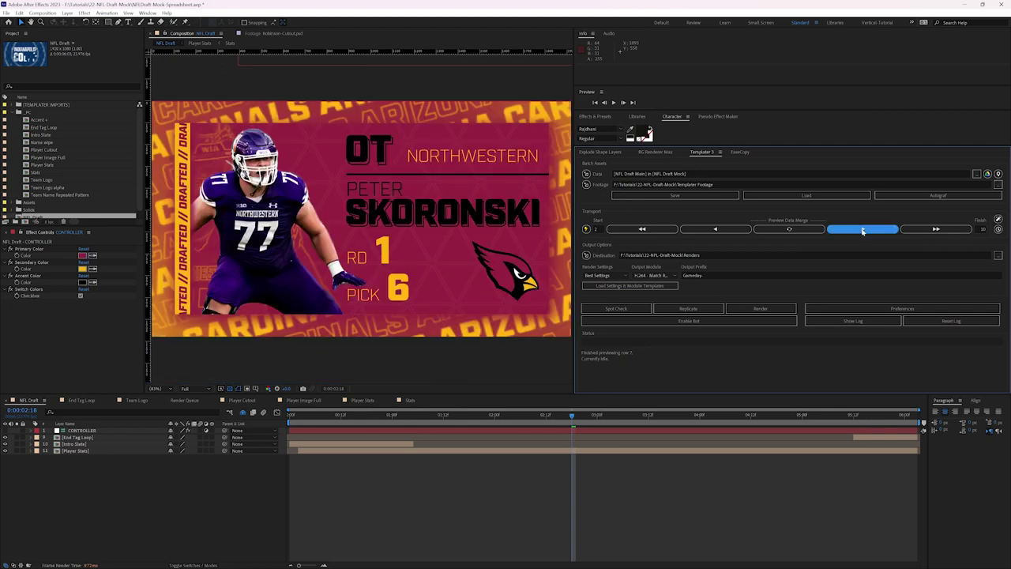
pyautogui.click(863, 230)
pyautogui.click(863, 231)
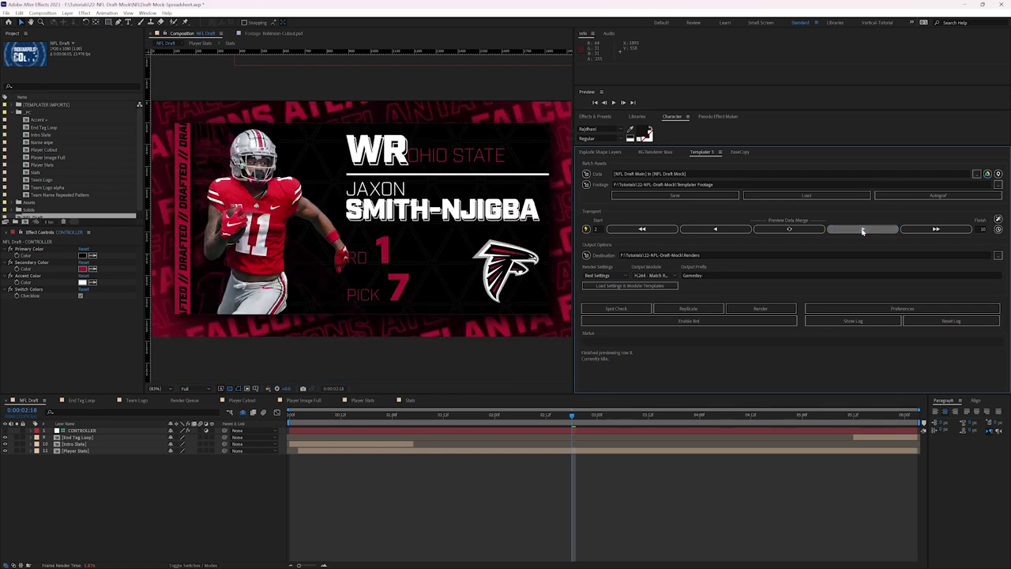
pyautogui.click(863, 231)
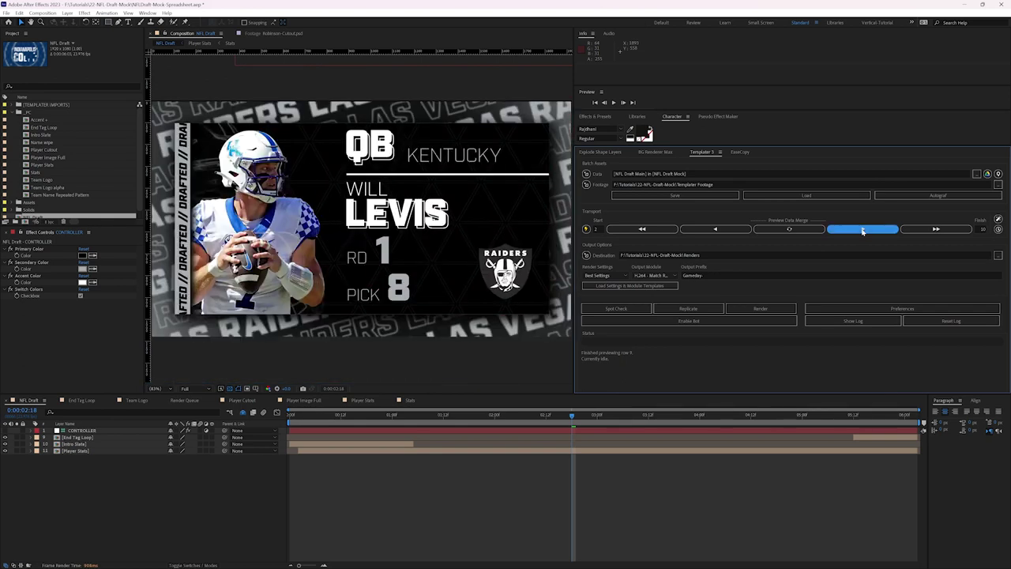
pyautogui.click(863, 231)
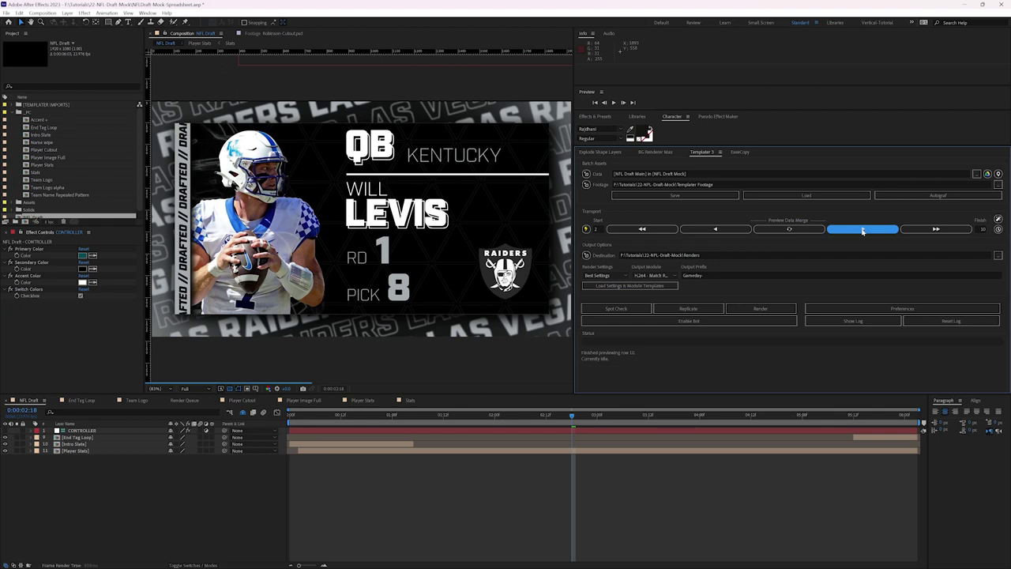